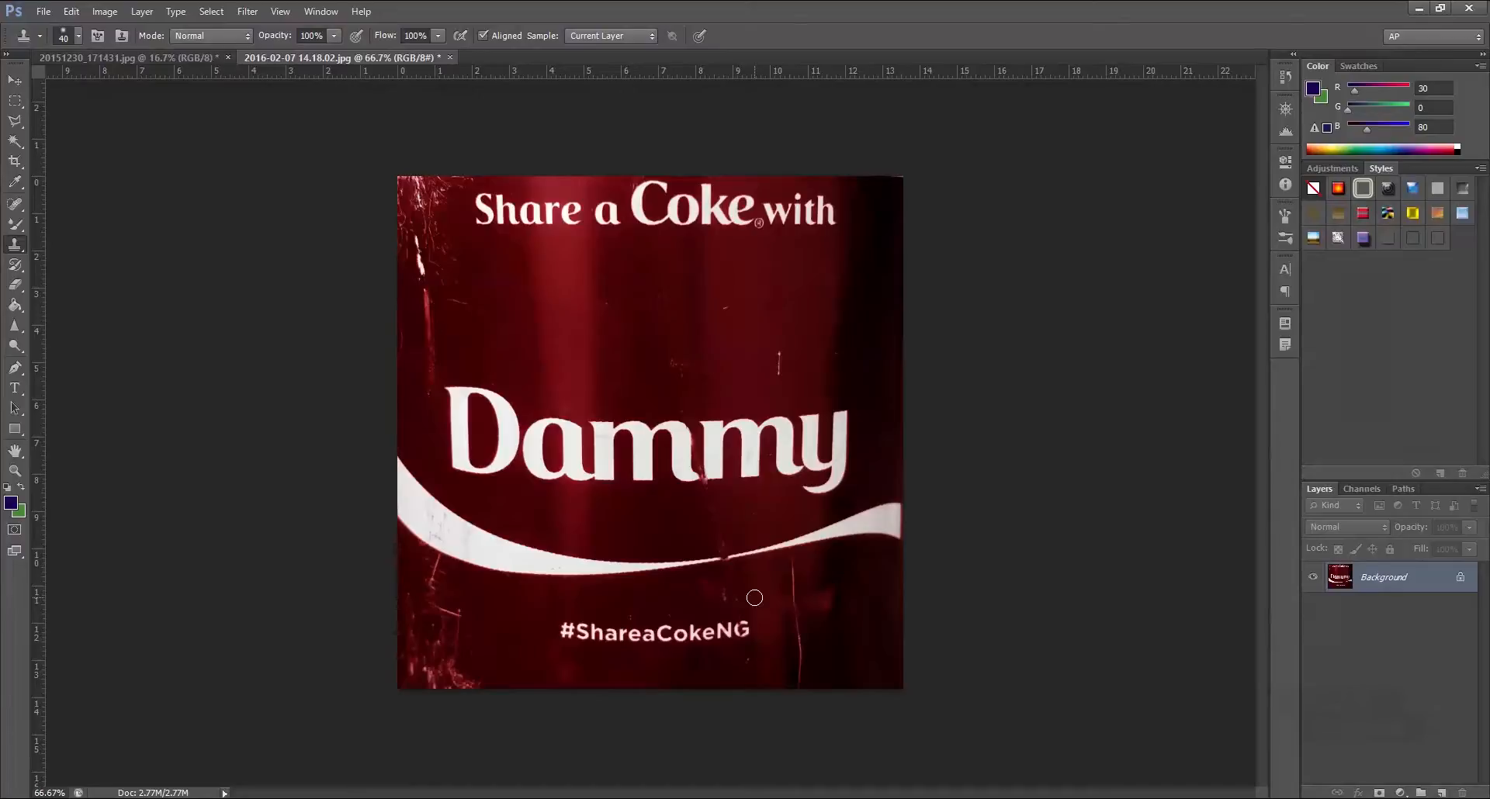
Convert the locked Background into a regular layer and rename it SHARE
left_click(14, 81)
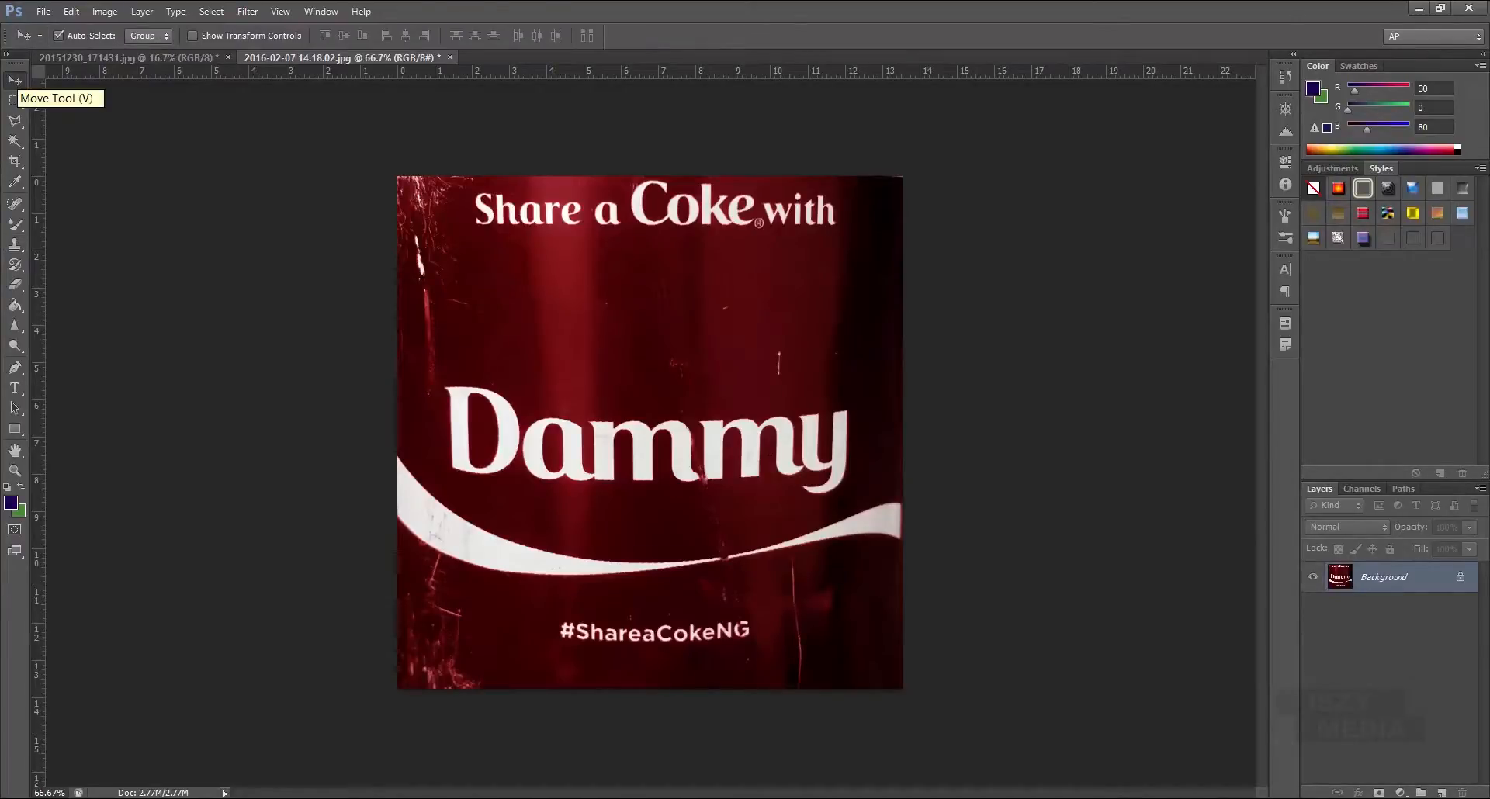
left_click(15, 224)
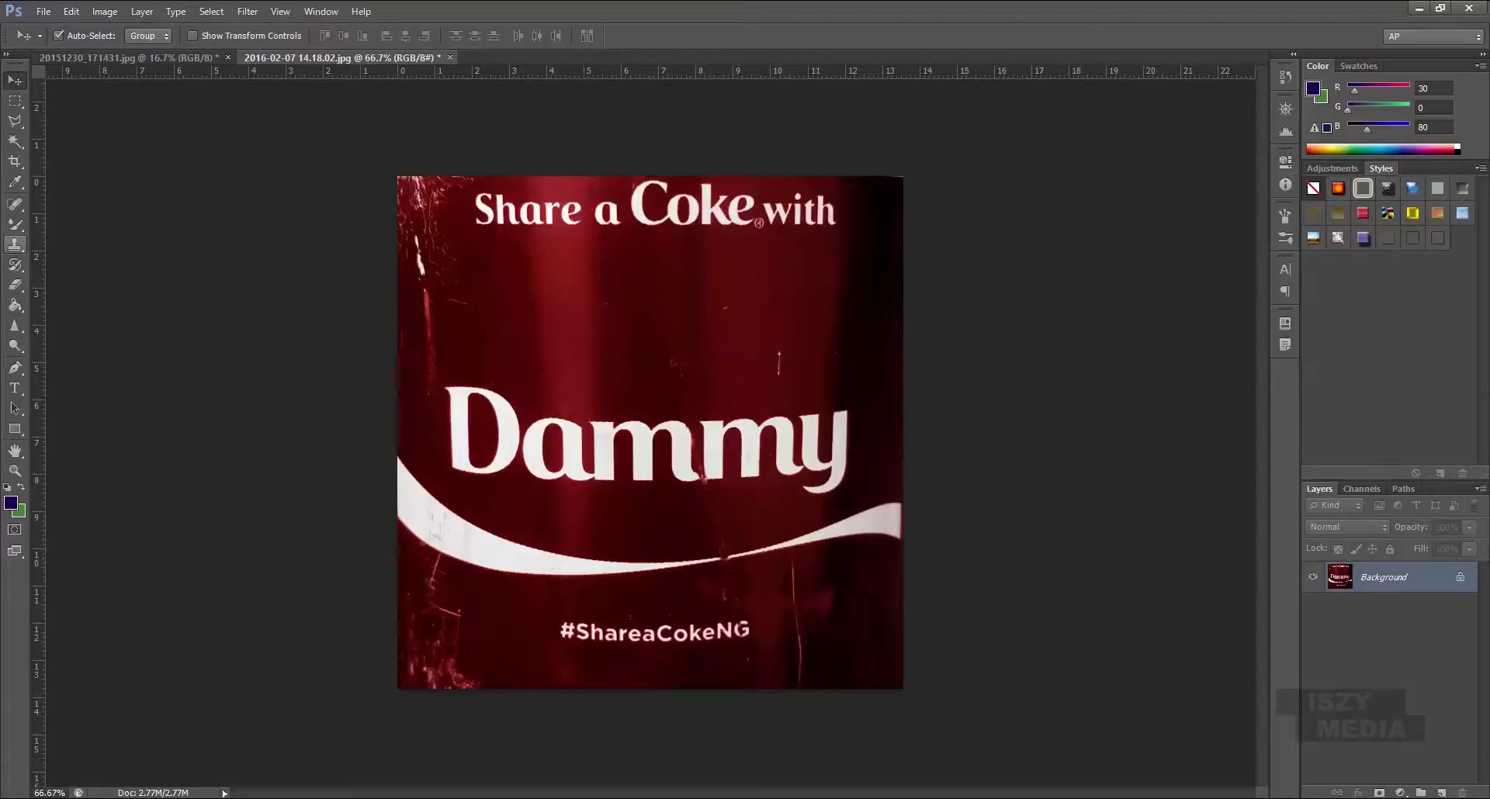
double_click(1389, 578)
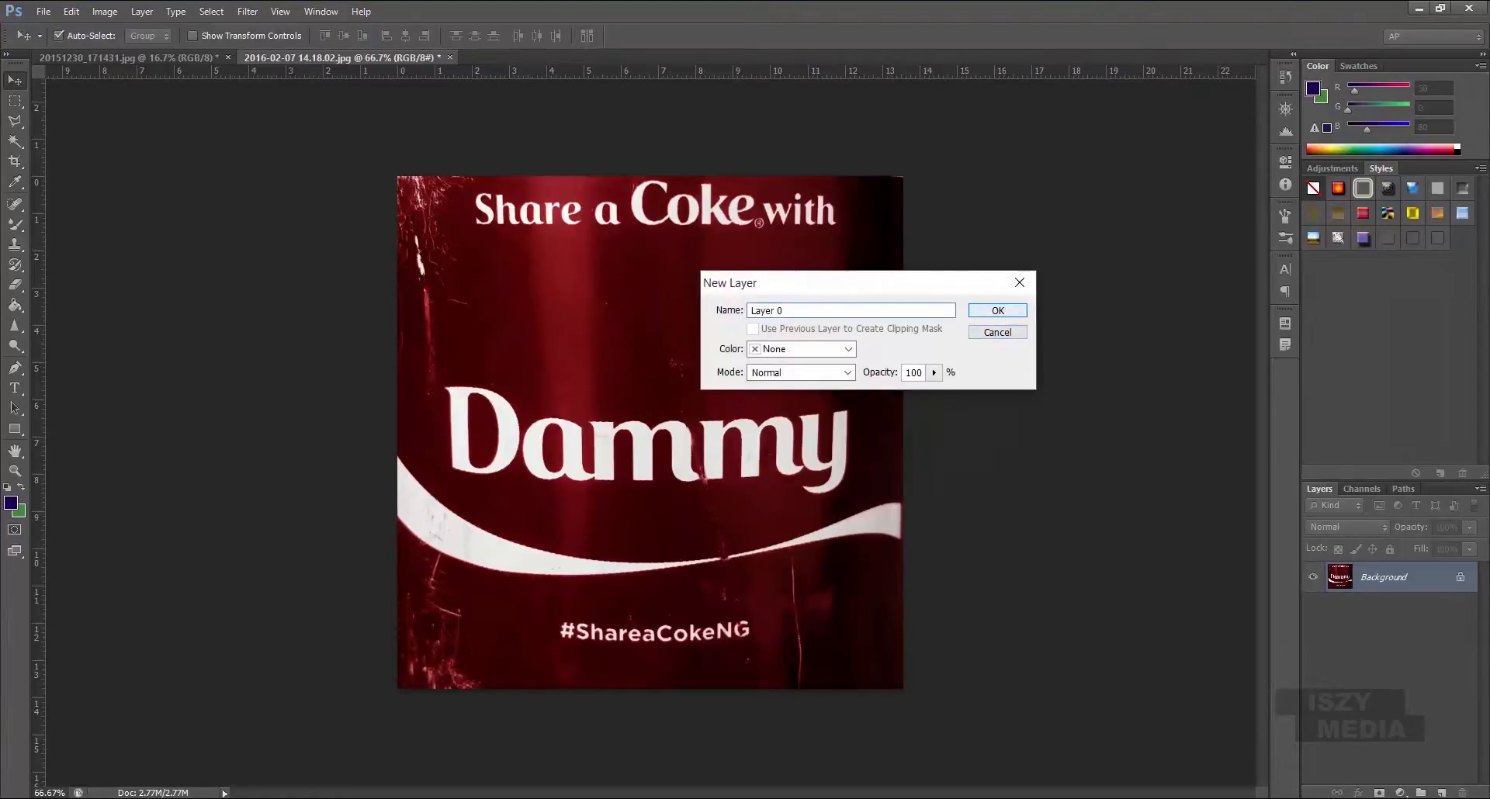
key("Return")
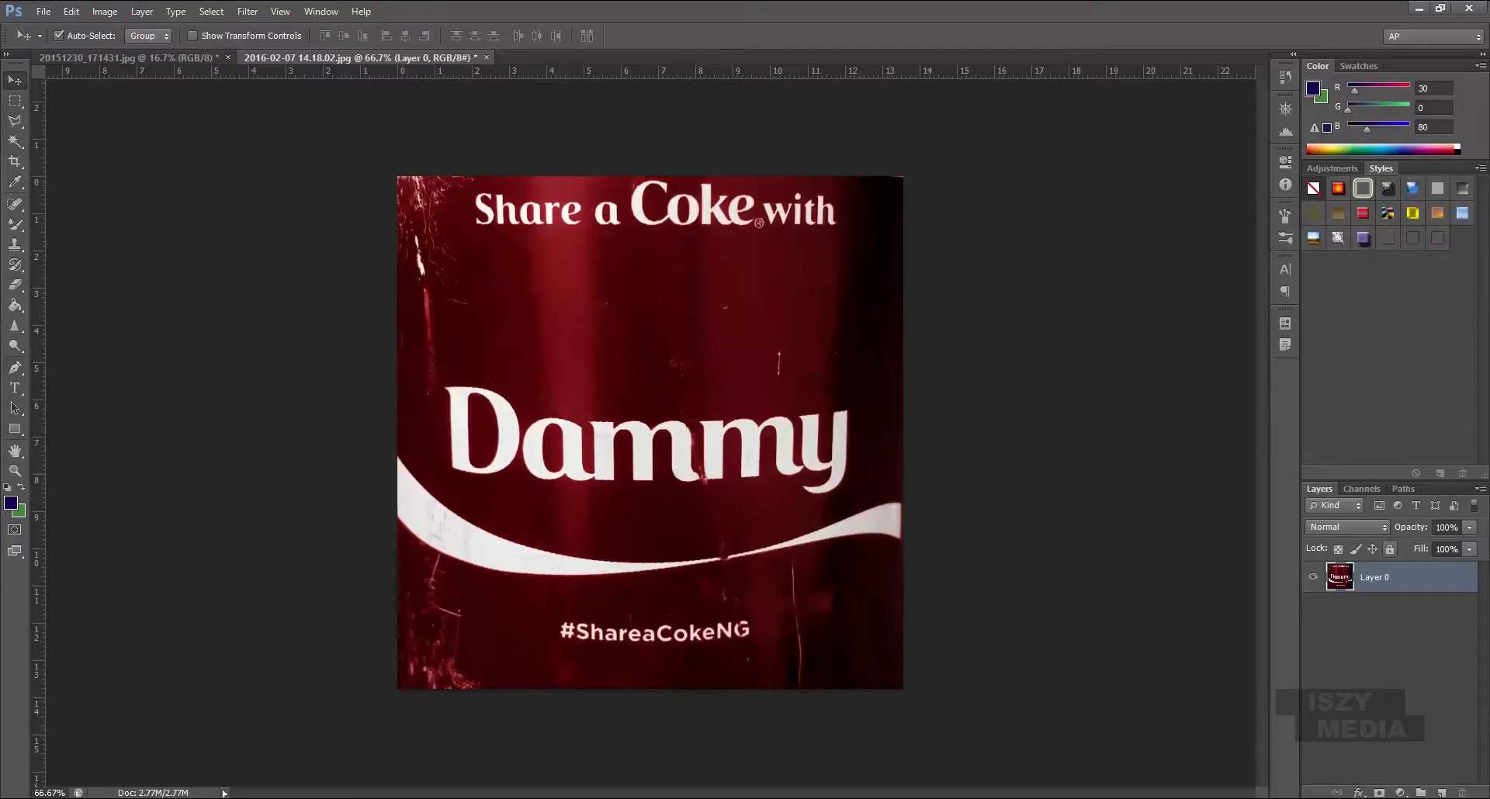
double_click(1374, 577)
type("SHARE")
key("Return")
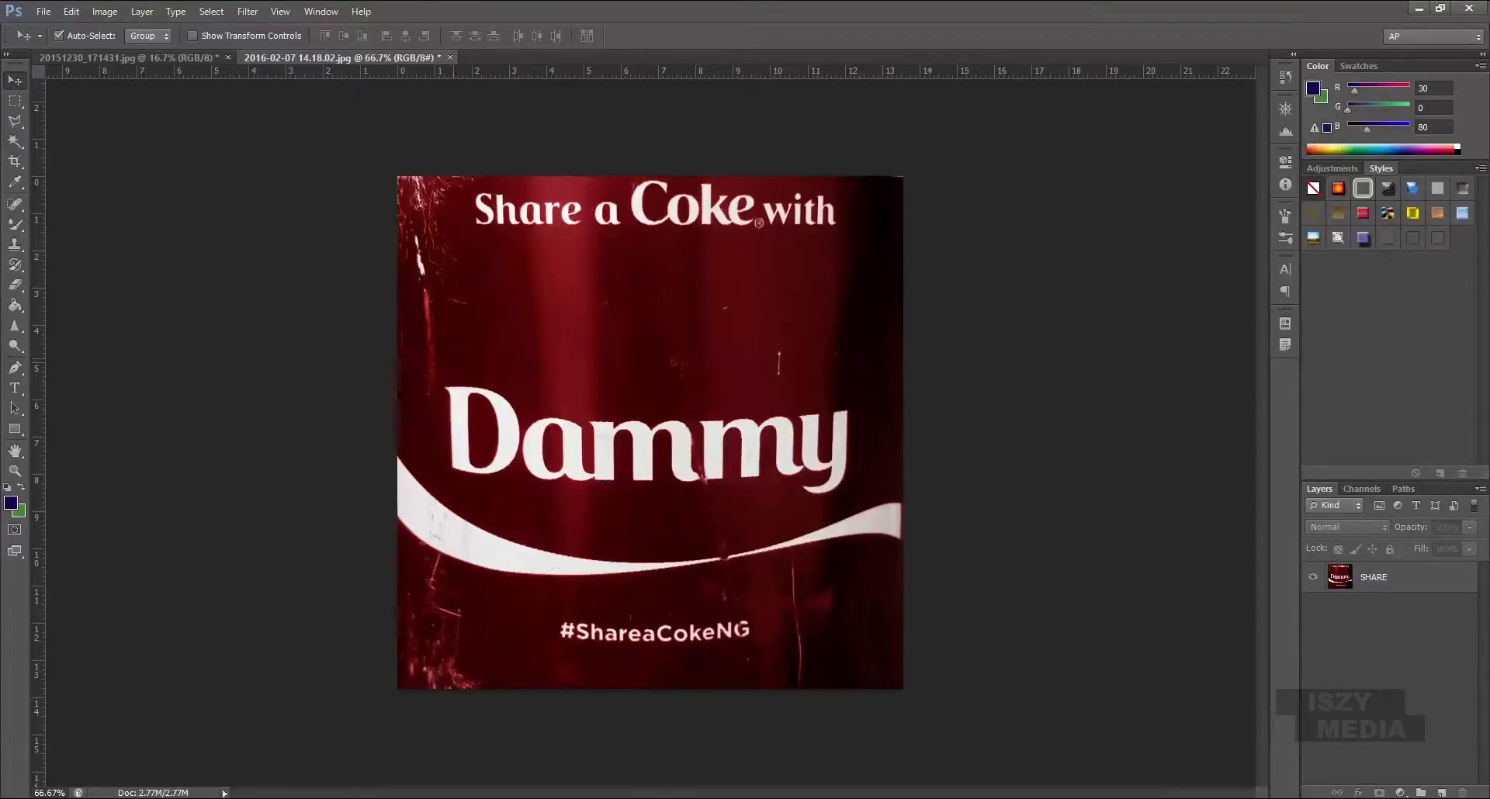
Select the SHARE layer and activate the Clone Stamp tool
key("s")
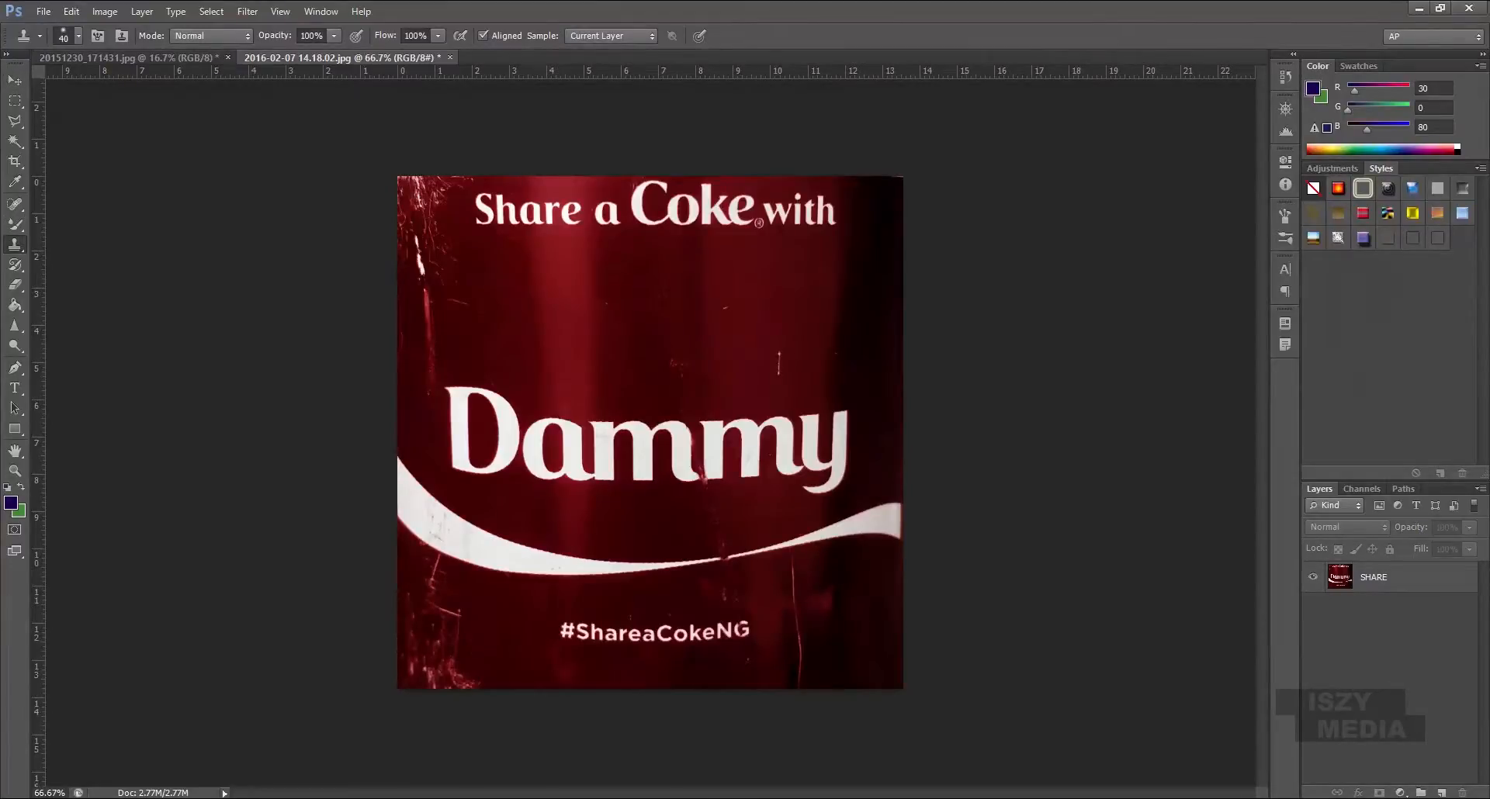
left_click(1373, 577)
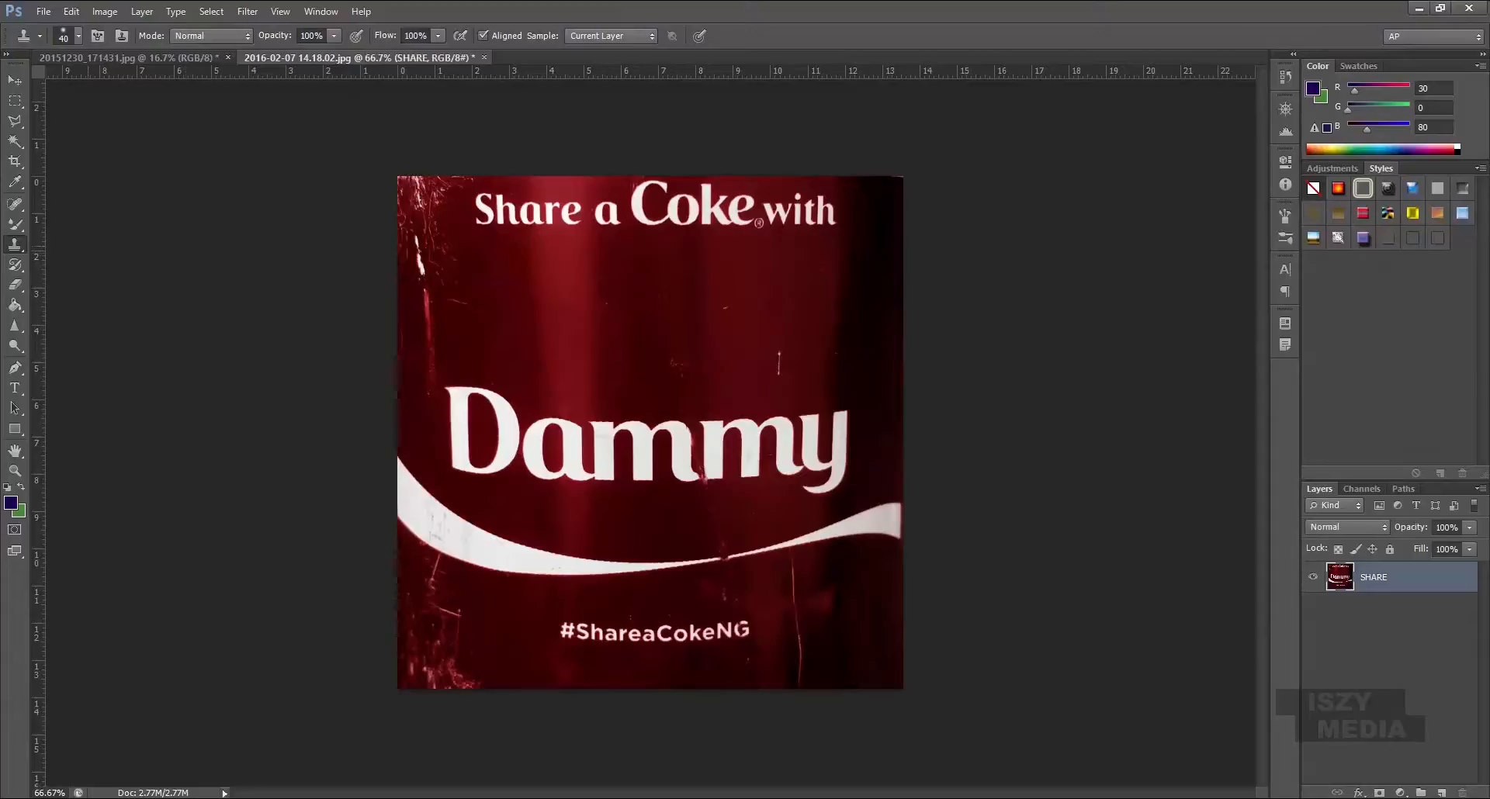
right_click(15, 244)
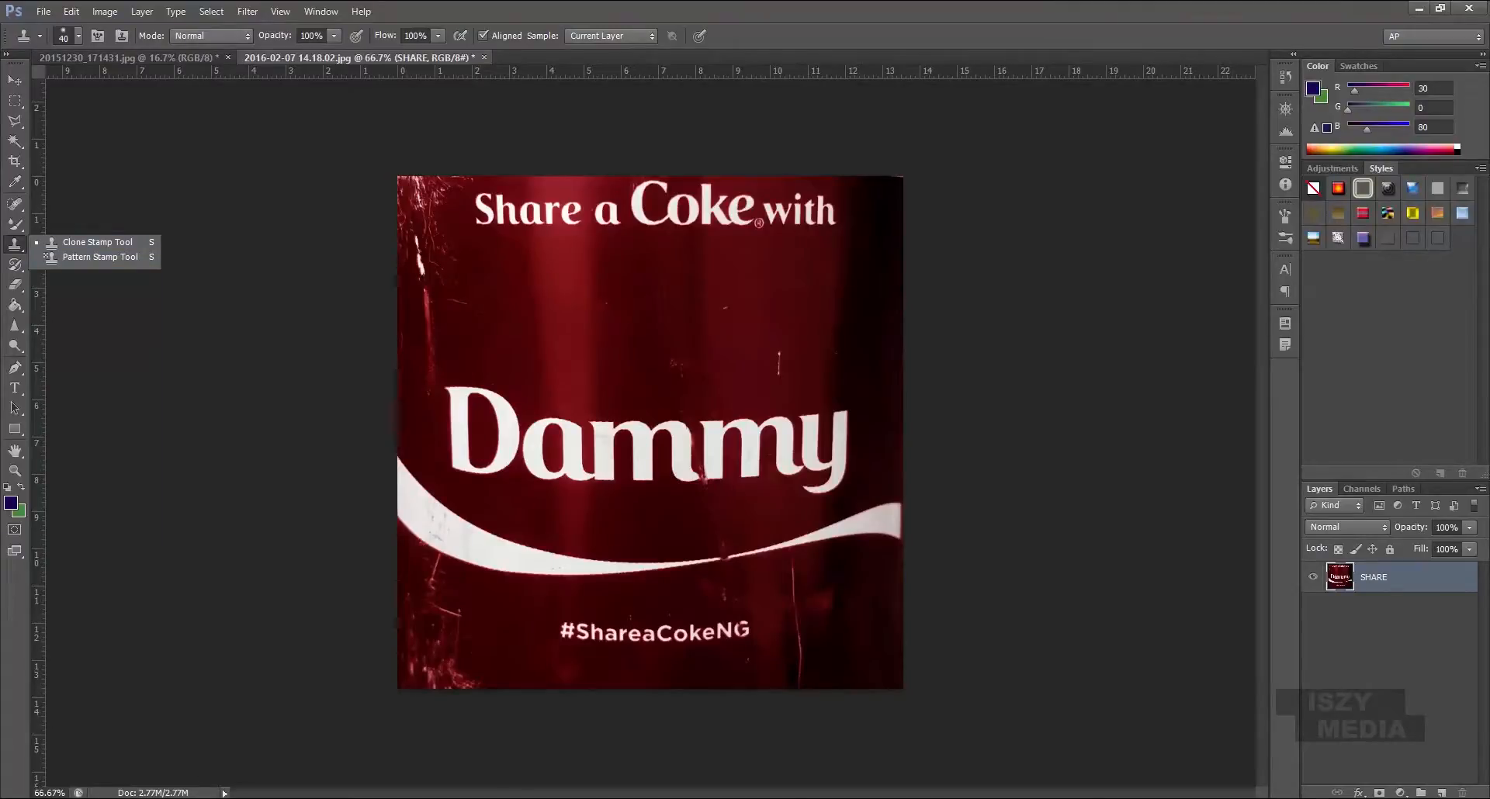
left_click(97, 242)
left_click(650, 372)
key("Return")
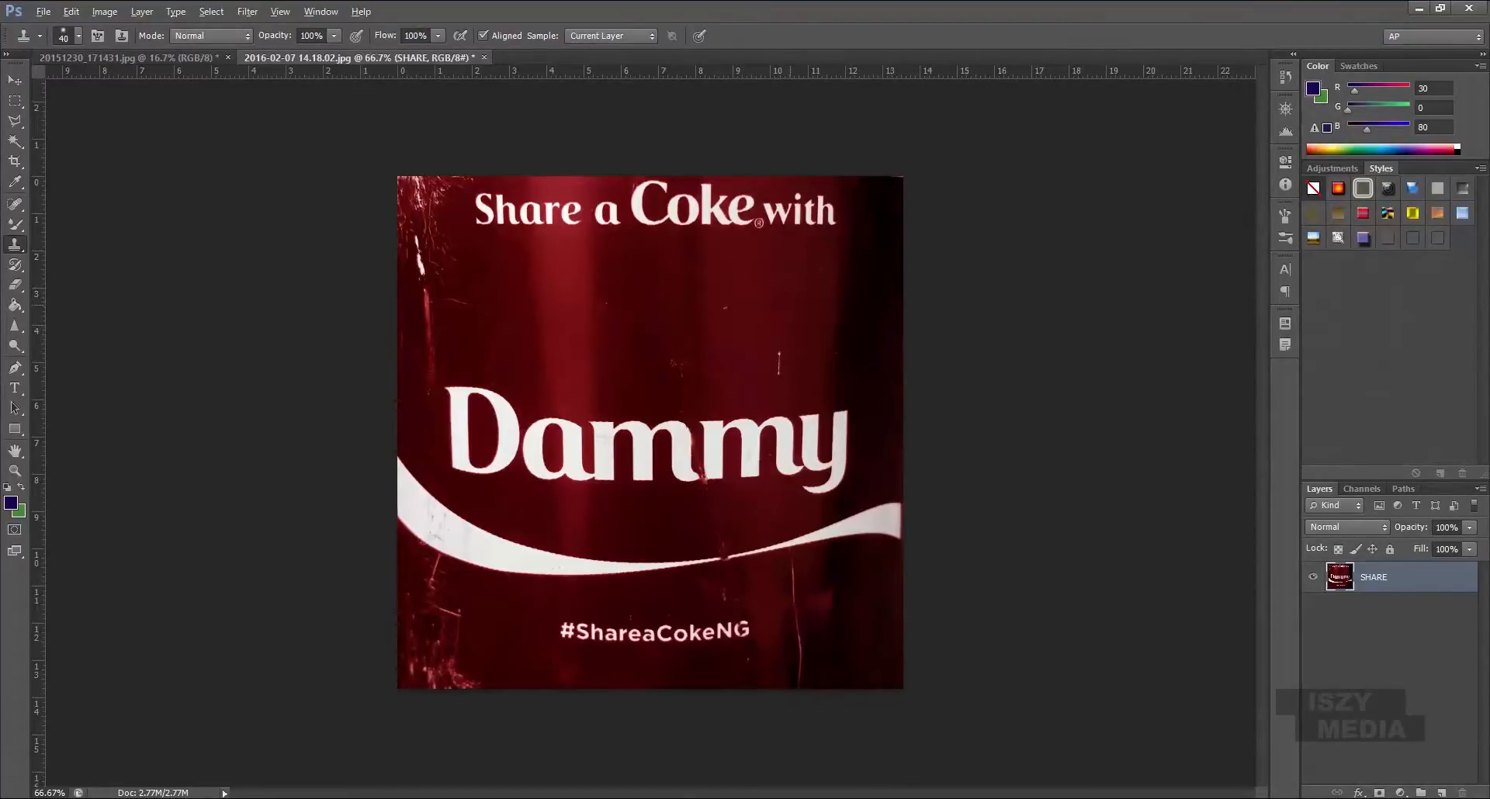
Clone clean red surface over the scratches along the label's upper-left edge and corner, using a 150 px brush
left_click_drag(390, 606, 391, 623)
left_click(467, 311)
left_click_drag(431, 325, 430, 308)
key("bracketright")
key("bracketright")
key("bracketright")
key("bracketright")
key("bracketright")
key("bracketright")
key("bracketright")
mouse_move(445, 310)
left_mouse_down()
mouse_move(439, 260)
mouse_move(405, 232)
left_mouse_up()
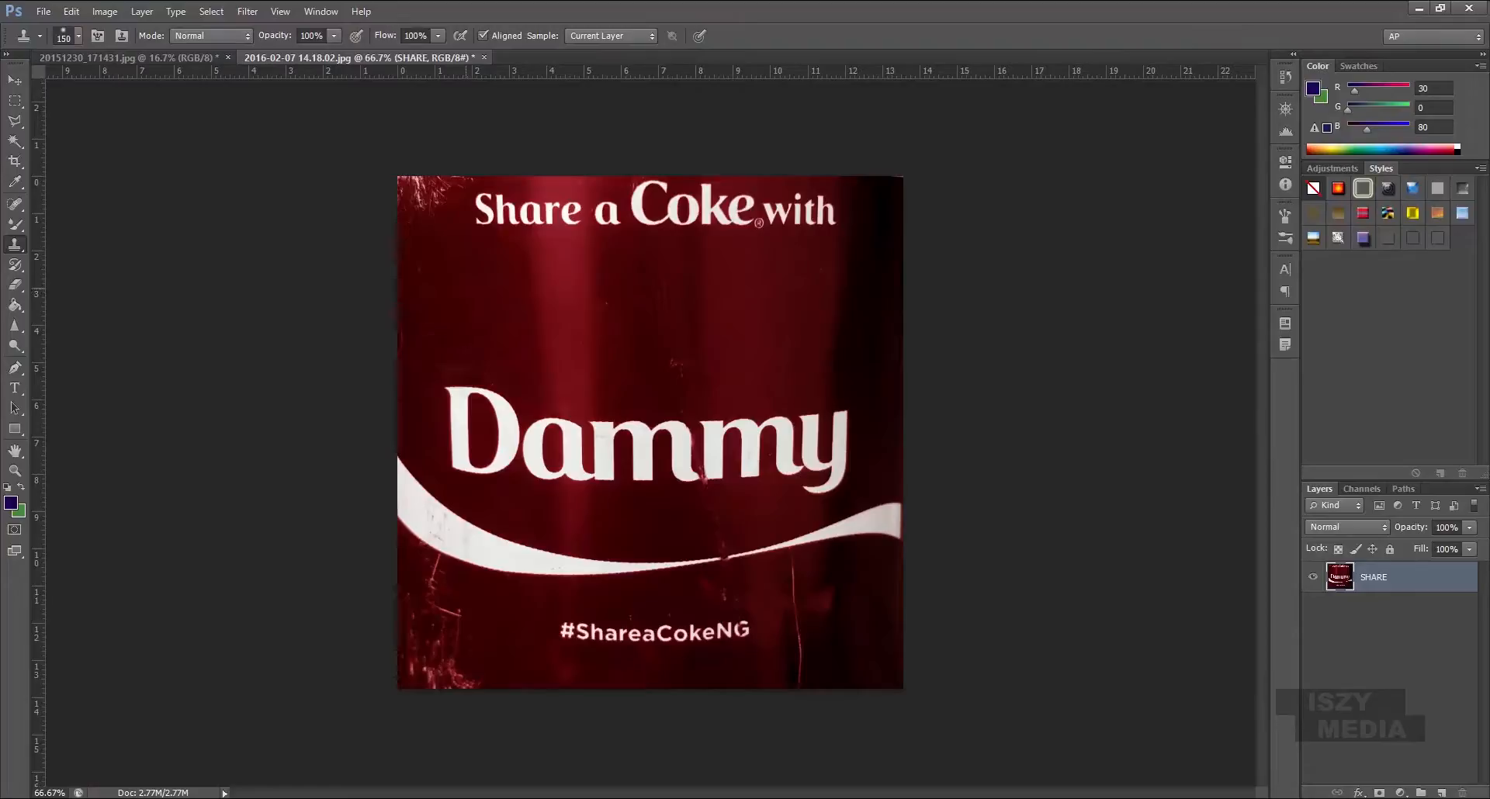
left_click(420, 200)
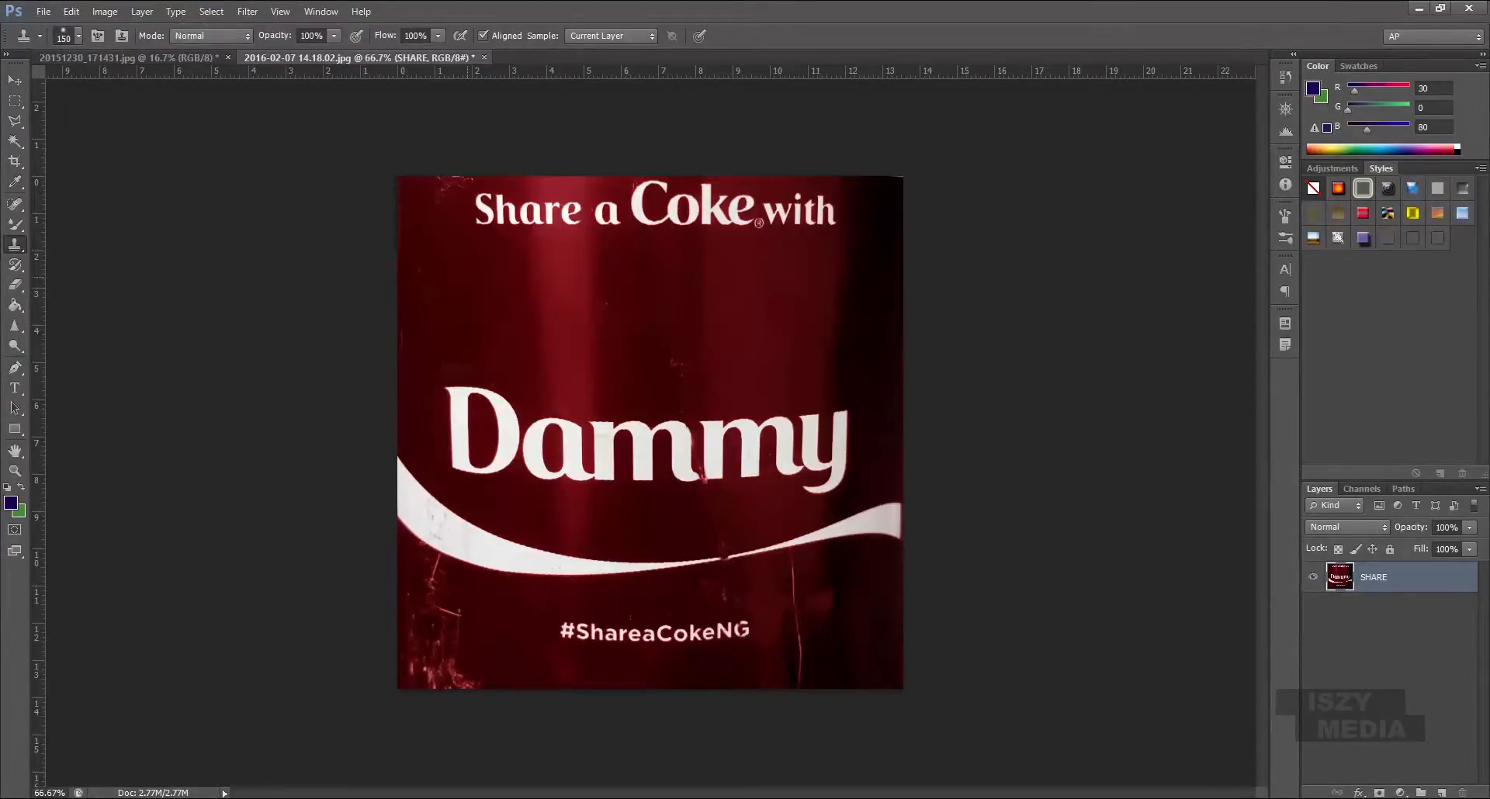
left_click(447, 195)
Clone clean red surface over the scratches in the label's lower-left corner and below the white swoosh
left_click_drag(465, 674, 411, 675)
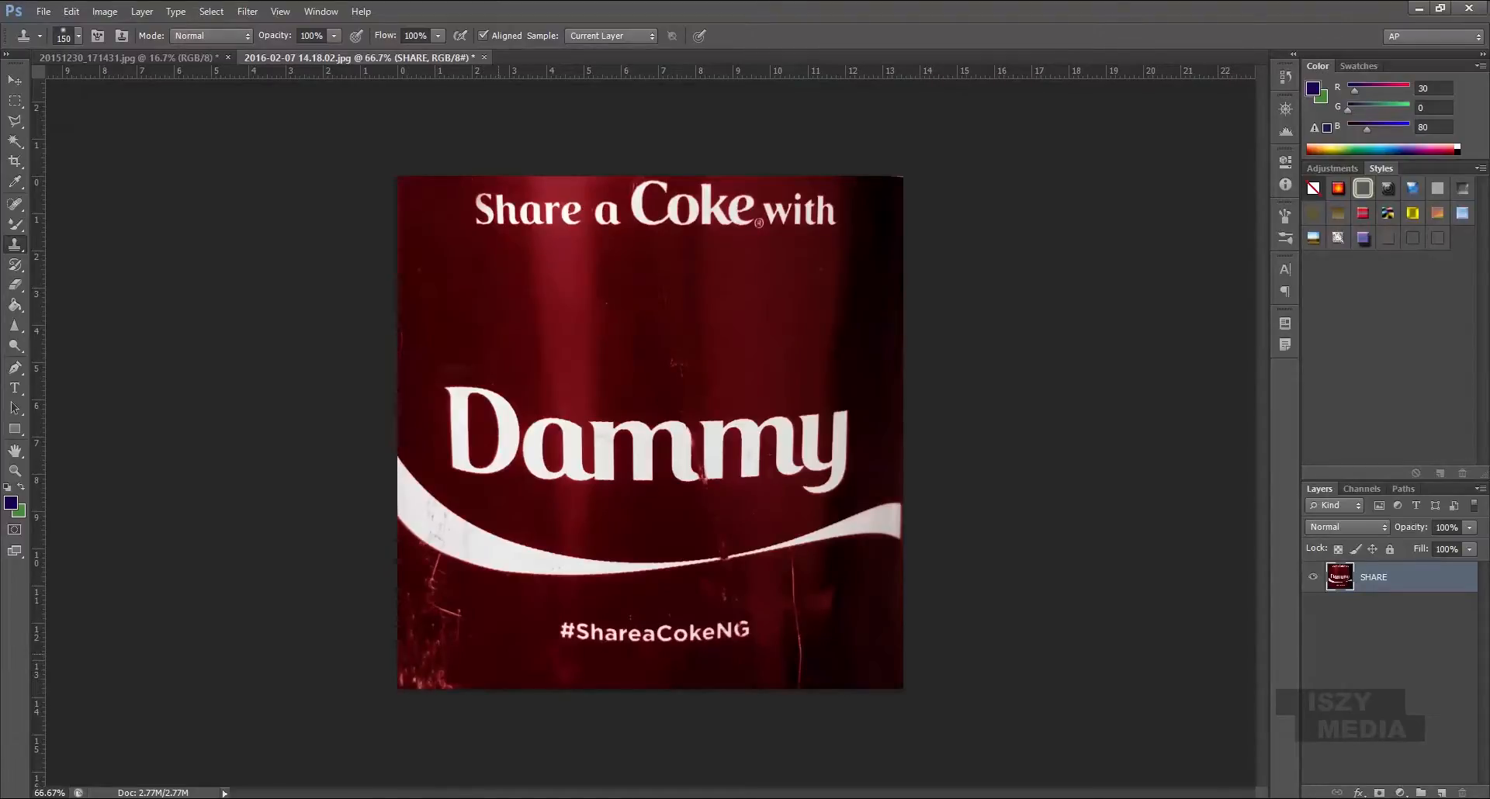
left_click_drag(454, 679, 415, 680)
left_click_drag(459, 611, 419, 588)
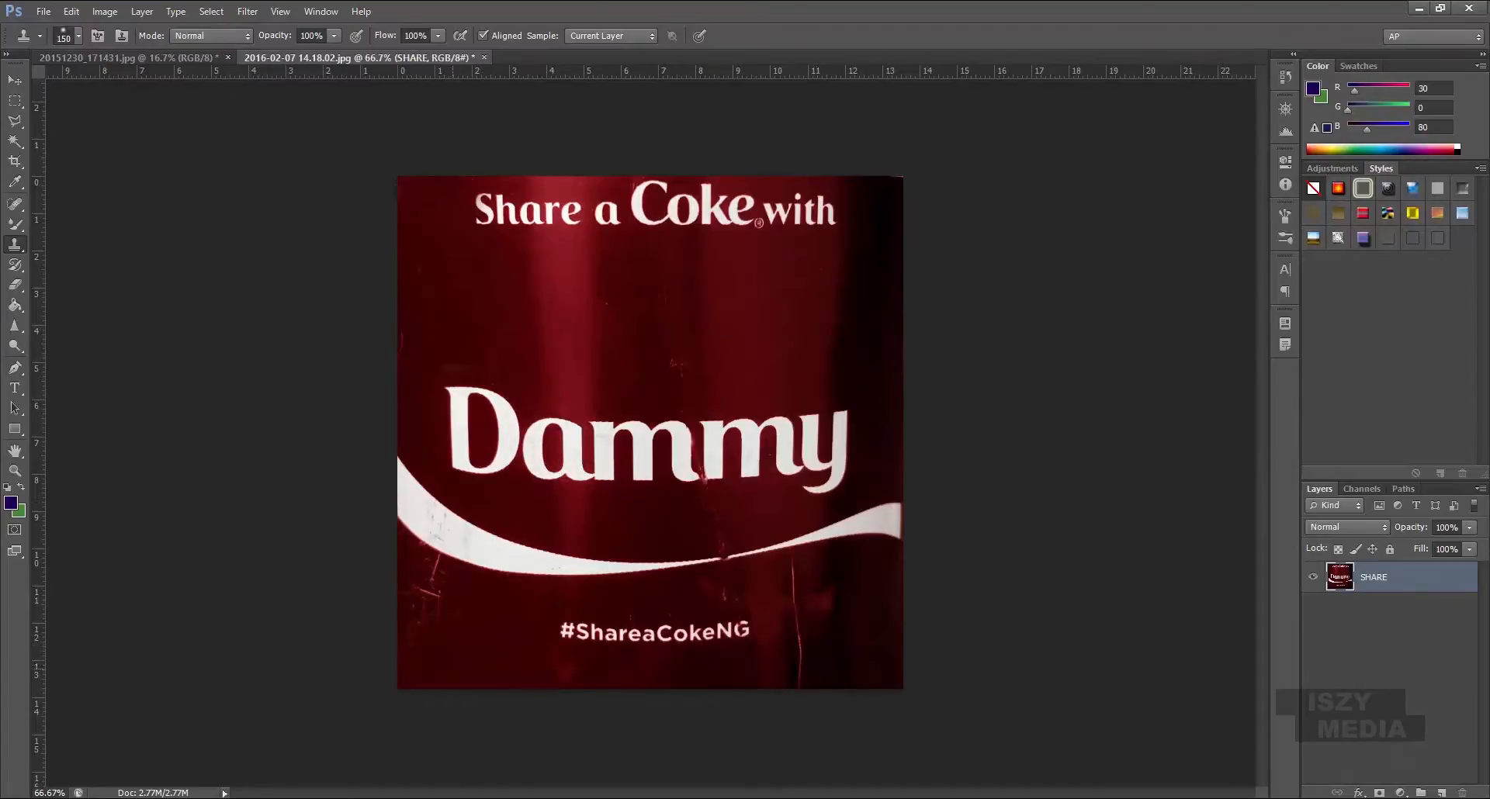
left_click_drag(441, 594, 416, 589)
left_click_drag(457, 555, 423, 537)
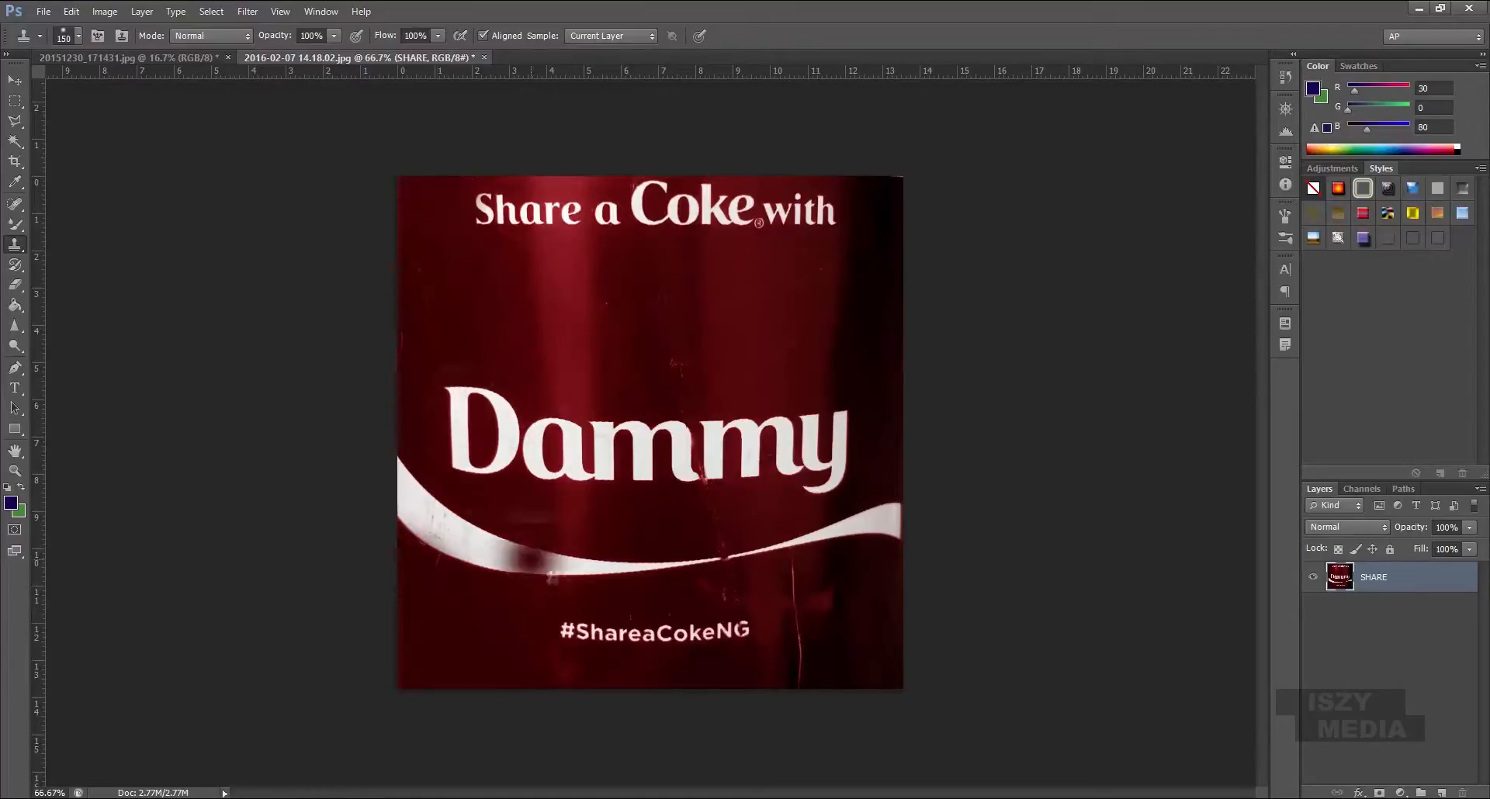
Switch to the Pattern Stamp tool and choose the near-white paper texture as its pattern
left_click(14, 80)
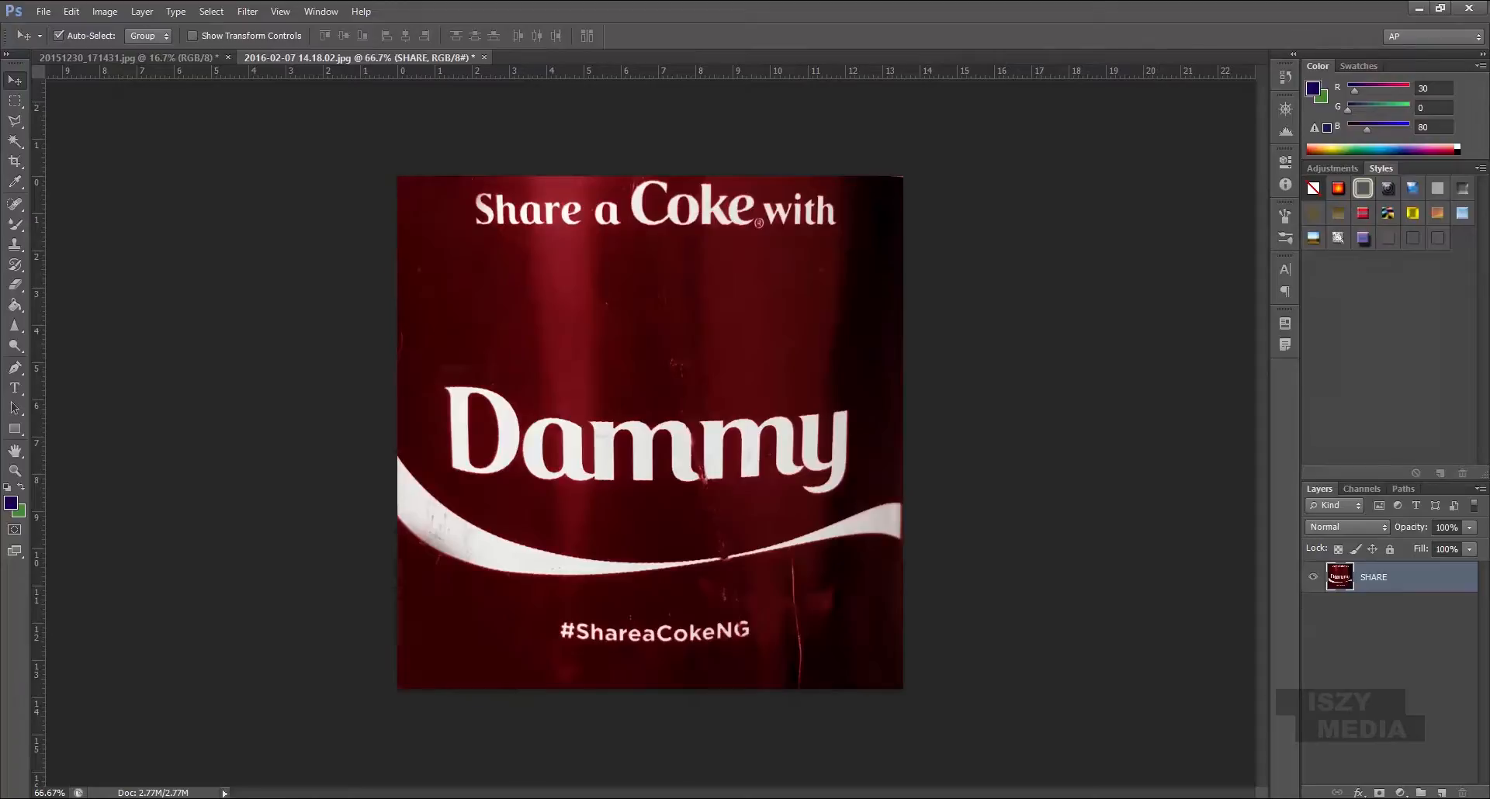
left_click(15, 244)
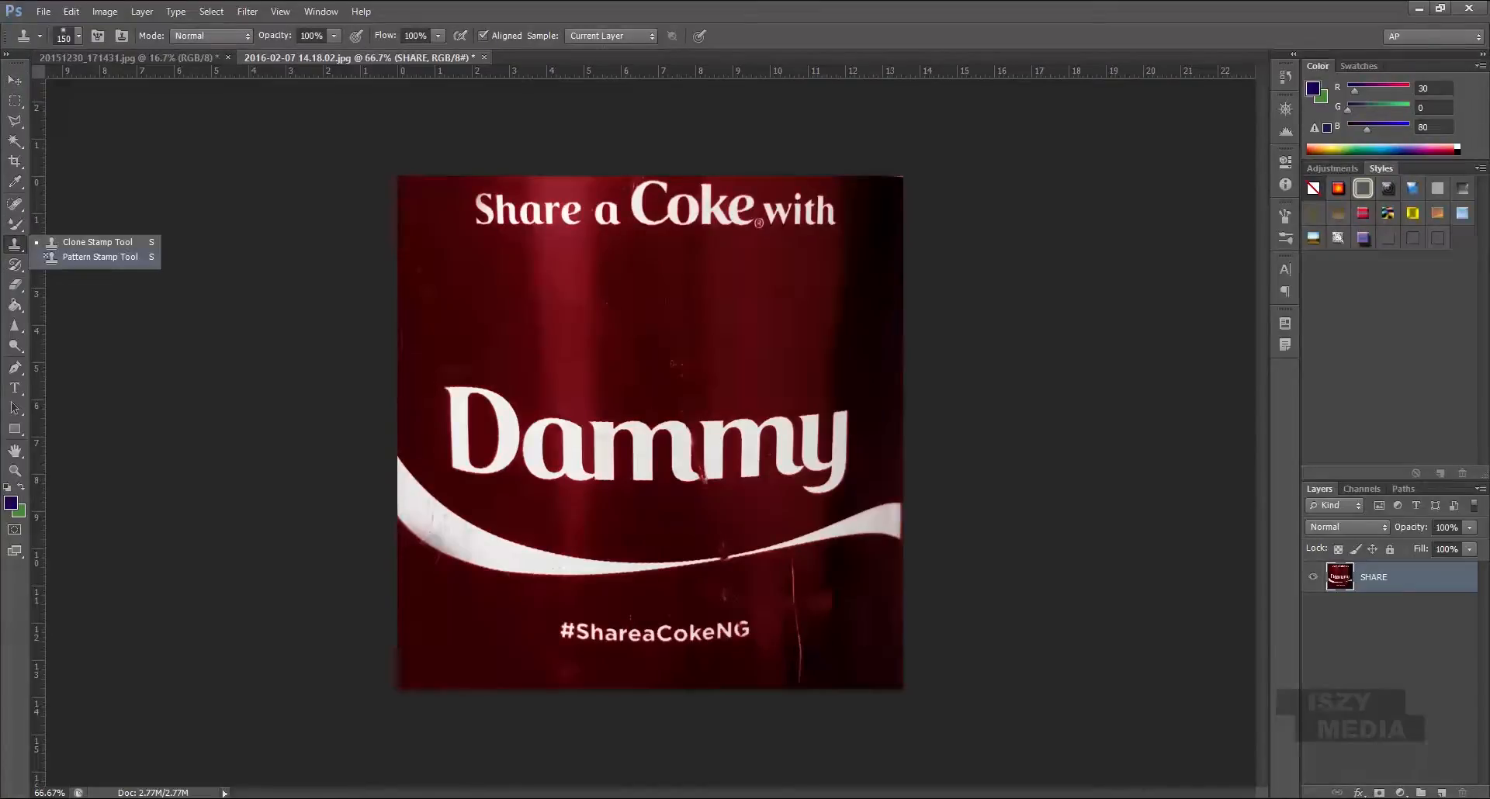
left_click(100, 257)
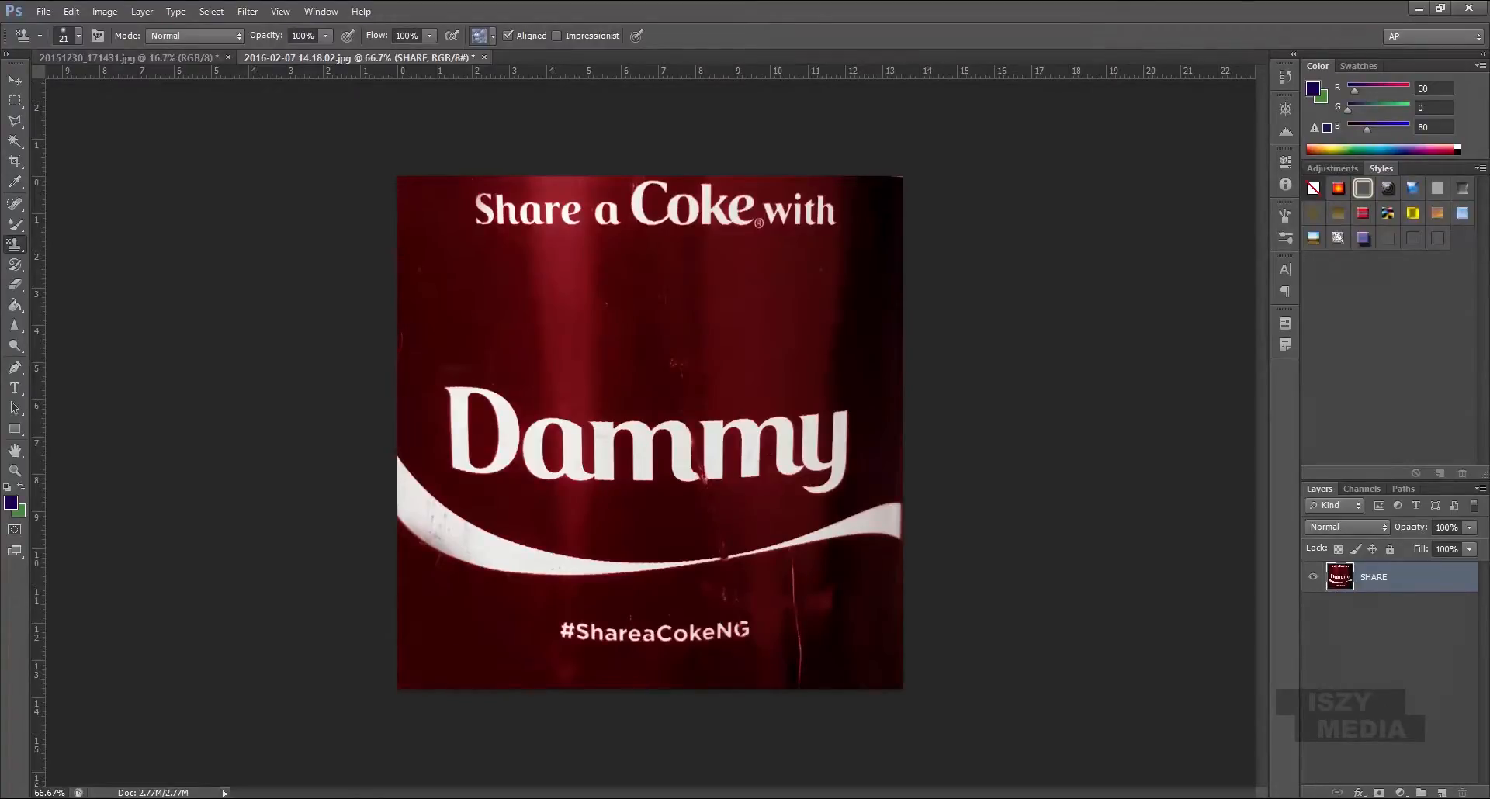
left_click(194, 36)
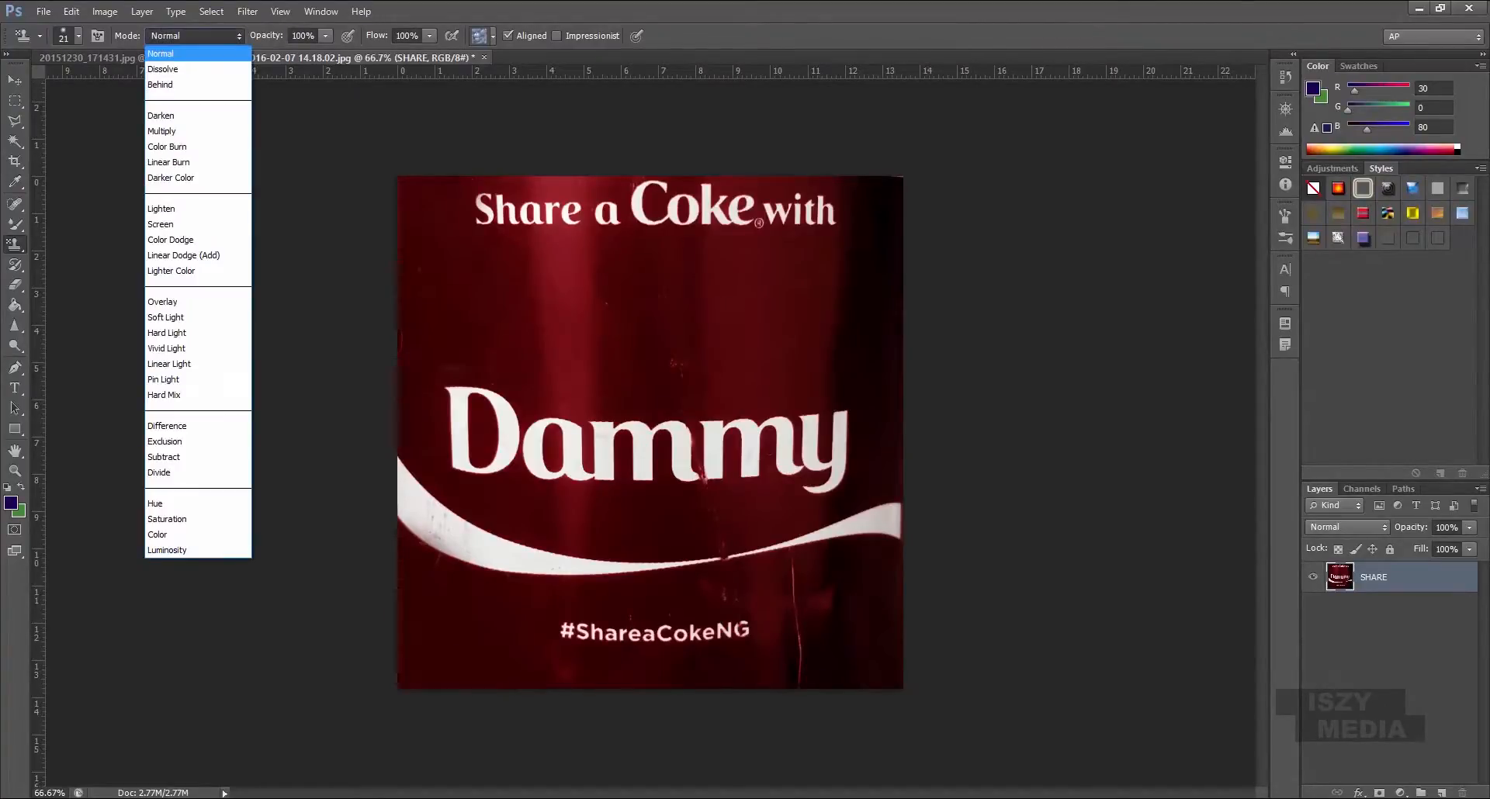
left_click(194, 36)
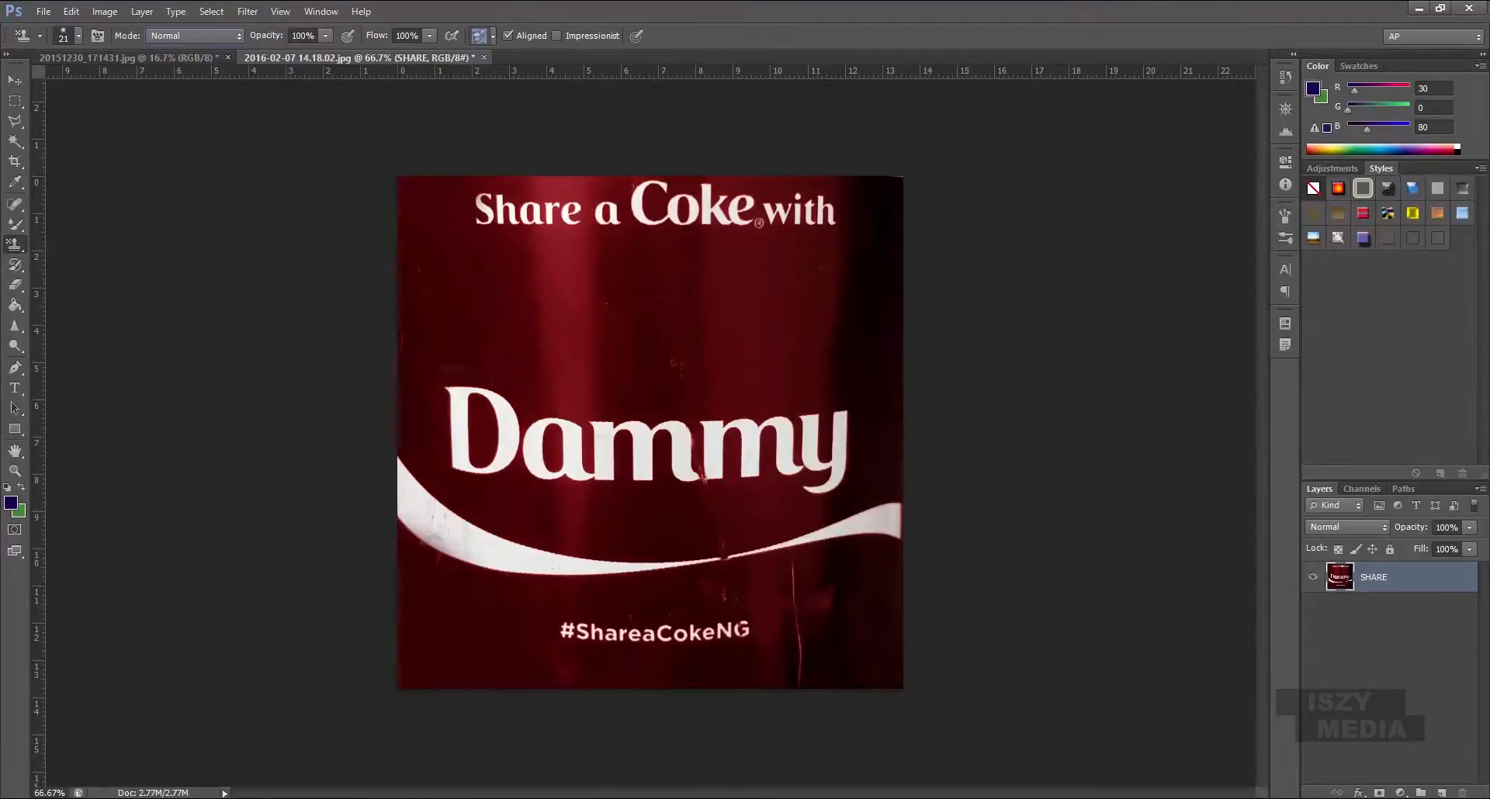
left_click(493, 36)
left_click(506, 70)
left_click(15, 244)
Paint the near-white pattern over the whole label with a 900 px brush and undo the strokes
key("bracketright")
key("bracketright")
key("bracketright")
key("bracketright")
key("bracketright")
key("bracketright")
key("bracketright")
key("bracketright")
key("bracketright")
key("bracketright")
key("bracketright")
key("bracketright")
key("bracketright")
key("bracketright")
left_click(436, 288)
mouse_move(436, 288)
left_mouse_down()
mouse_move(784, 334)
mouse_move(798, 520)
mouse_move(708, 605)
mouse_move(504, 559)
mouse_move(497, 365)
mouse_move(737, 310)
mouse_move(776, 388)
mouse_move(543, 637)
mouse_move(457, 613)
left_mouse_up()
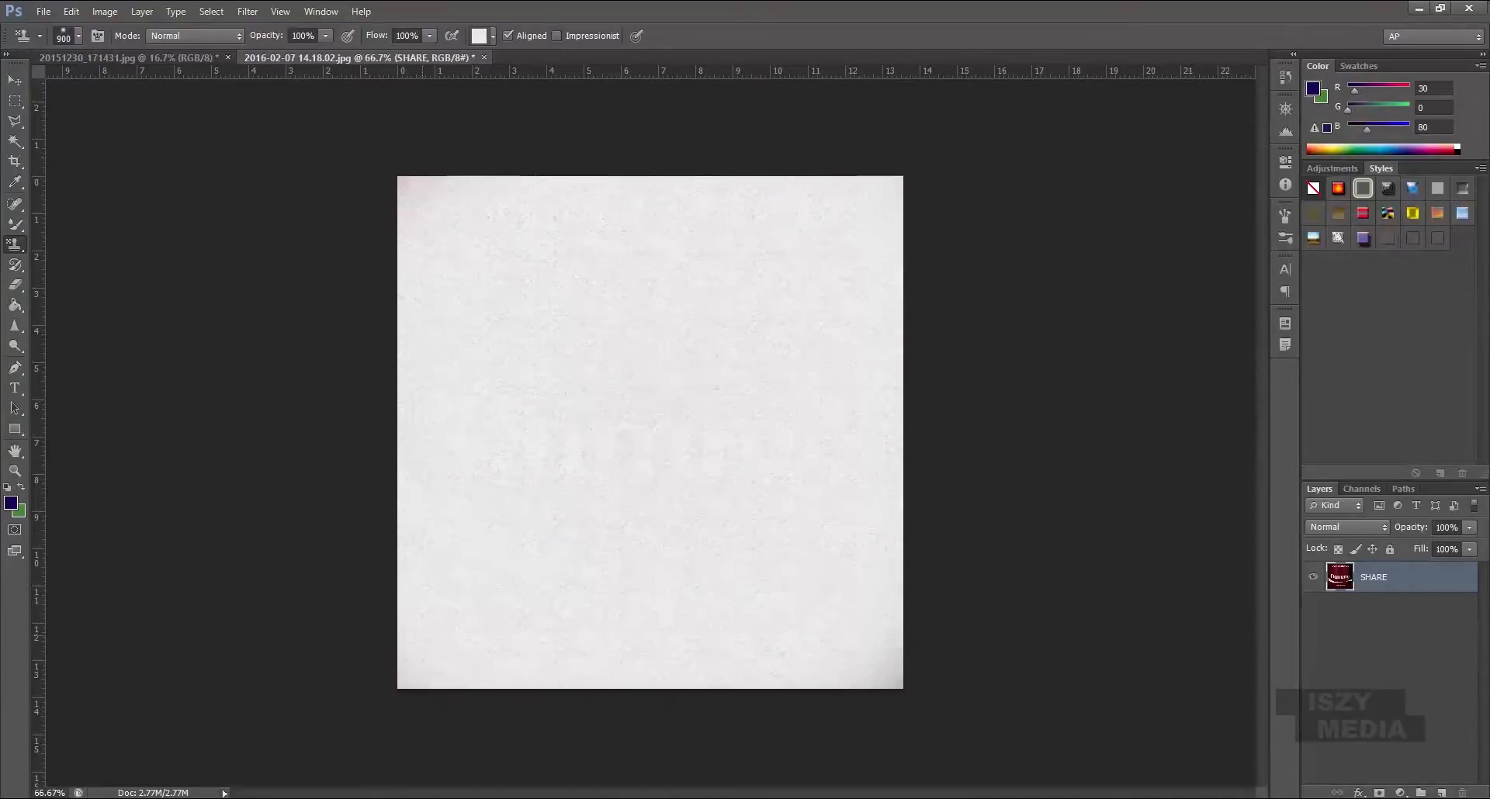
left_click(357, 647)
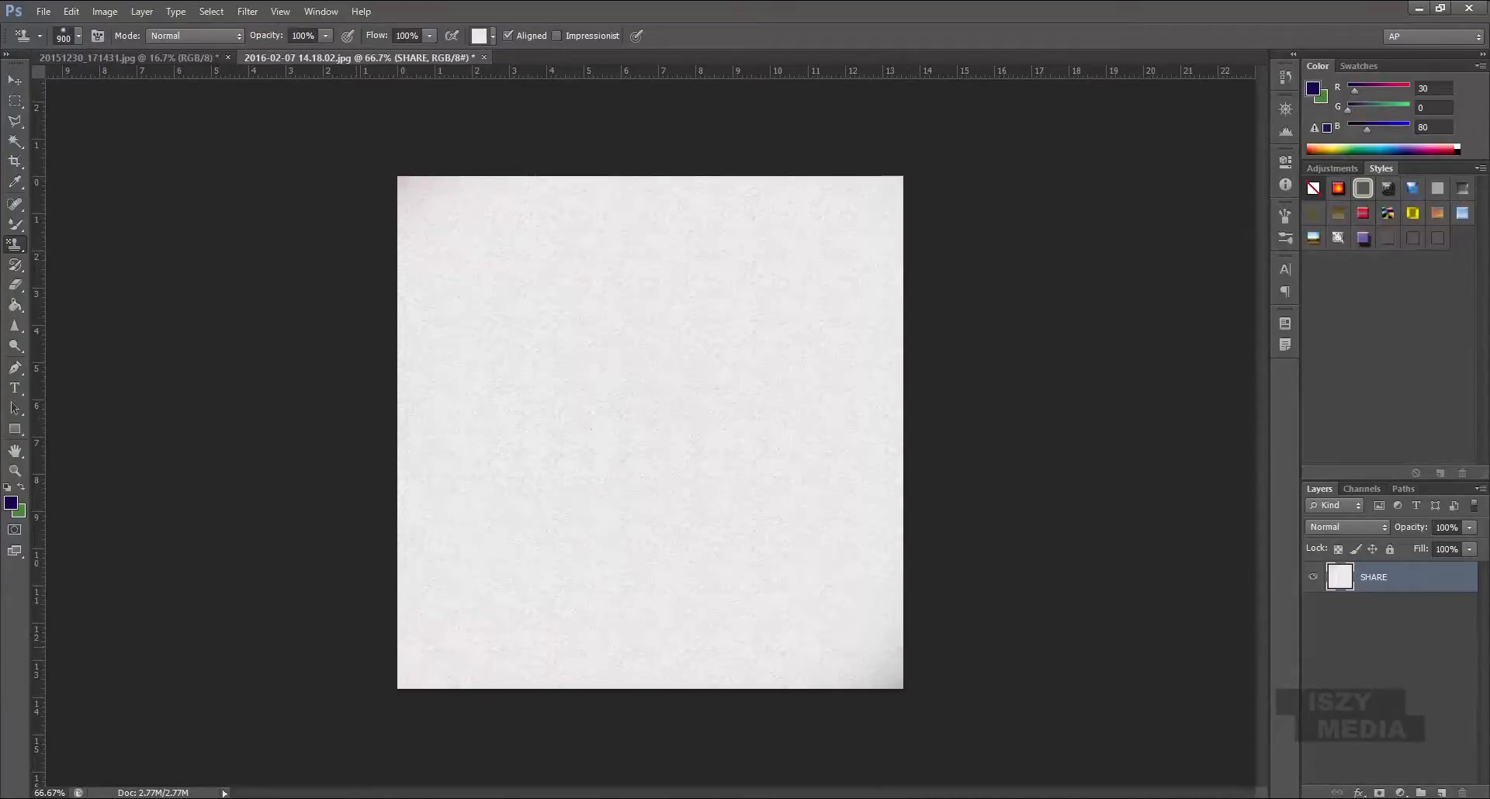
key("ctrl+z")
key("ctrl+alt+z")
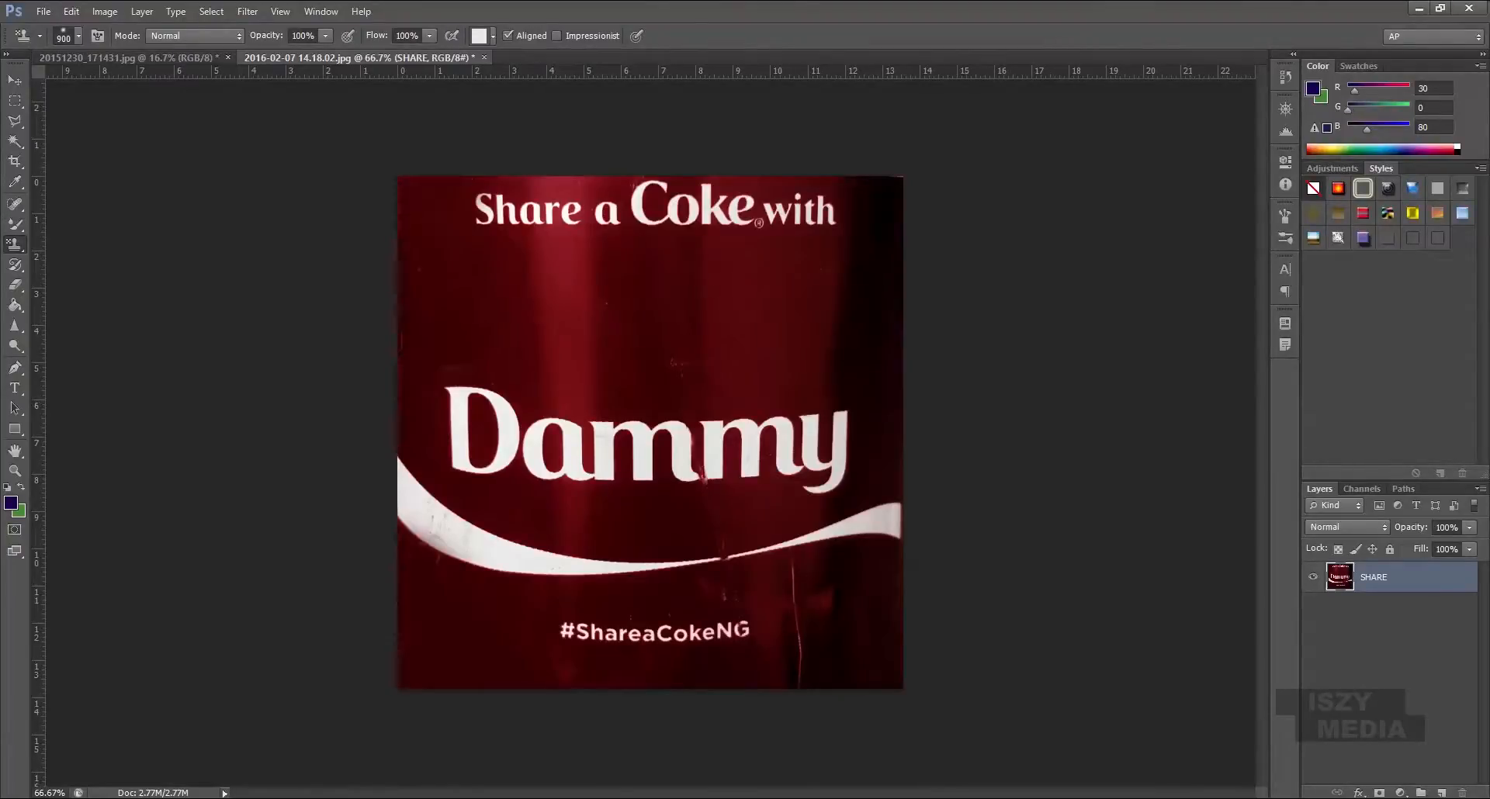
Activate the History Brush tool and enlarge its brush to 300 px
left_click(14, 244)
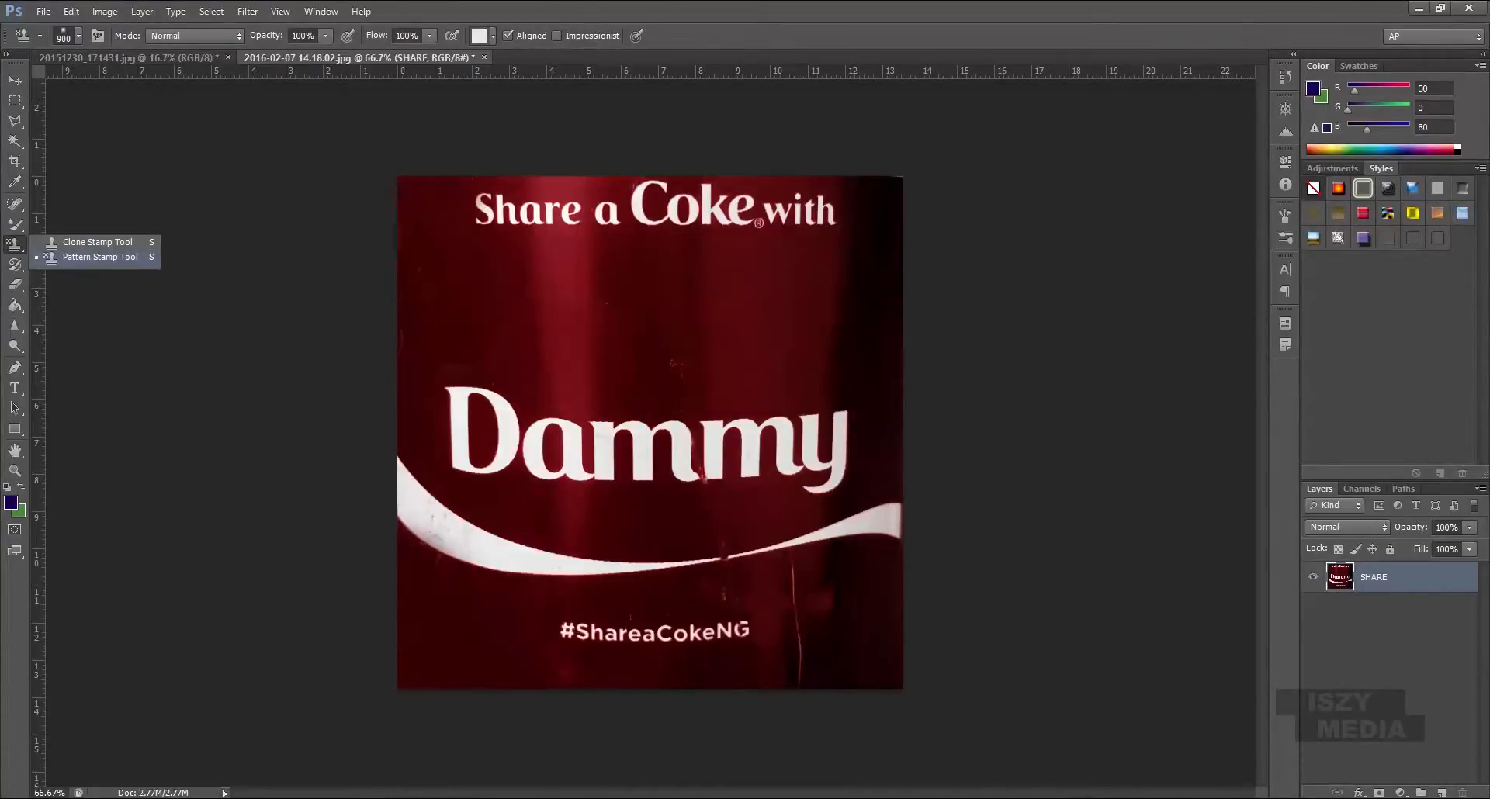
left_click(14, 264)
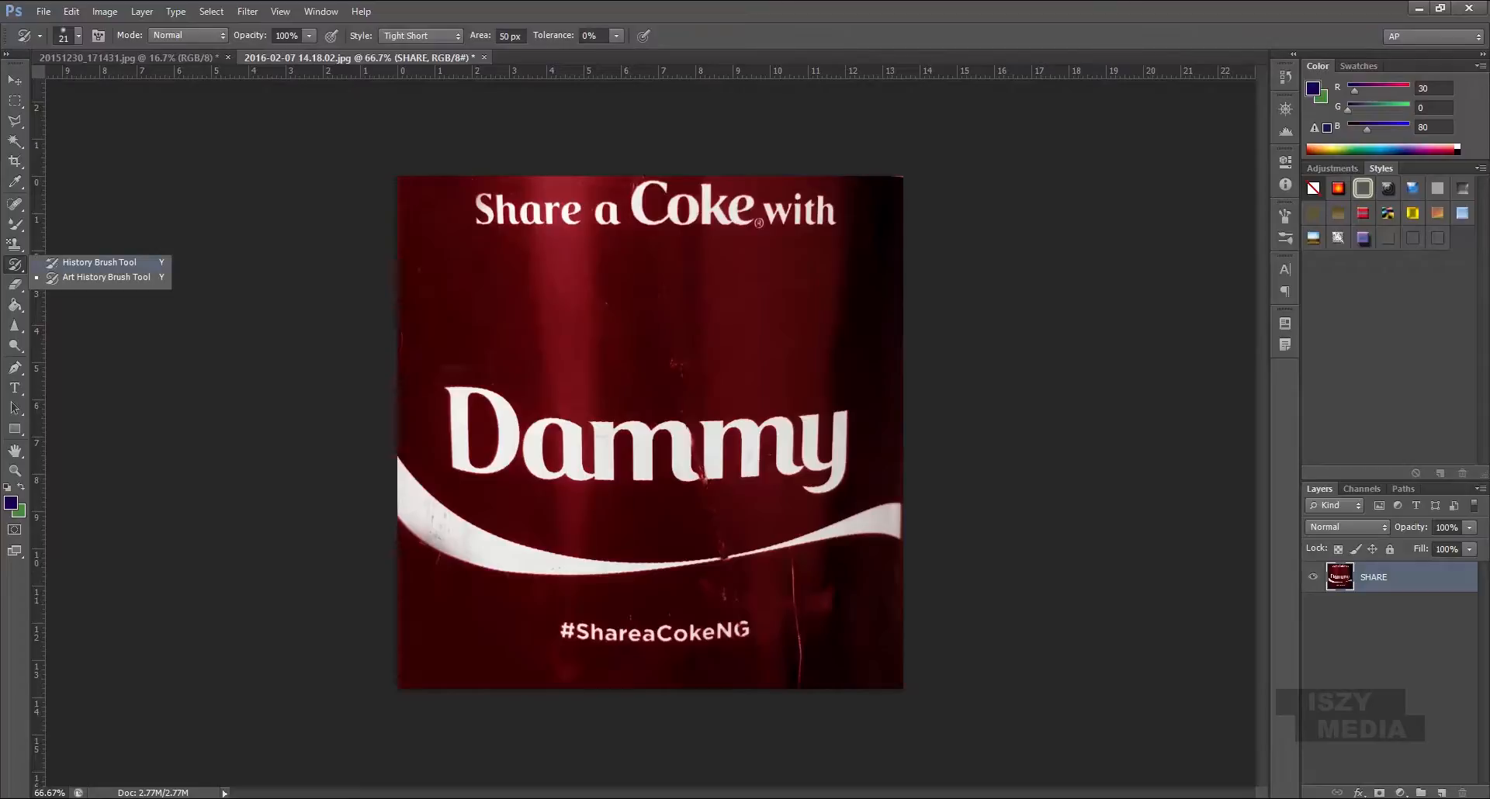
left_click(99, 263)
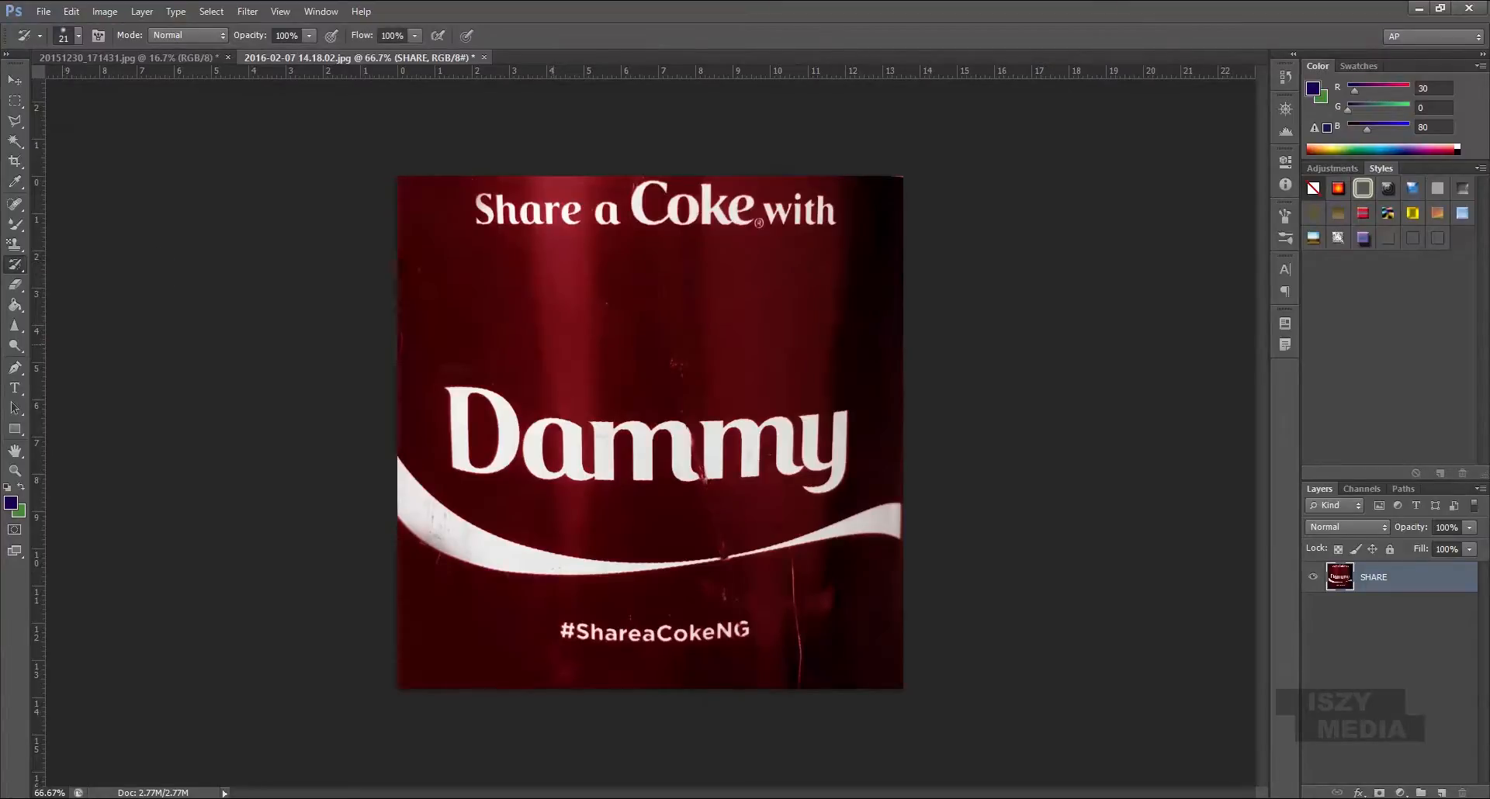
key("bracketright")
key("bracketright")
key("bracketright")
key("bracketright")
key("bracketright")
key("bracketright")
key("bracketright")
key("bracketright")
key("bracketright")
key("bracketright")
key("bracketright")
key("bracketright")
key("bracketright")
Desaturate the SHARE layer to grayscale
key("ctrl+u")
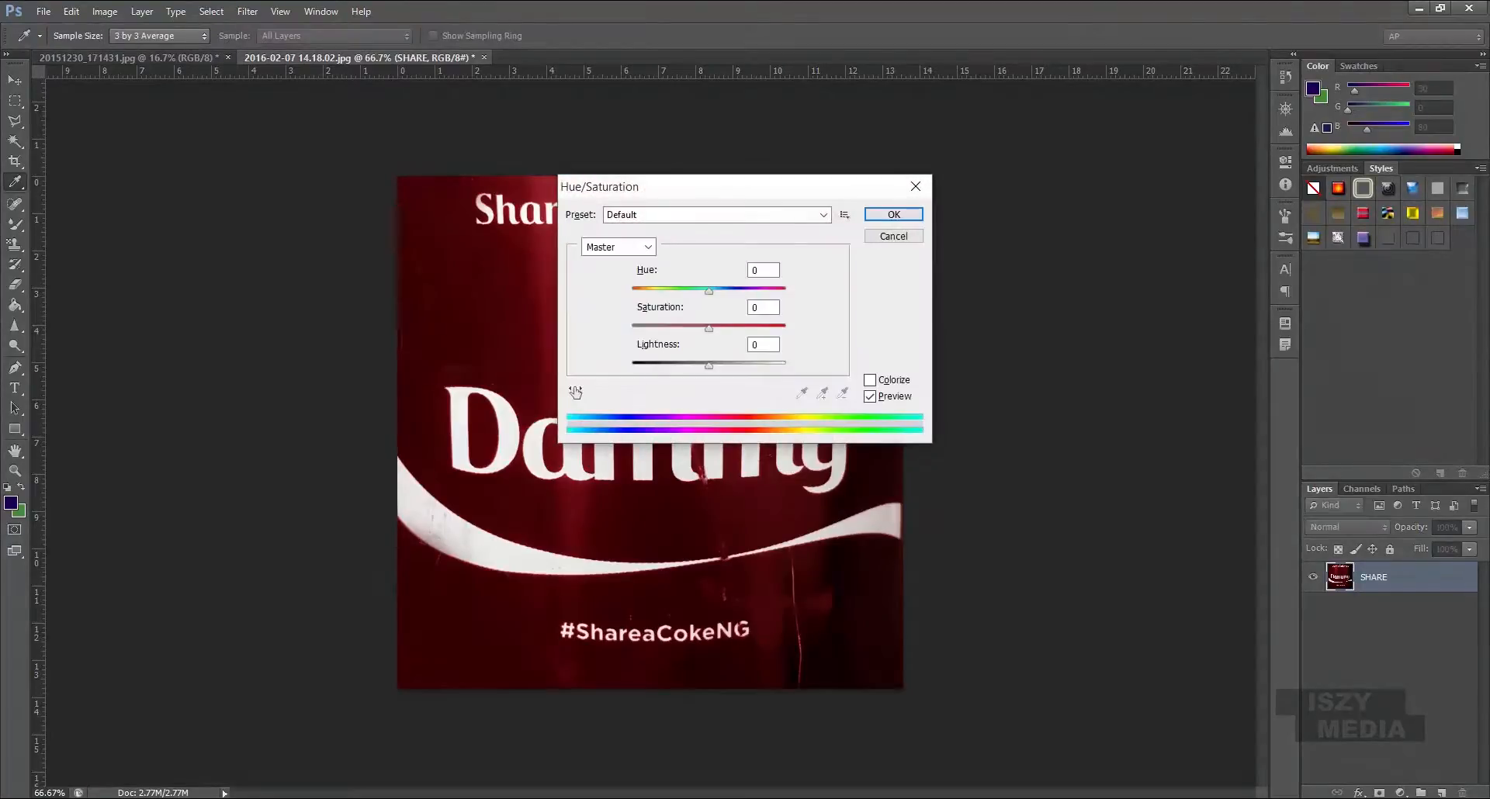
left_click(916, 186)
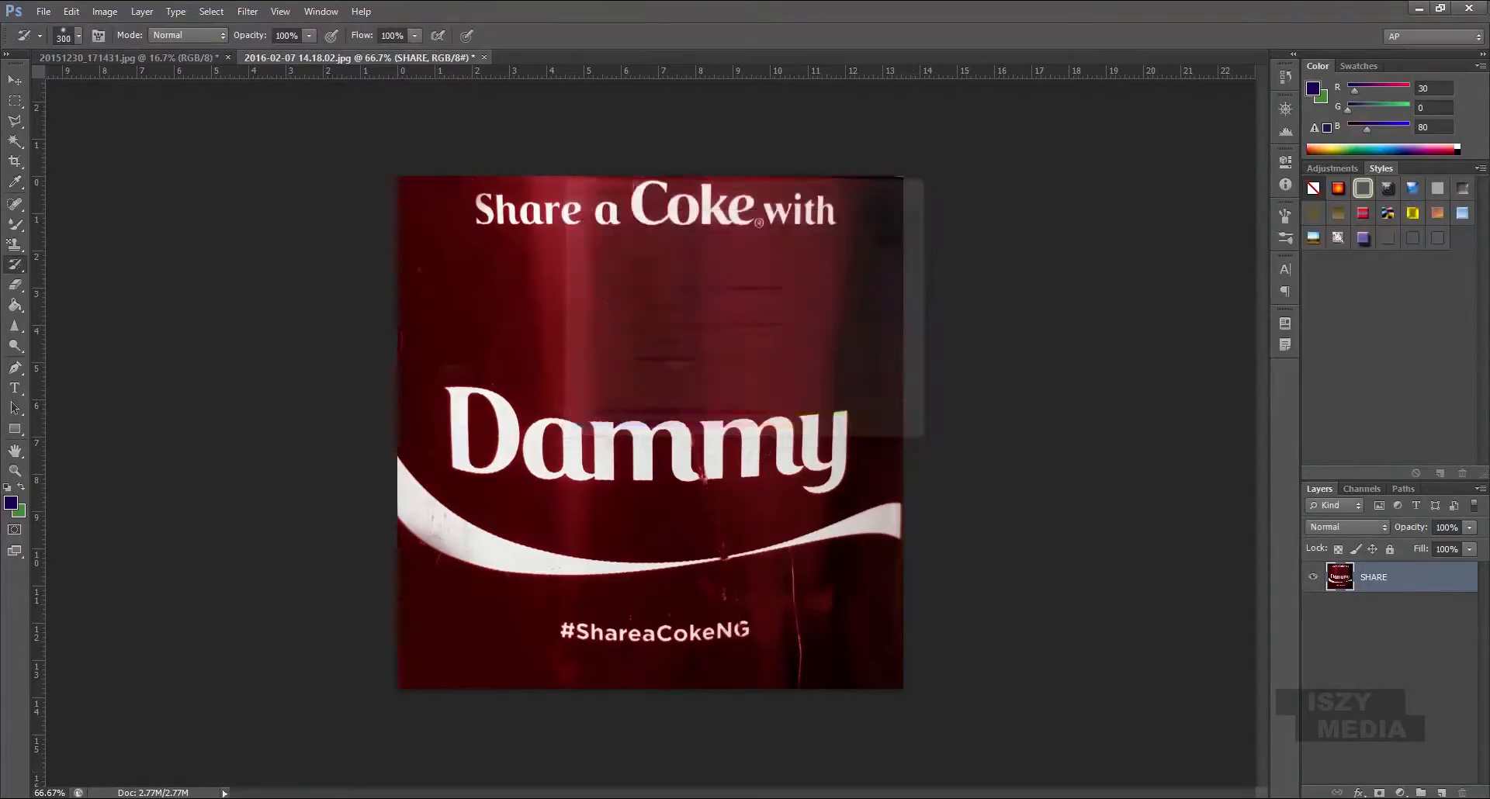
key("ctrl+shift+u")
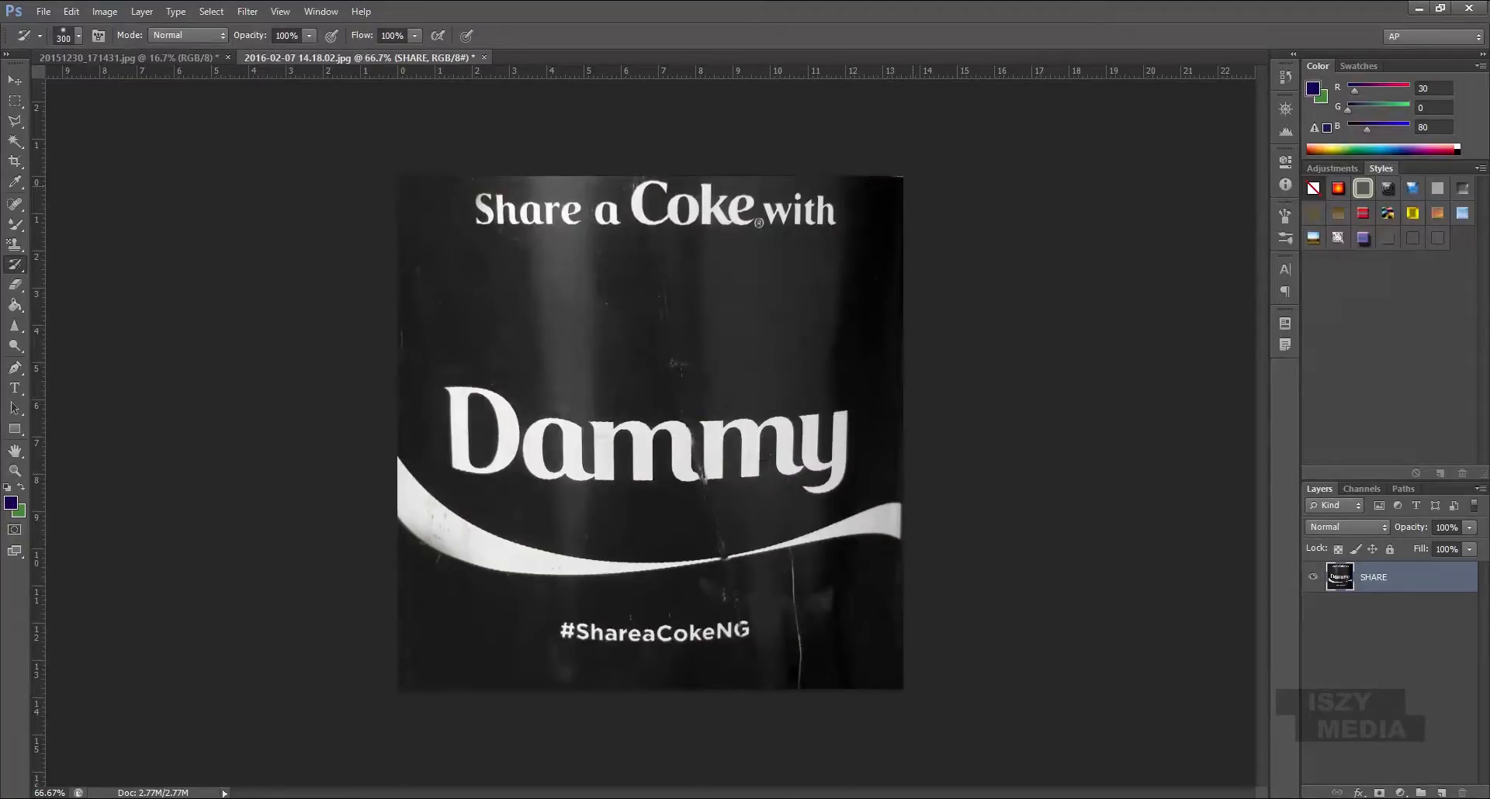
key("ctrl+z")
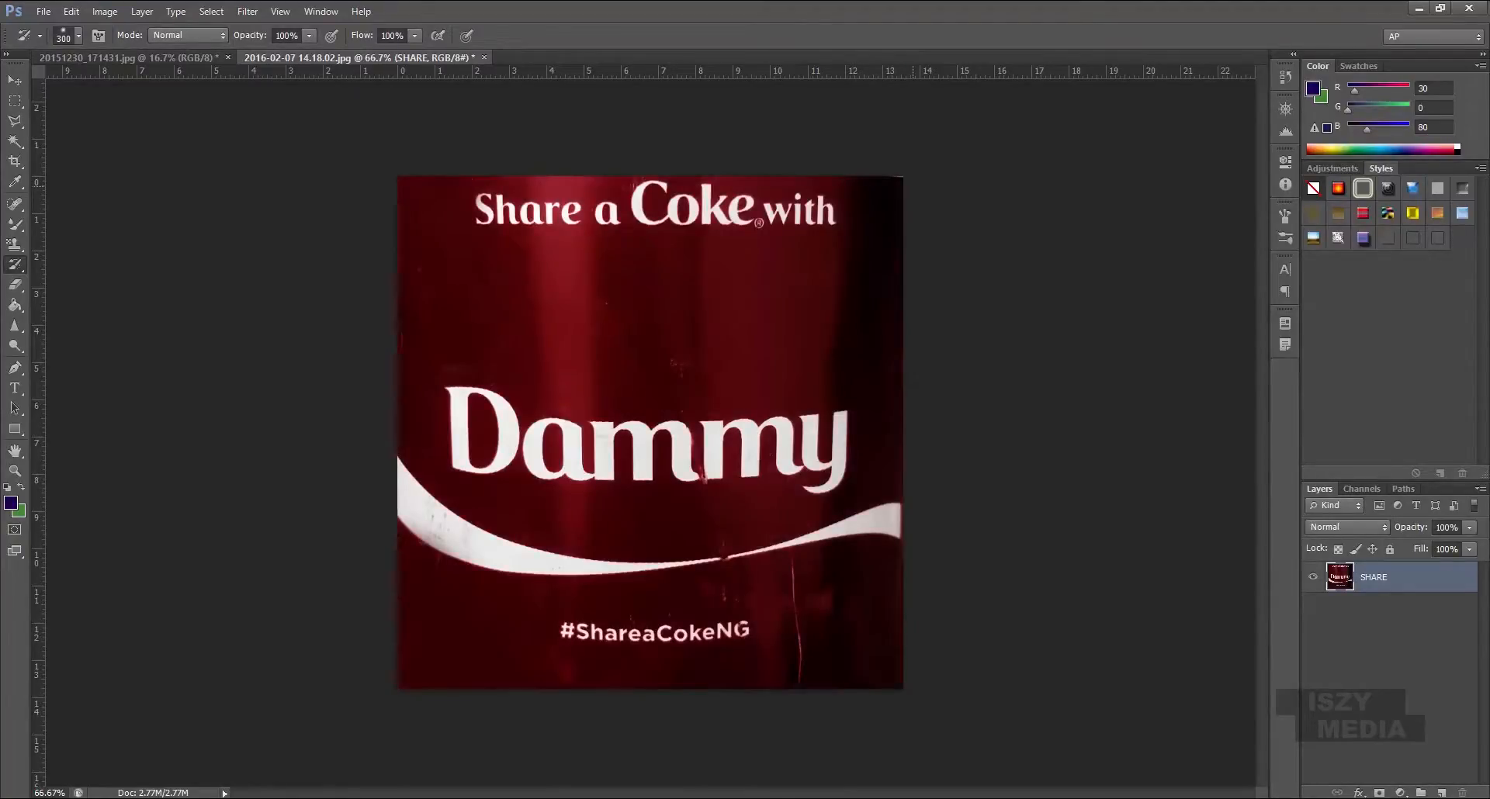
key("ctrl+z")
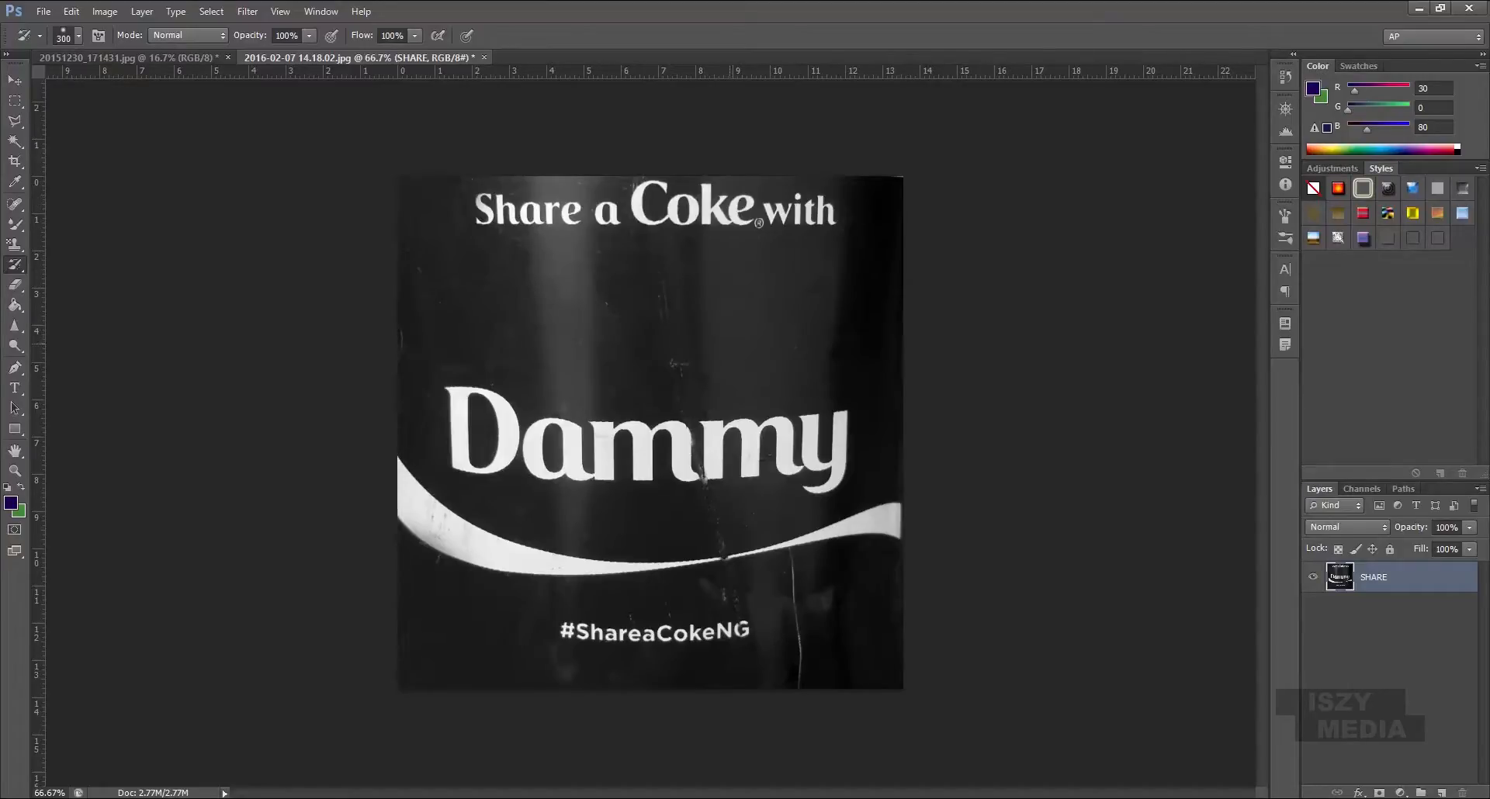
Try painting the original red back across the upper half of the label with the History Brush, and undo it
right_click(14, 264)
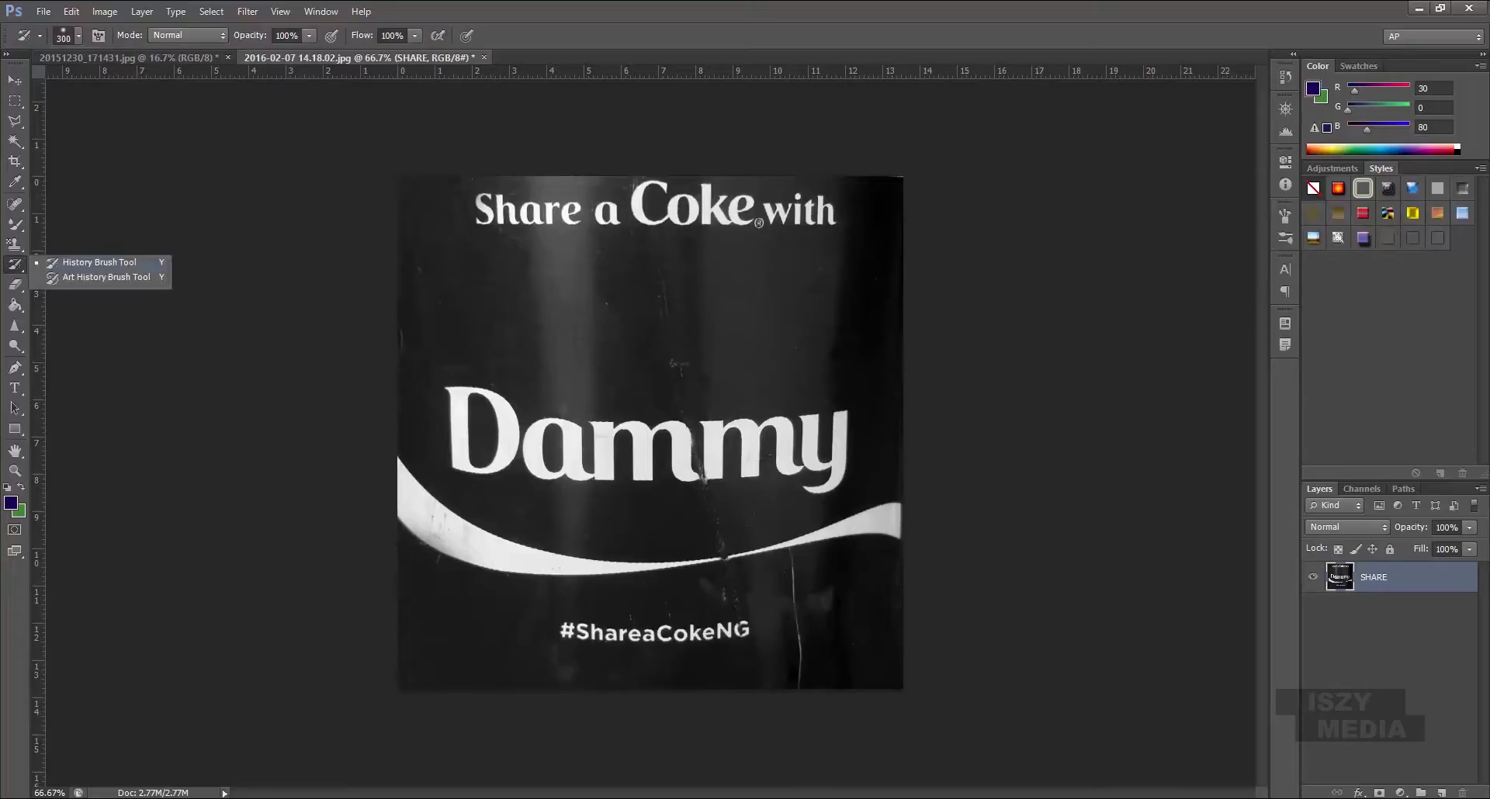
left_click(635, 324)
mouse_move(869, 303)
left_mouse_down()
mouse_move(683, 314)
mouse_move(457, 299)
mouse_move(410, 221)
mouse_move(403, 297)
left_mouse_up()
left_click_drag(487, 316, 863, 345)
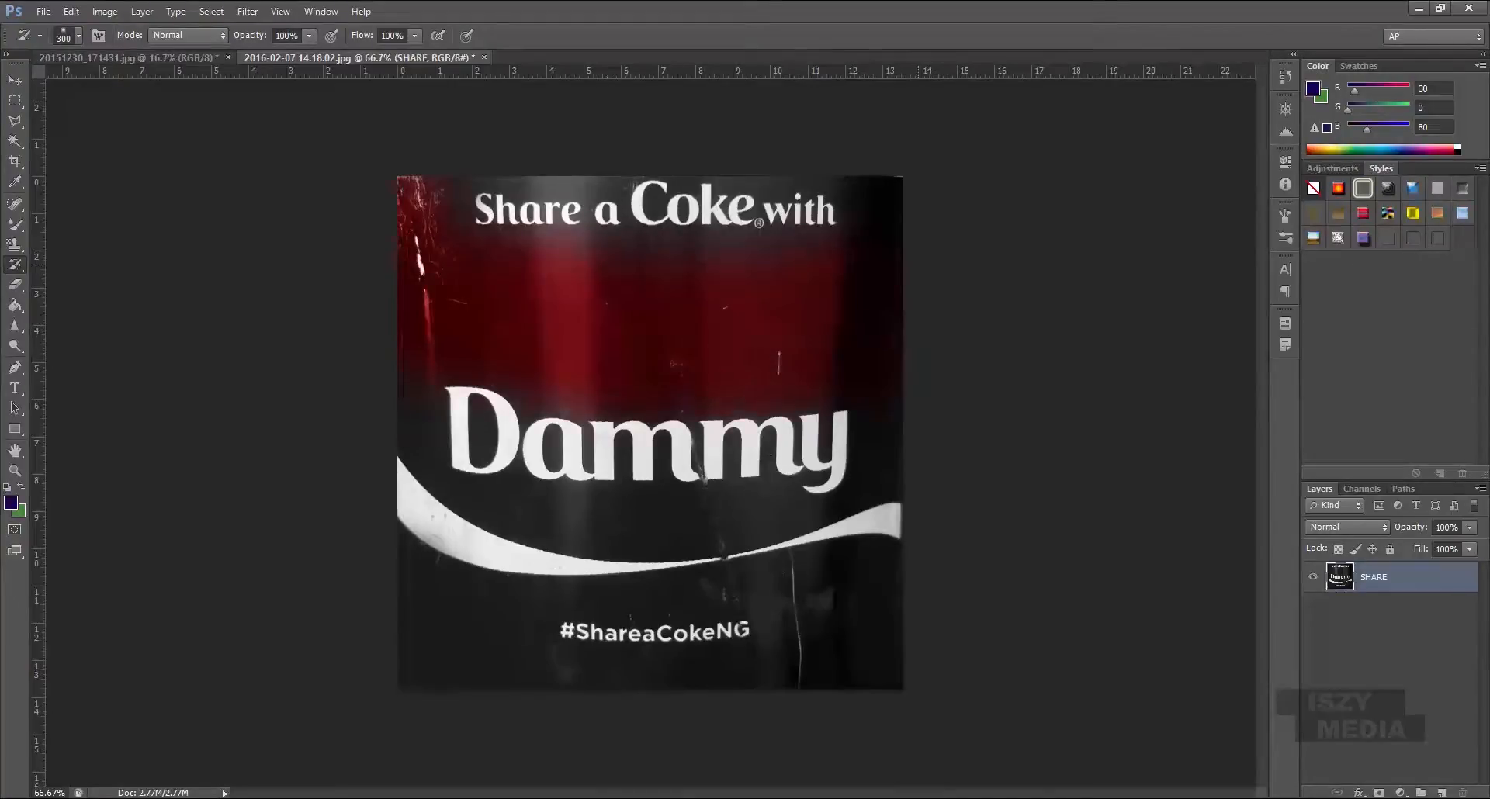
mouse_move(822, 256)
left_mouse_down()
mouse_move(419, 249)
mouse_move(512, 279)
left_mouse_up()
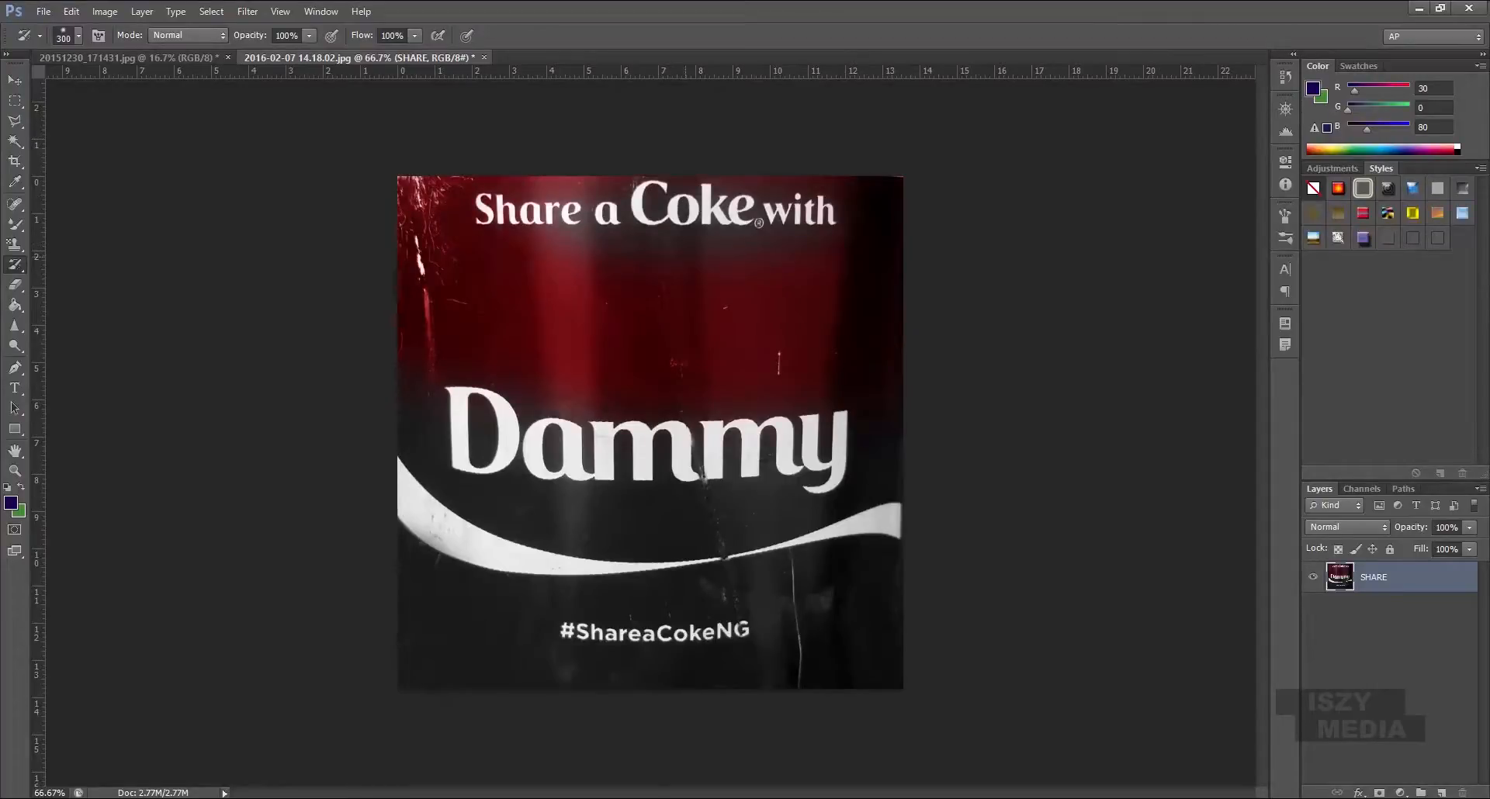
key("ctrl+z")
Restore the red colour around the "Share a Coke with" text, the large name and the white swoosh with the History Brush
left_click_drag(815, 225, 501, 227)
mouse_move(826, 435)
left_mouse_down()
mouse_move(768, 450)
mouse_move(442, 434)
mouse_move(714, 446)
left_mouse_up()
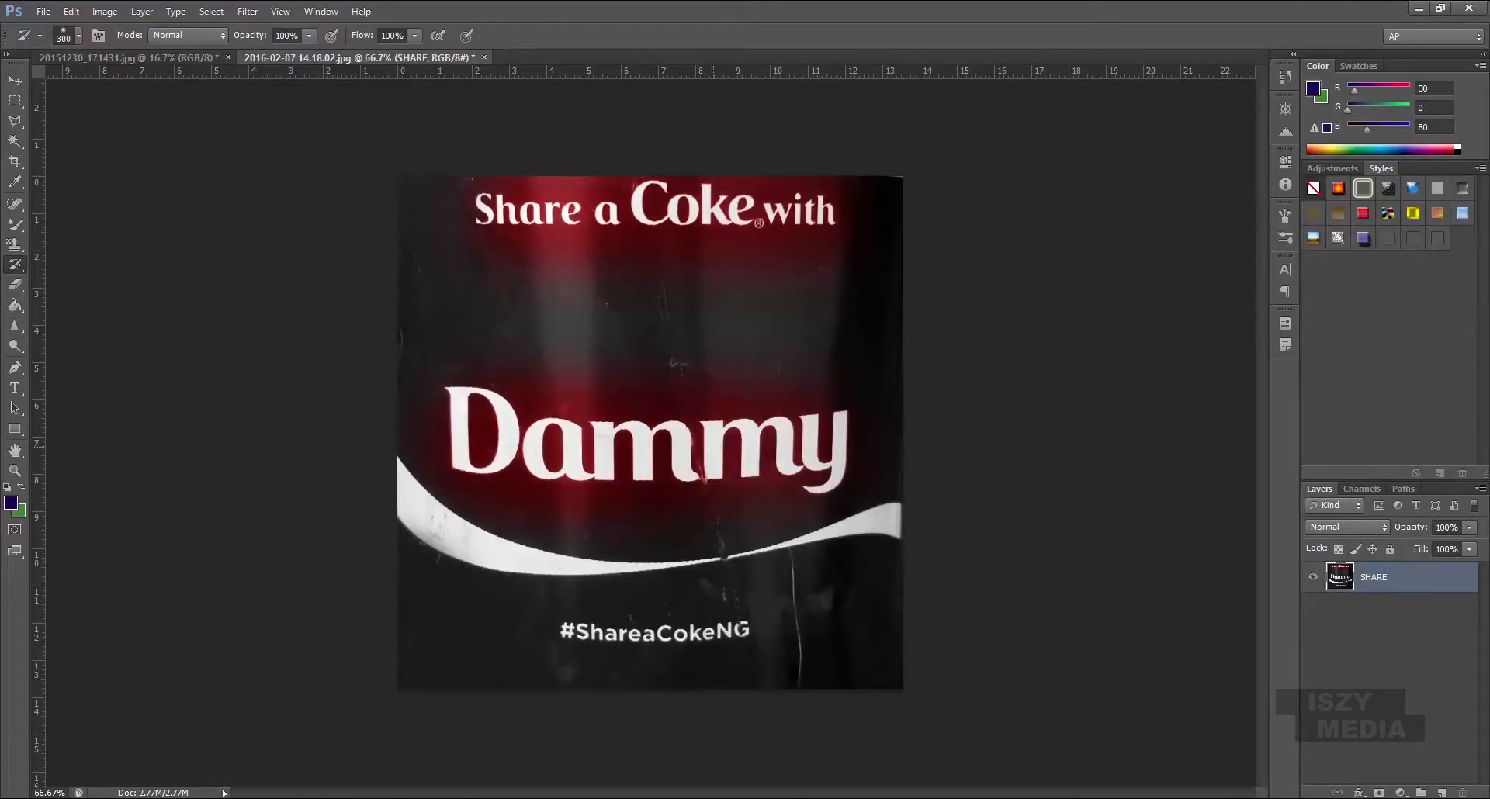
mouse_move(423, 497)
left_mouse_down()
mouse_move(481, 532)
mouse_move(620, 553)
mouse_move(783, 543)
left_mouse_up()
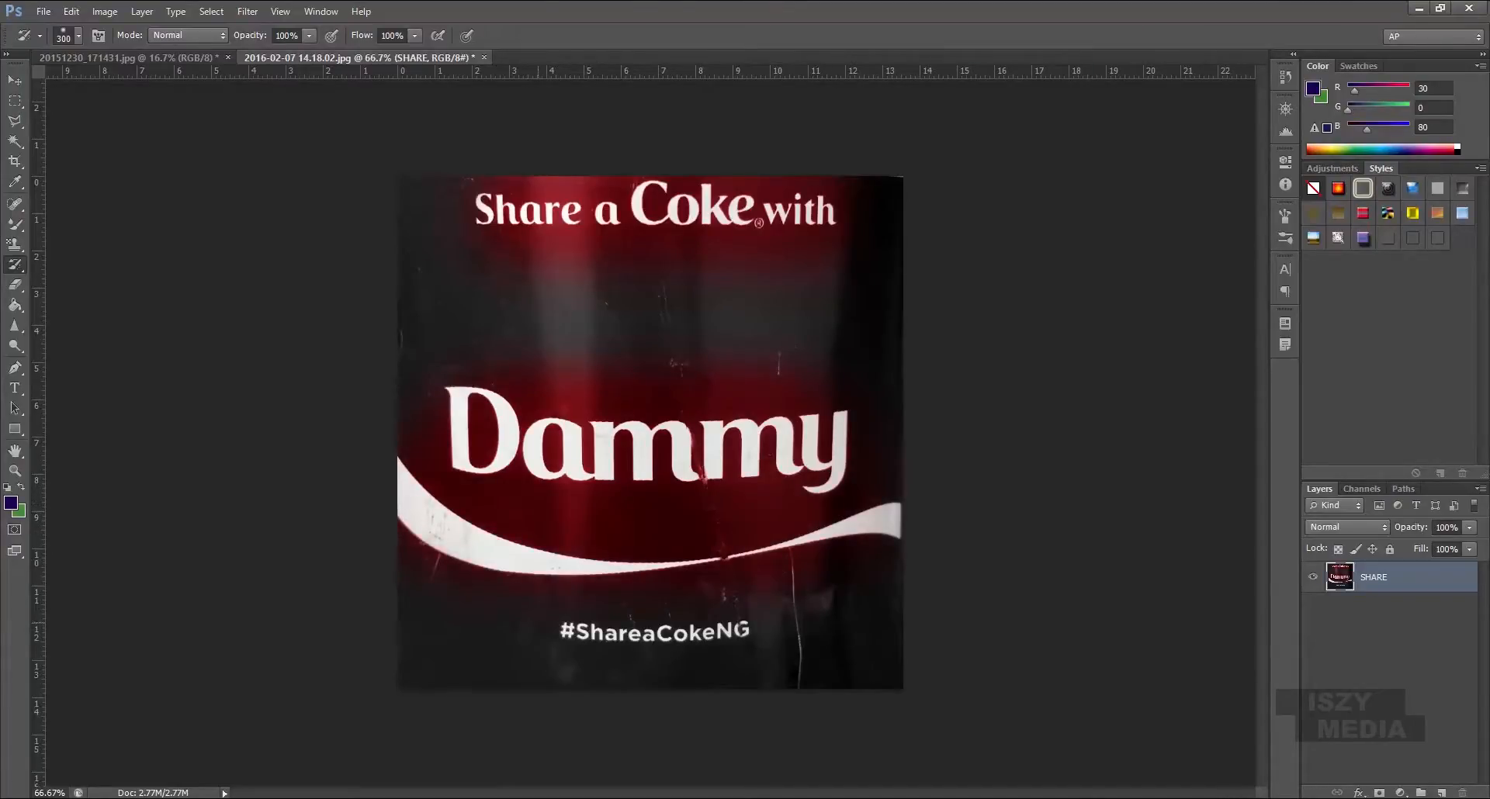
Restore the red around the #ShareaCokeNG text with a 150 px History Brush and switch to the 20151230_171431.jpg tower photo
left_click_drag(560, 637, 728, 632)
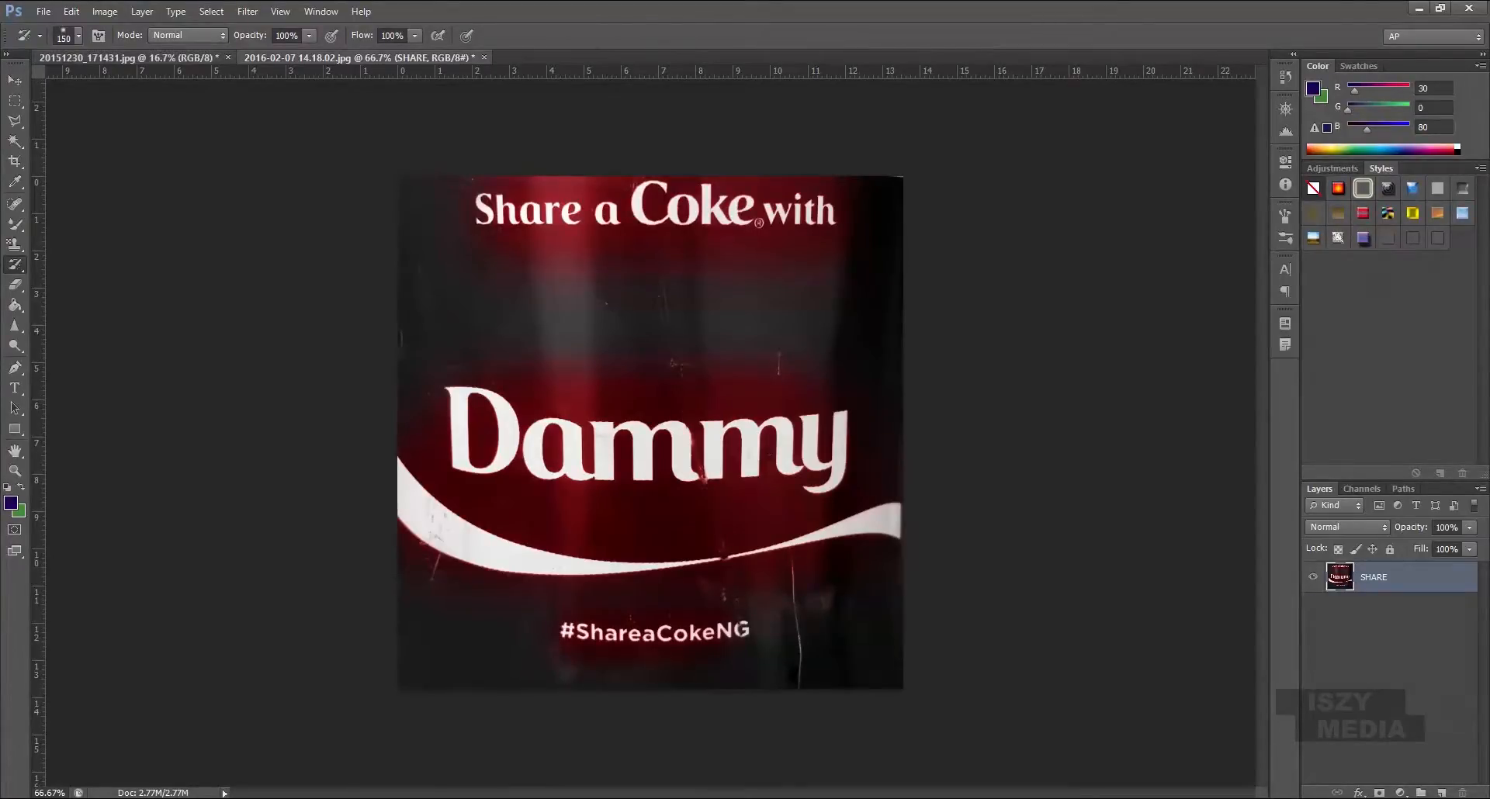
left_click(112, 58)
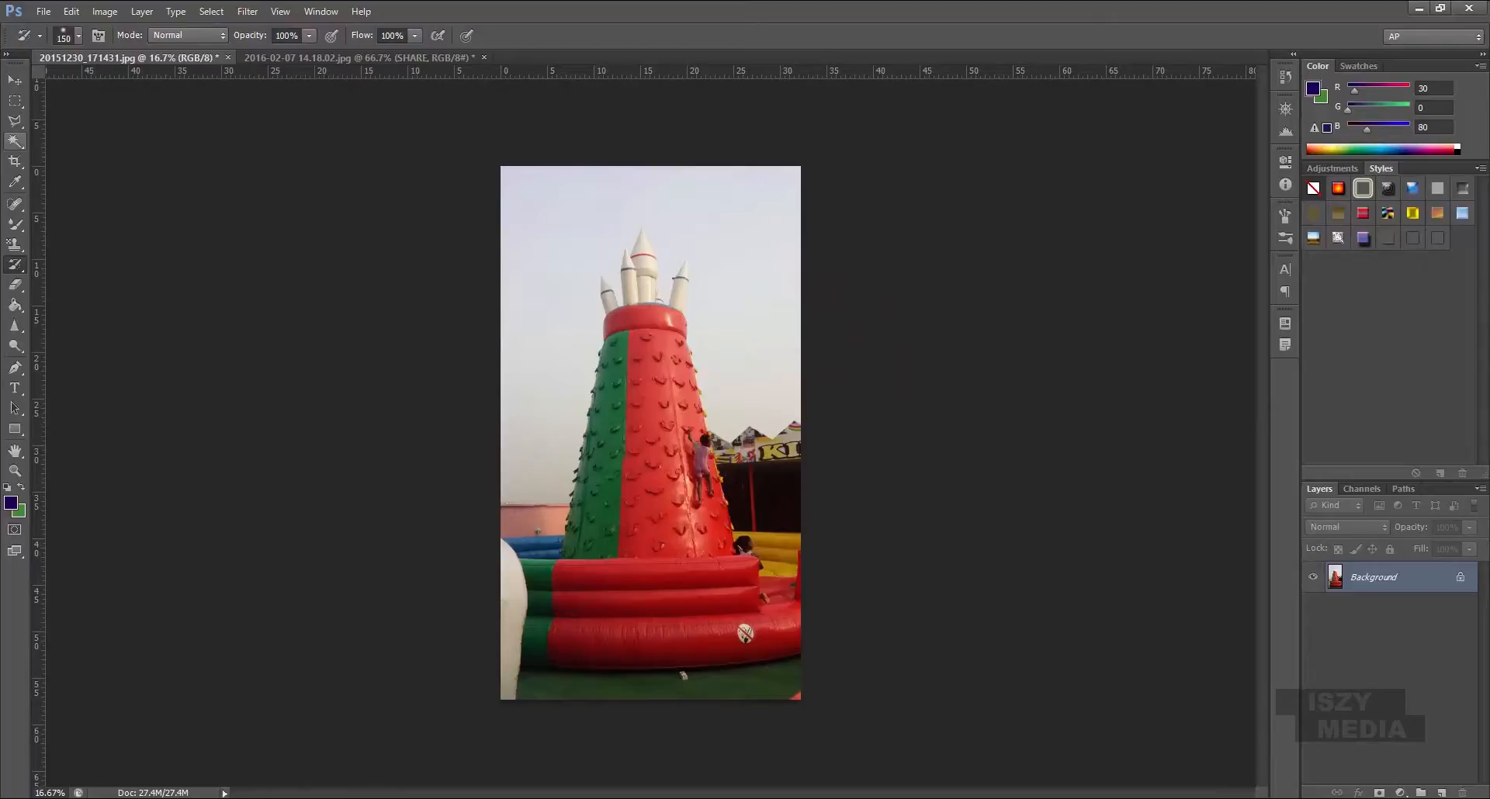
left_click(15, 141)
left_click(656, 578)
key("shift")
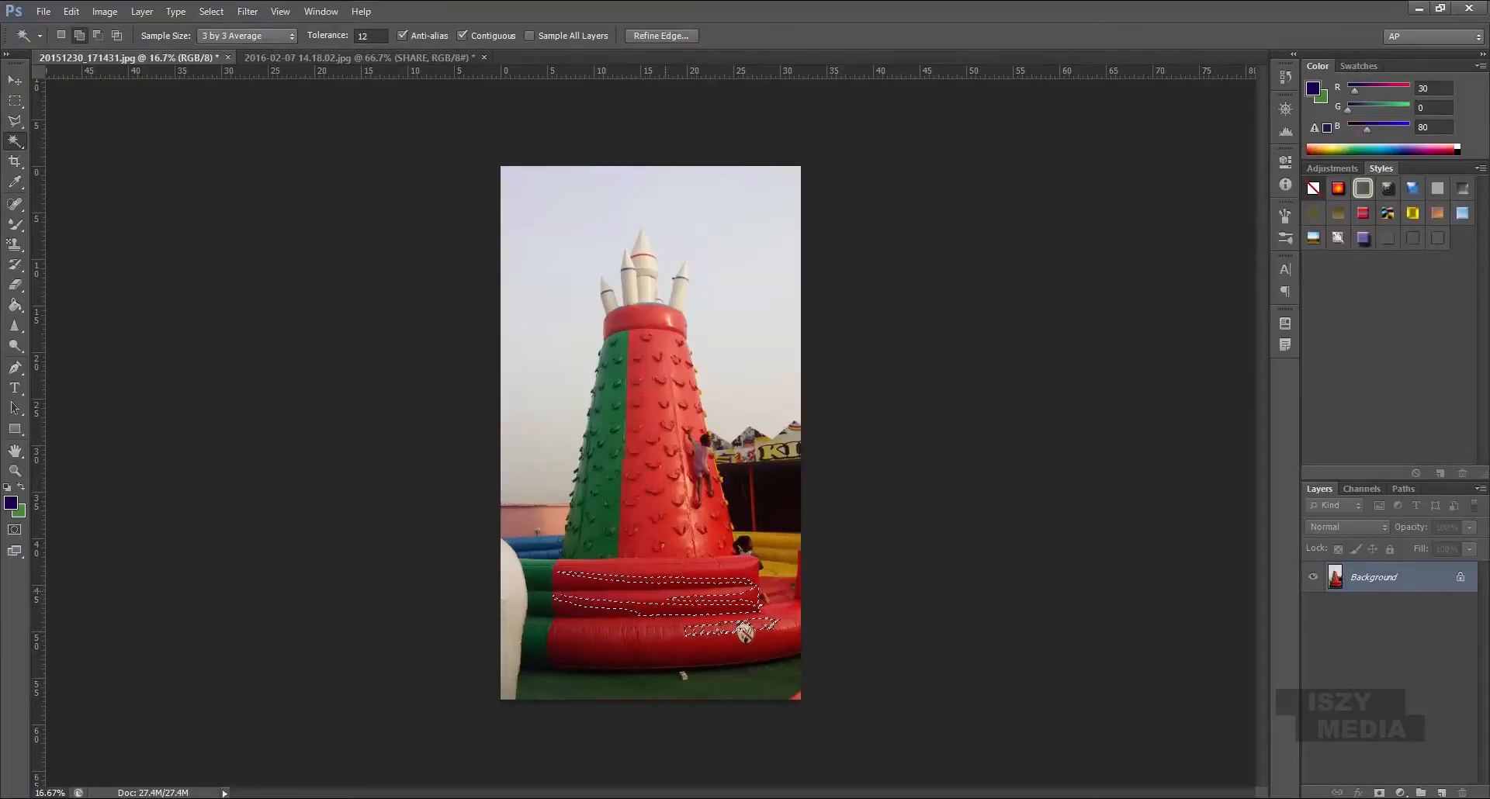
left_click(630, 567, "shift")
left_click(677, 371, "shift")
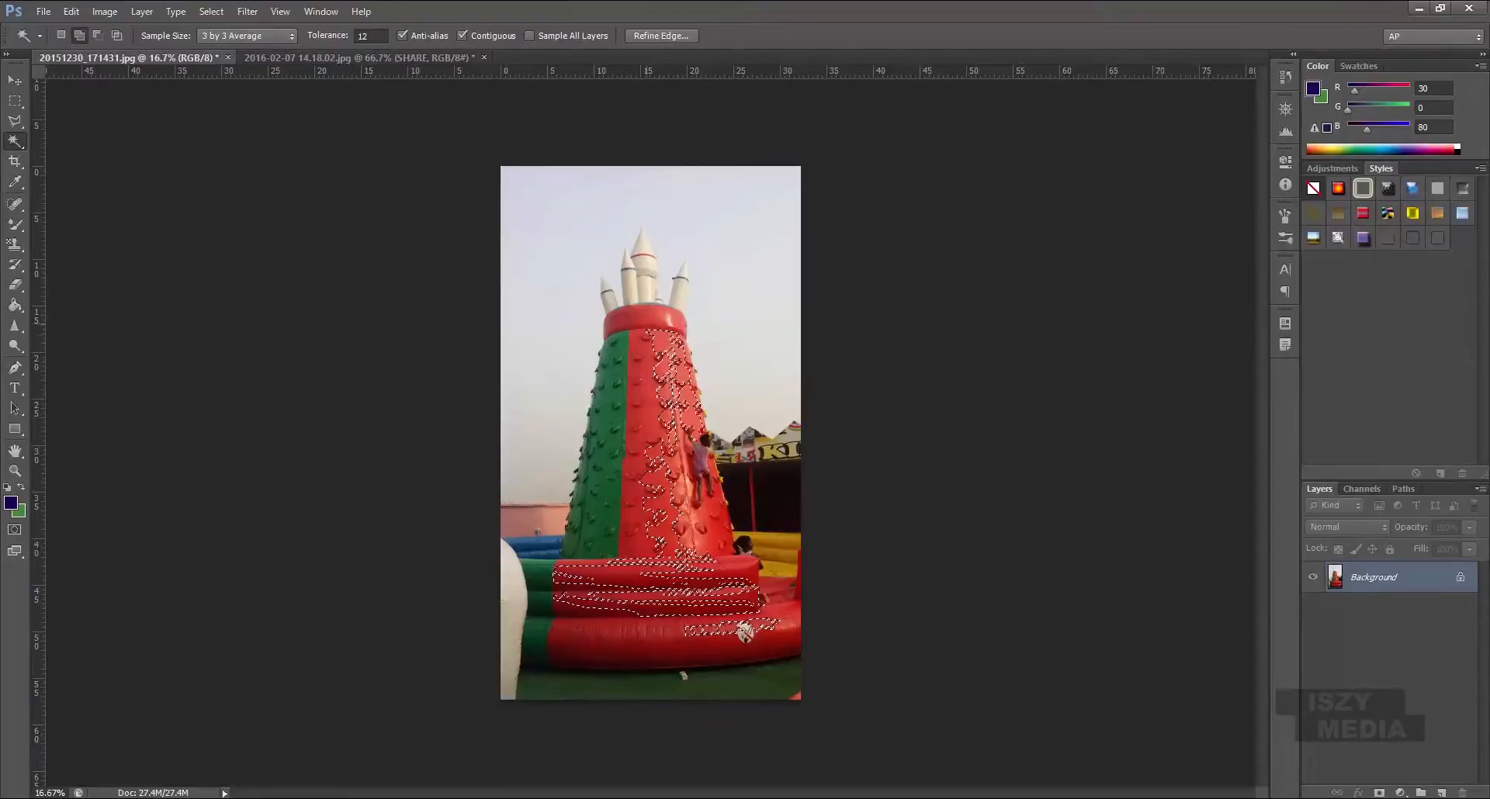
left_click(630, 313, "shift")
left_click(588, 291, "shift")
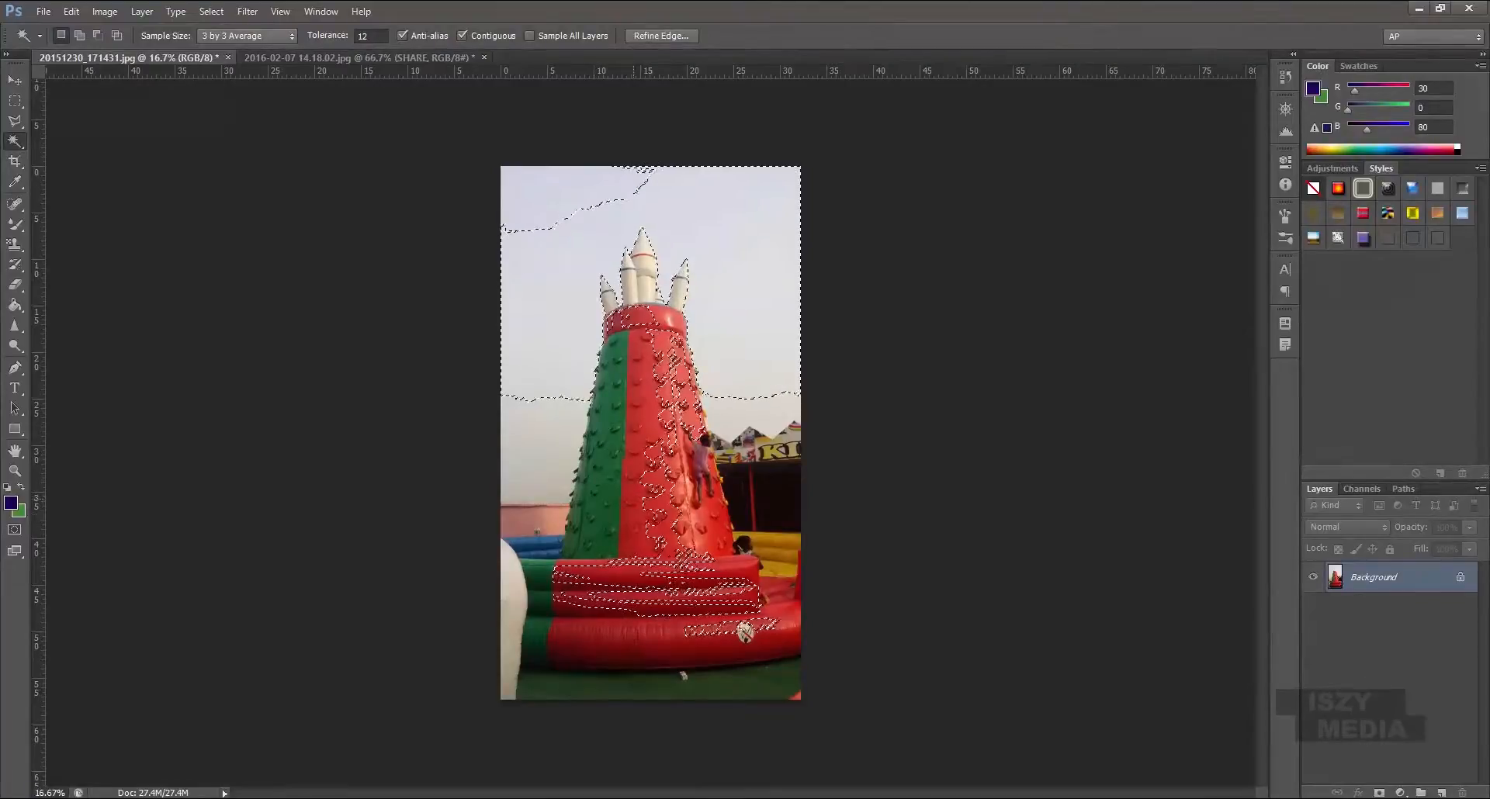
key("ctrl+z")
key("ctrl+alt+z")
key("ctrl+d")
Outline the tower's red face, its red collar and the upper red tube of the base with the Polygonal Lasso
key("l")
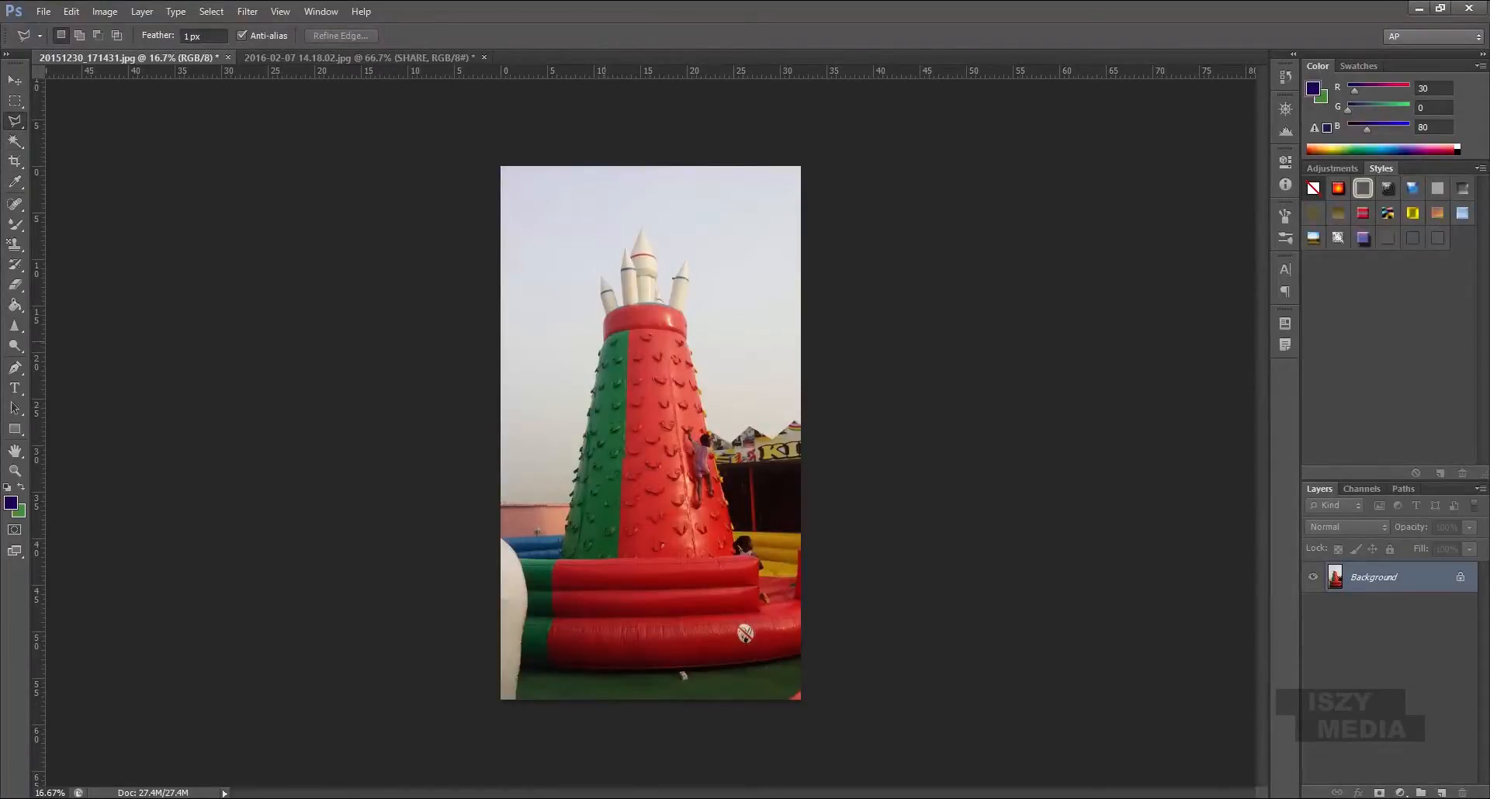
key("z")
left_click(604, 342)
left_click(604, 342)
left_click(604, 342)
key("l")
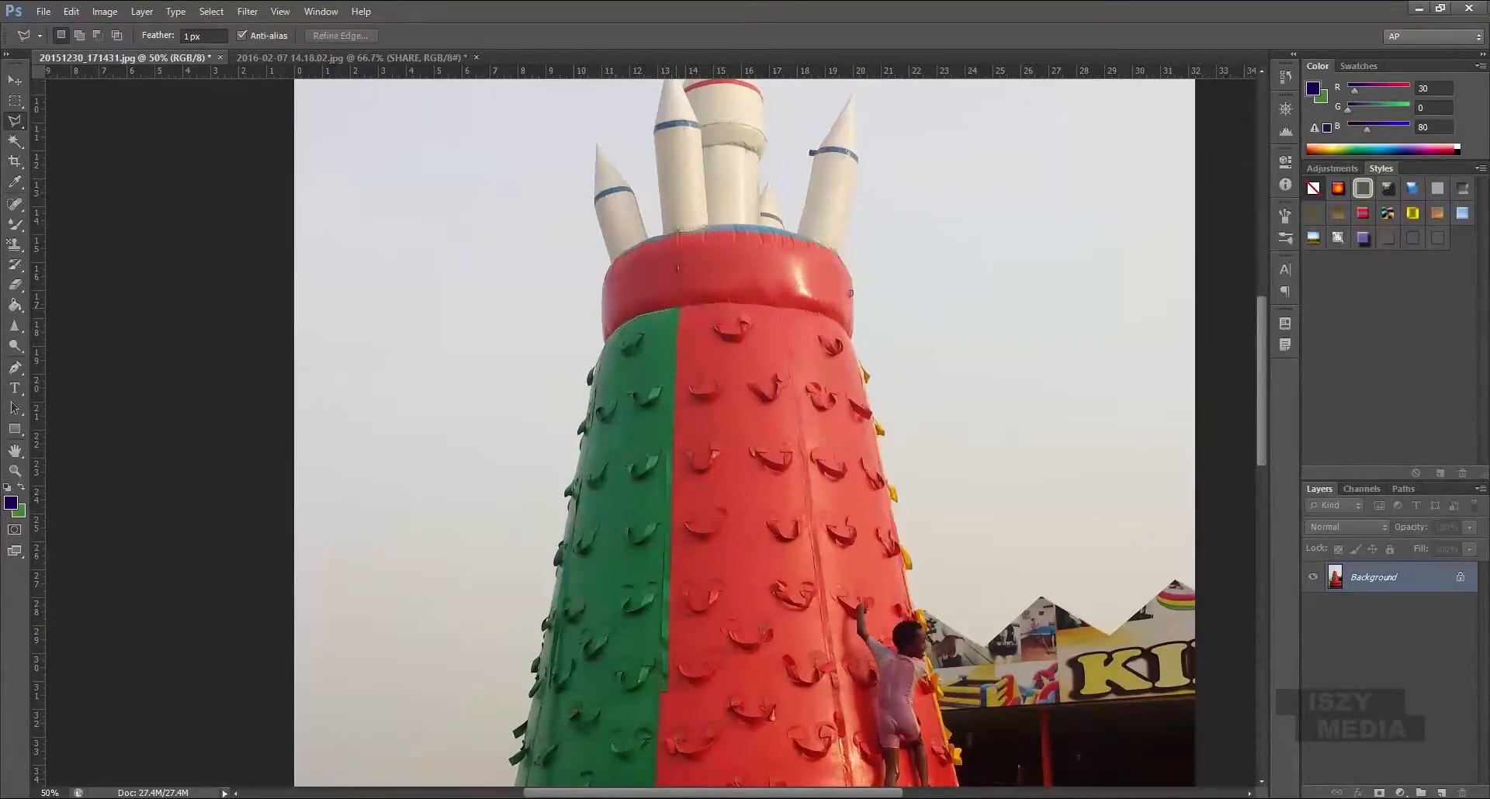
left_click(681, 309)
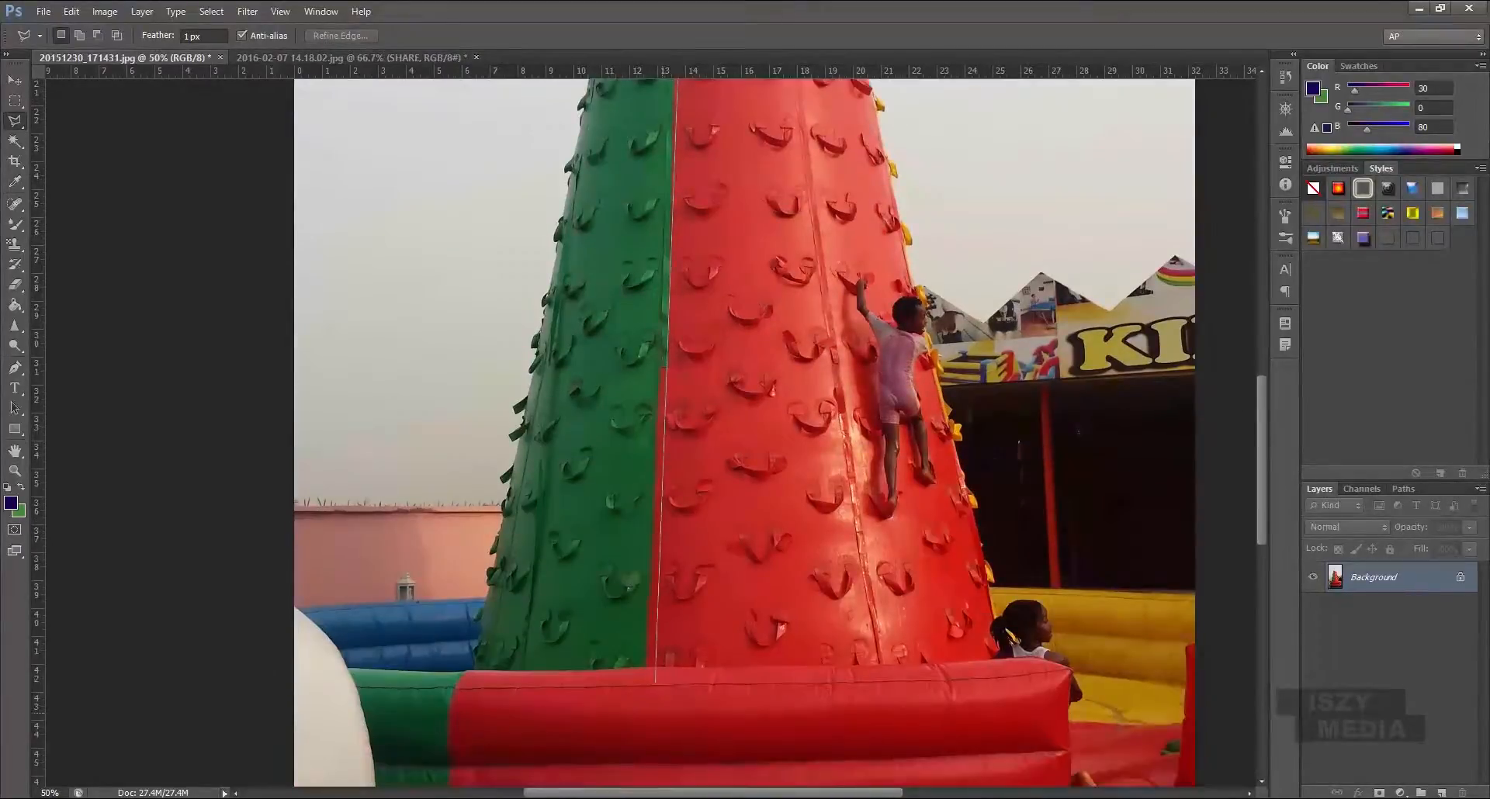
left_click(646, 666)
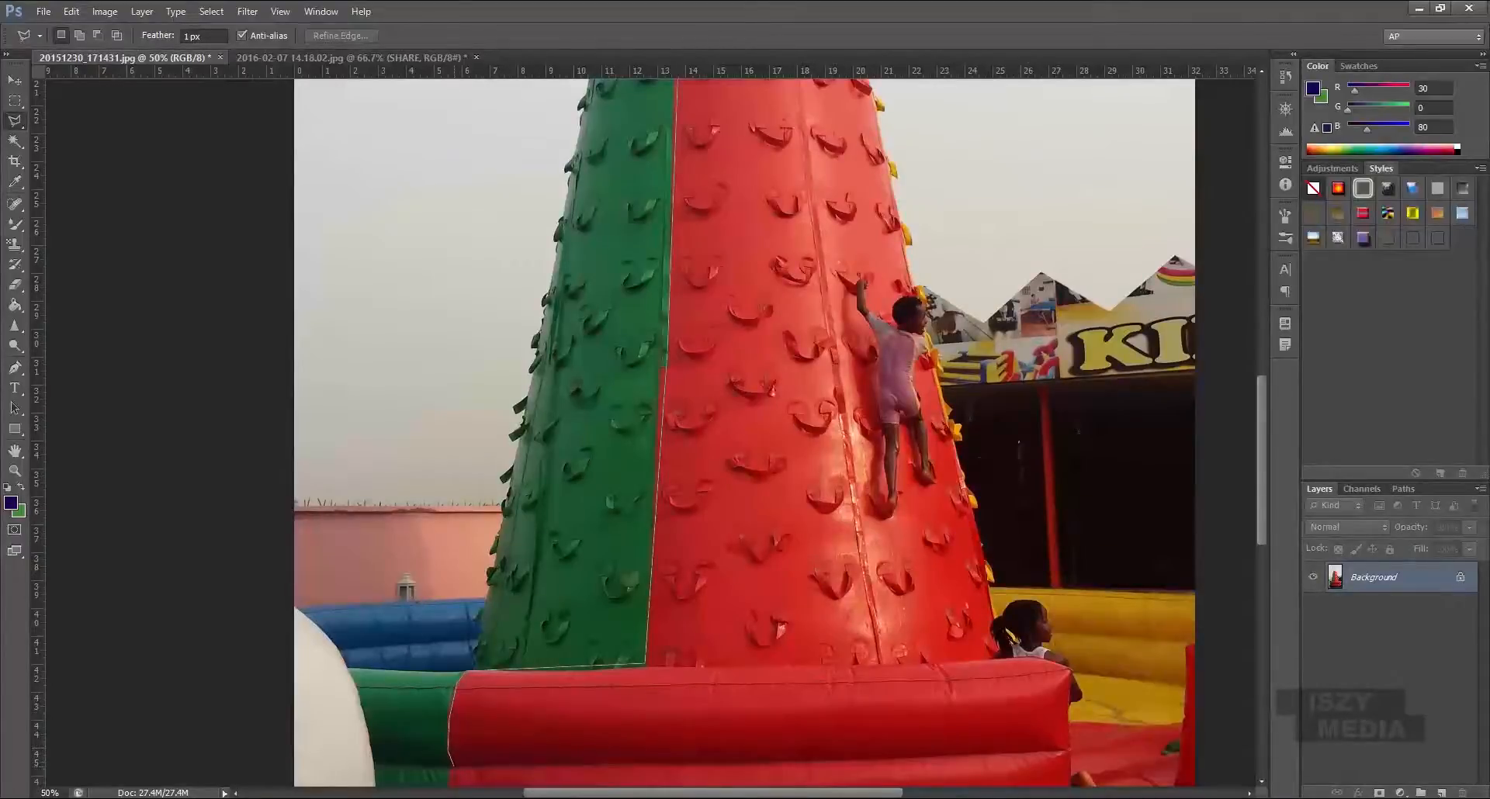
left_click(467, 762)
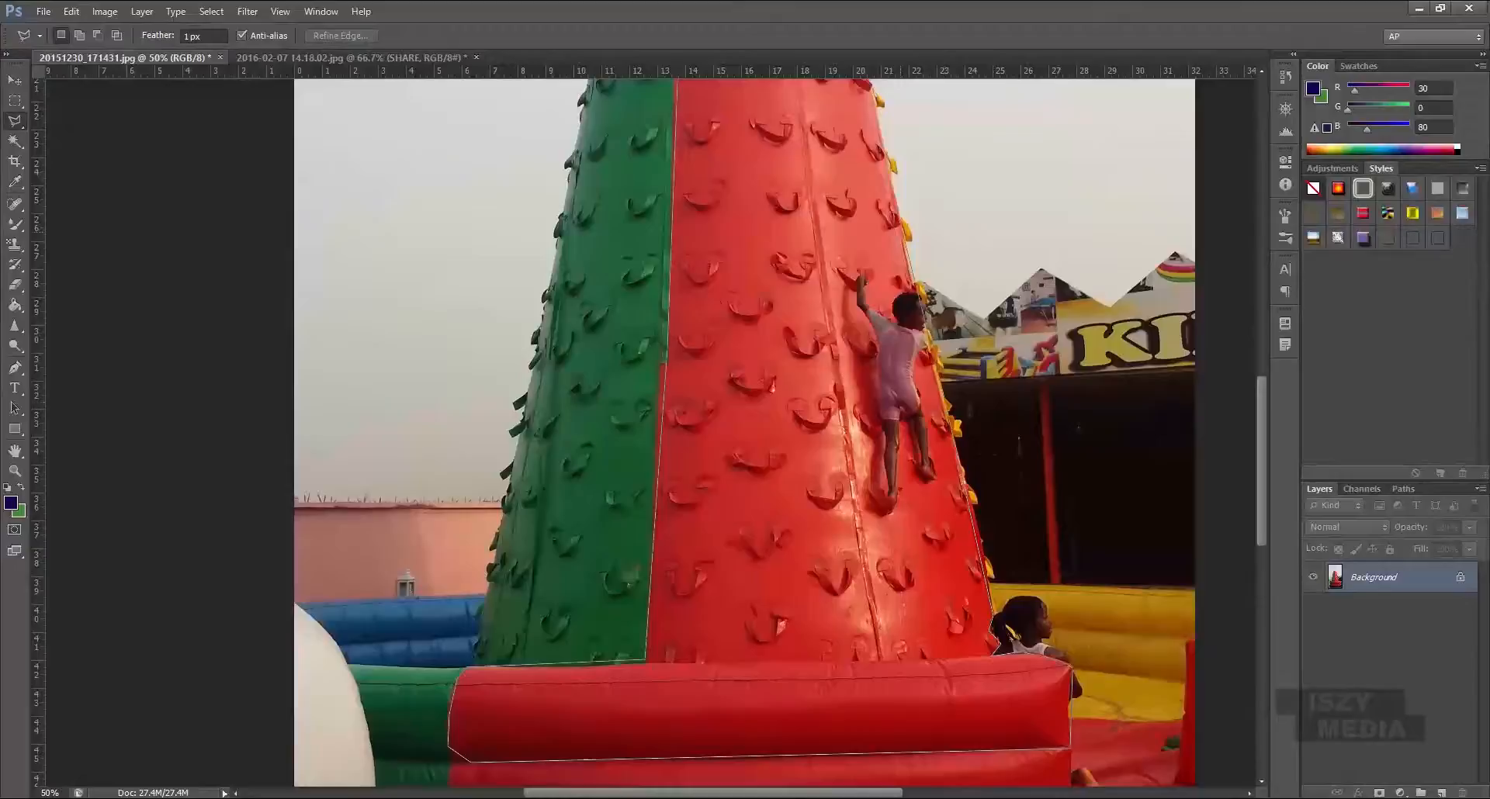
scroll(745, 432, "up", 3)
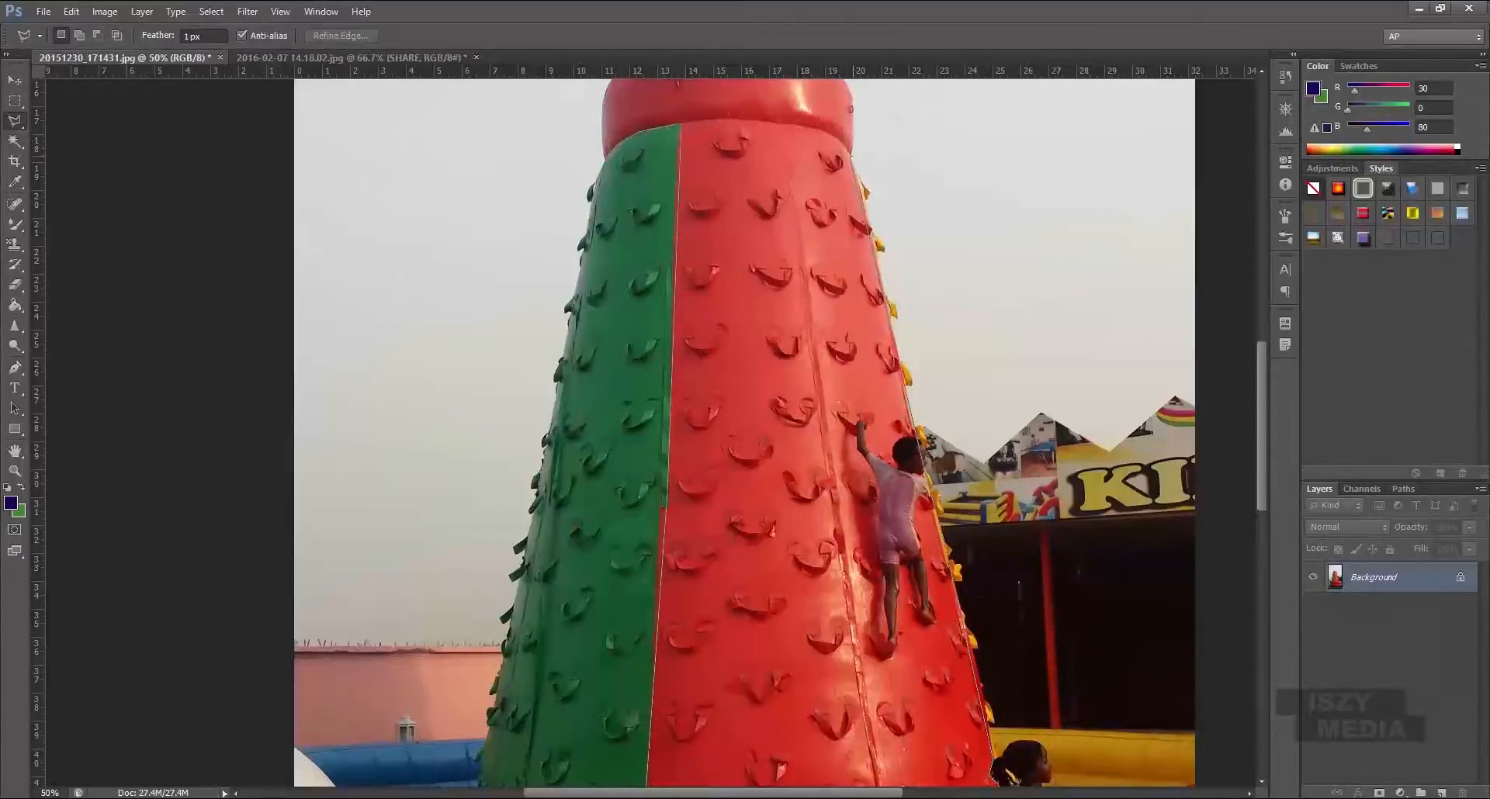
scroll(745, 432, "up", 2)
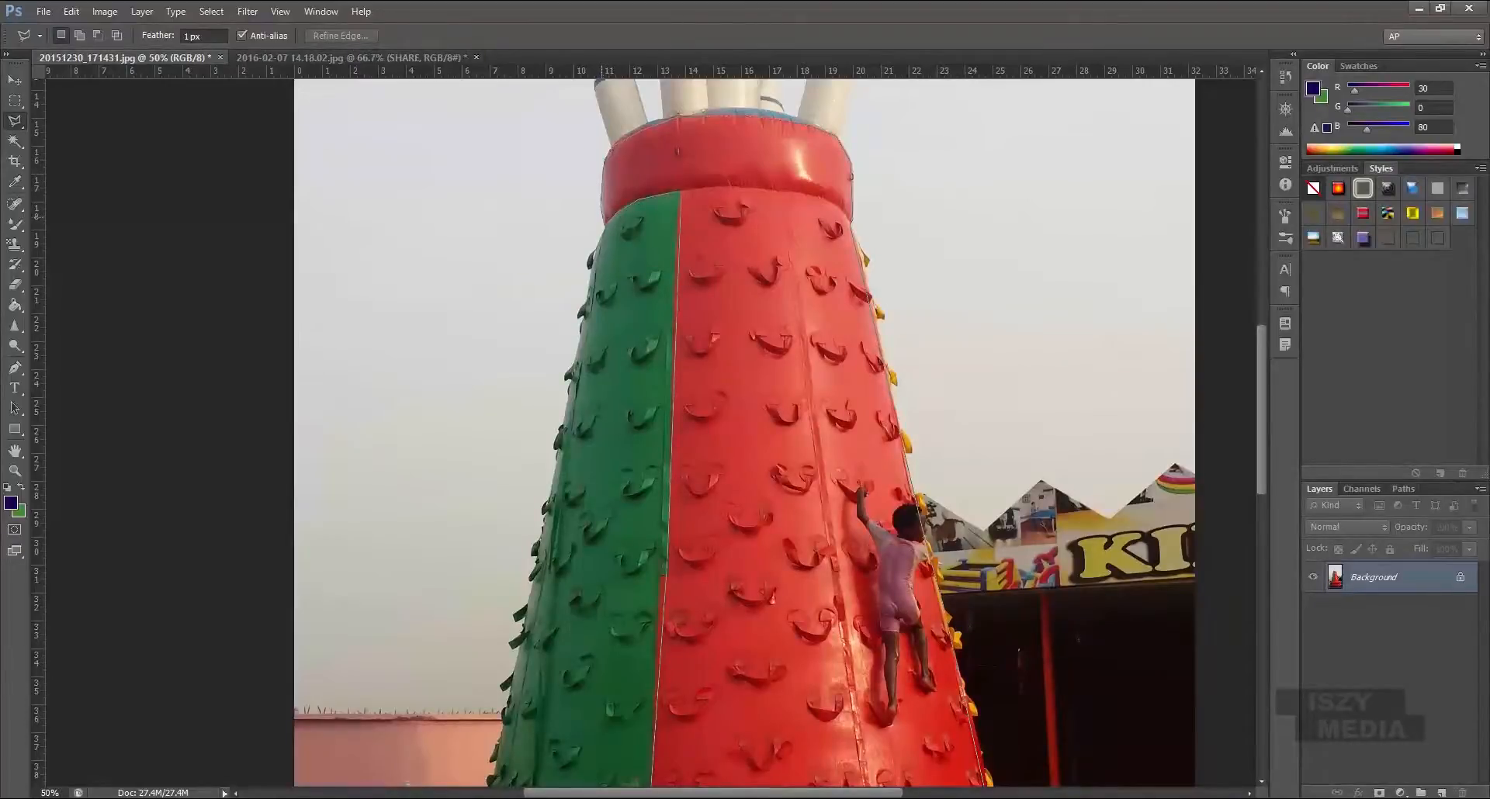
left_click(605, 225)
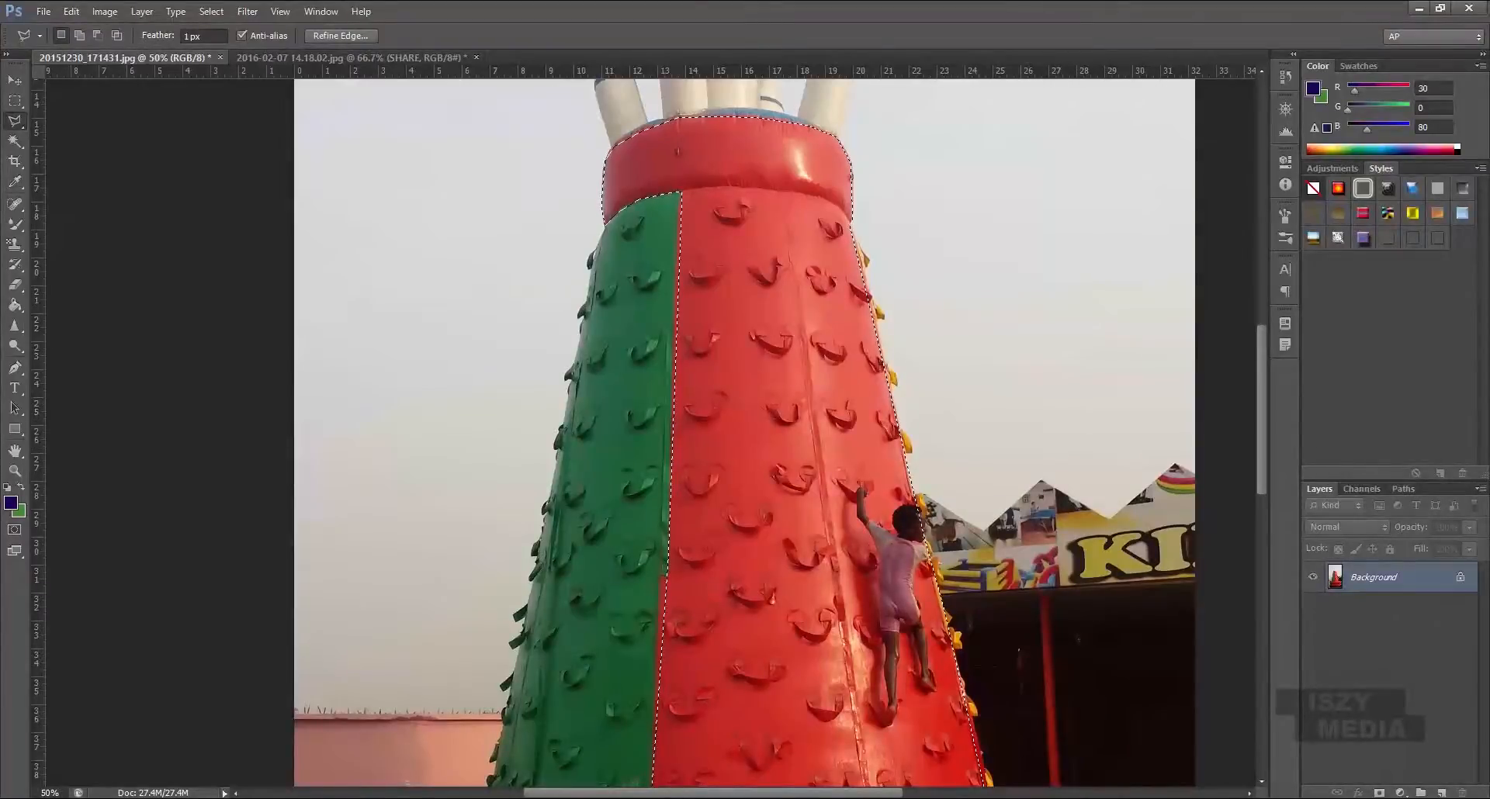
Convert the Background into a regular layer with the default name and desaturate the selected red area
double_click(1374, 577)
key("Return")
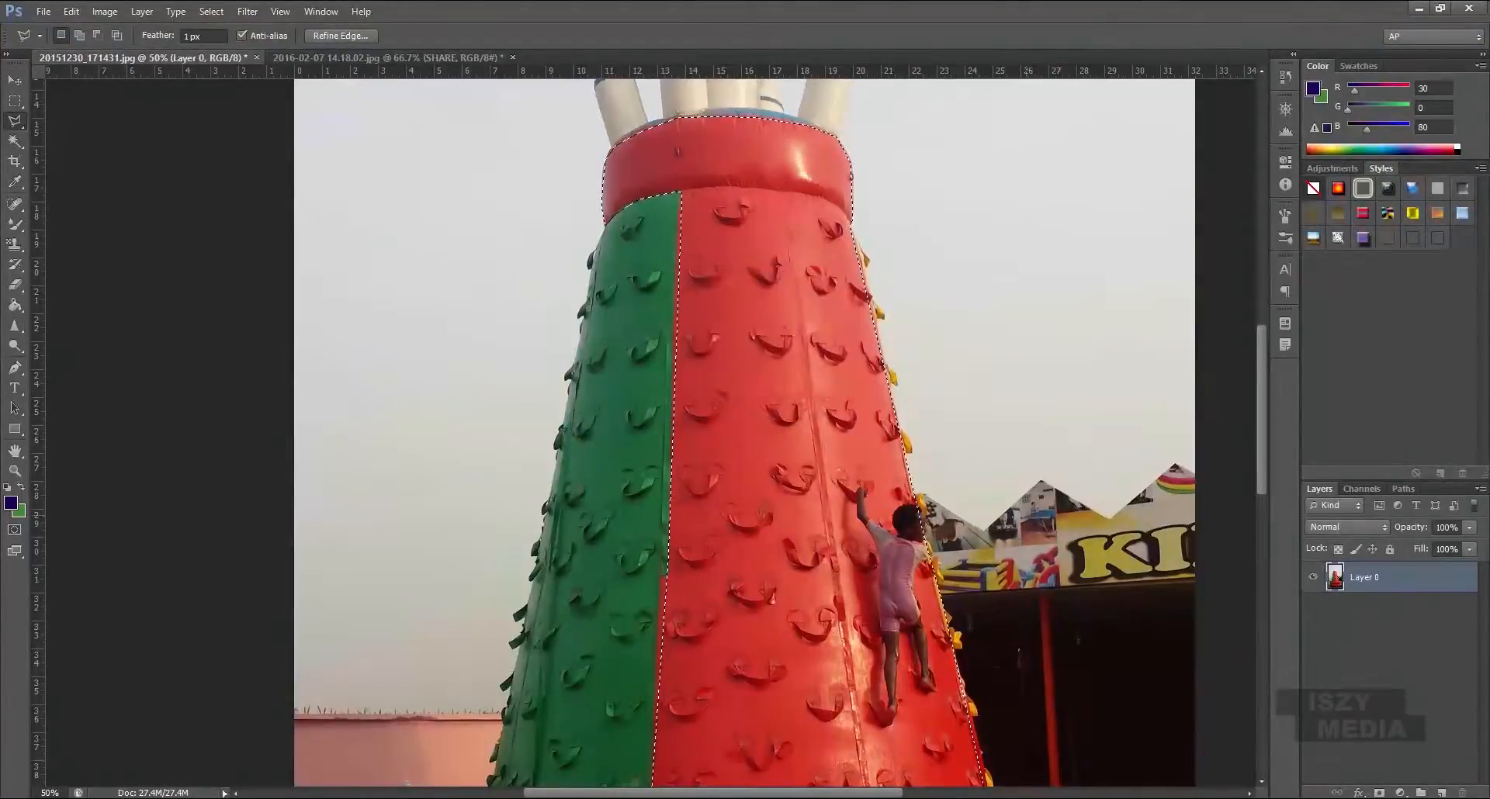
key("ctrl+shift+u")
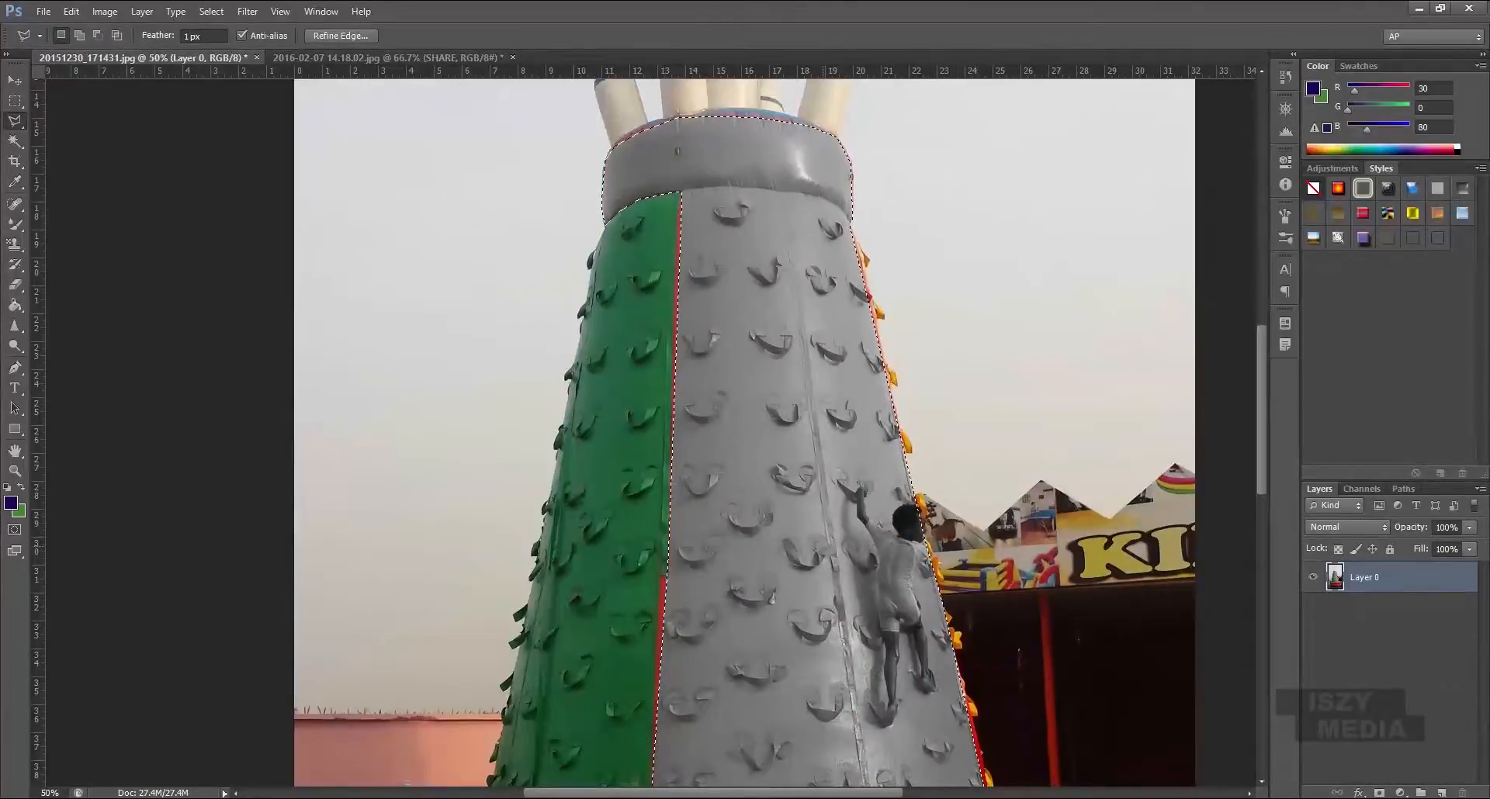
Paint the original colour back onto the climbing child and many of the tower's handholds with the History Brush
left_click_drag(846, 557, 821, 397)
key("z")
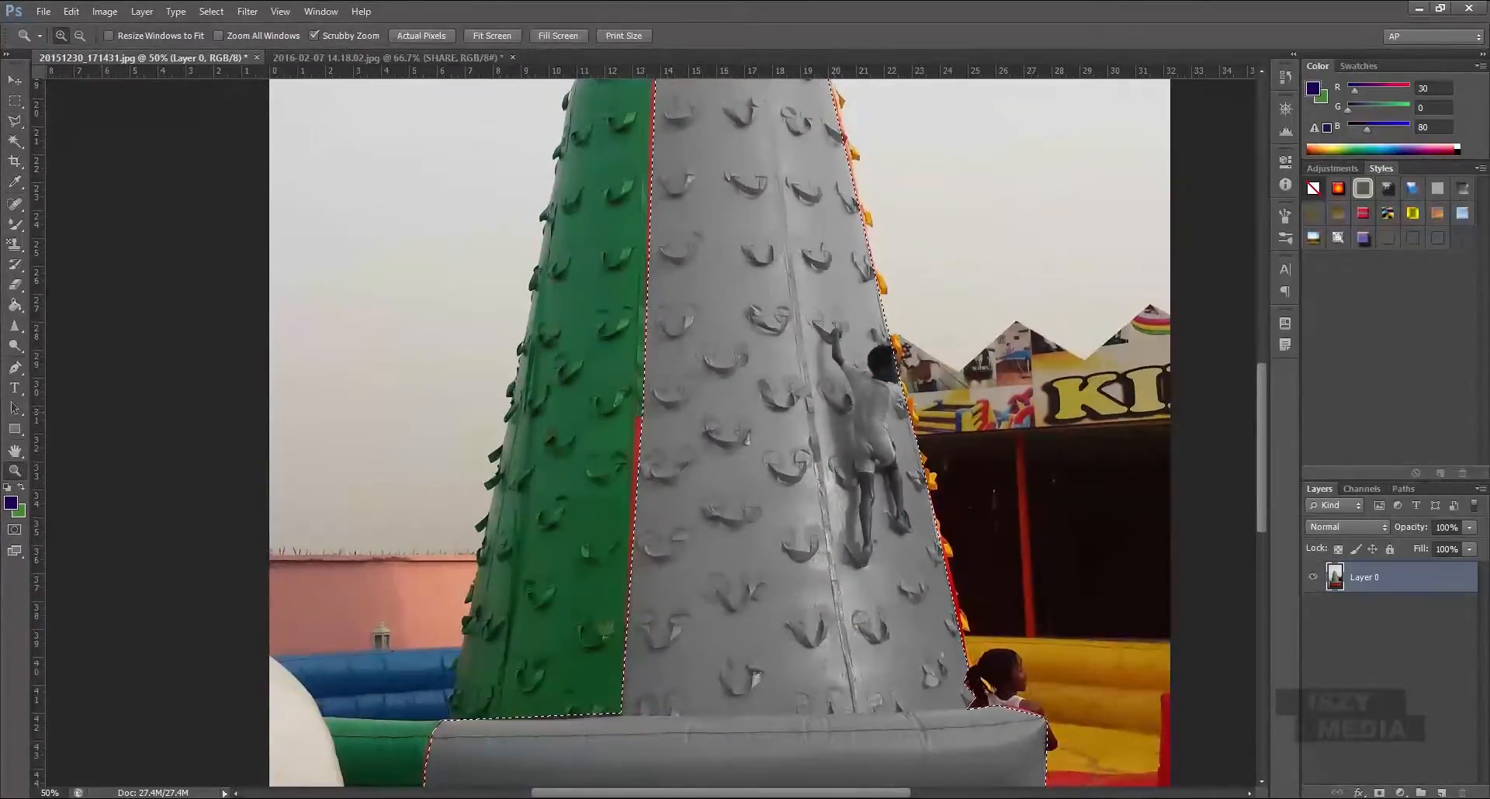
key("ctrl+minus")
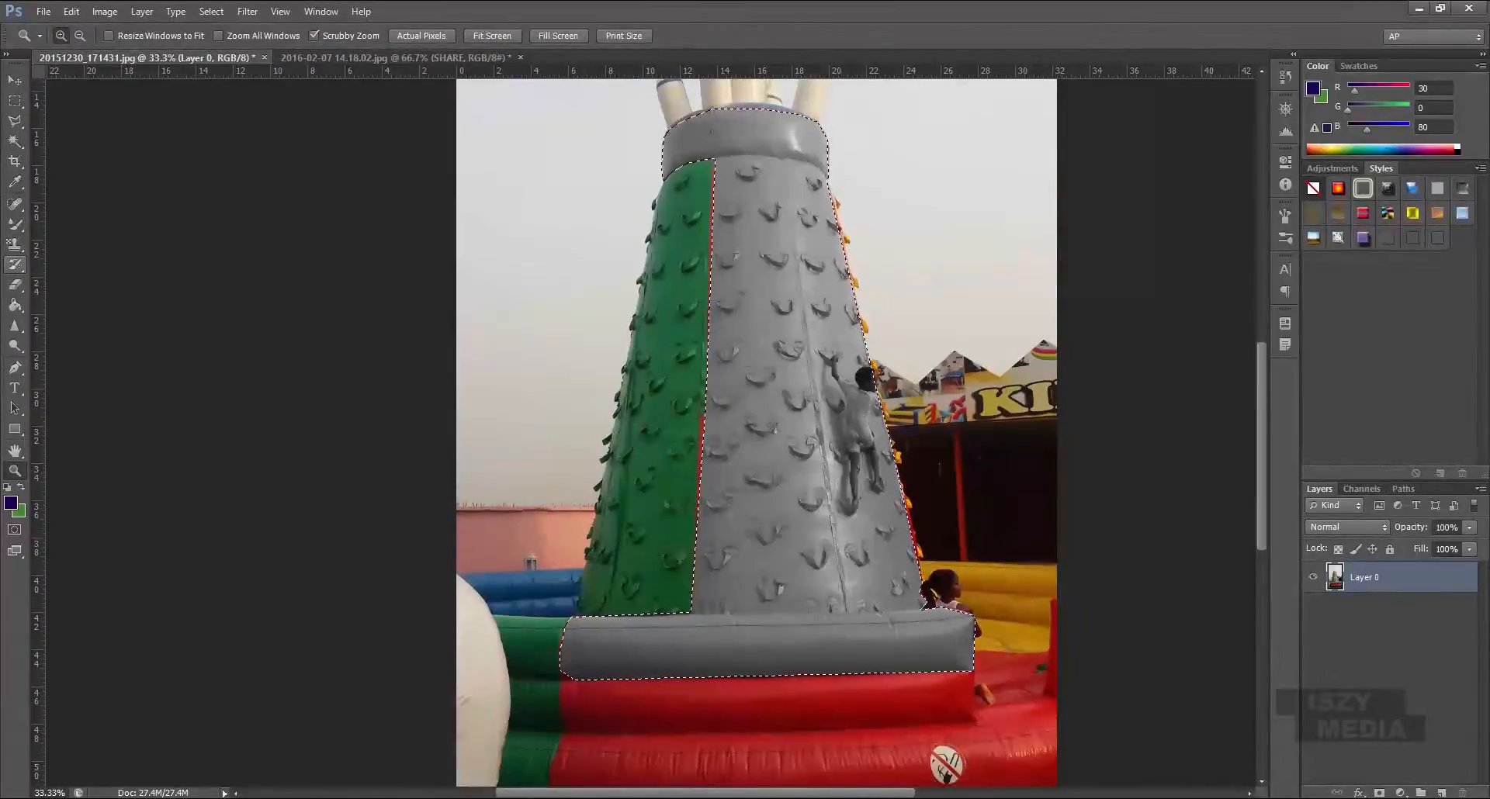
left_click(15, 264)
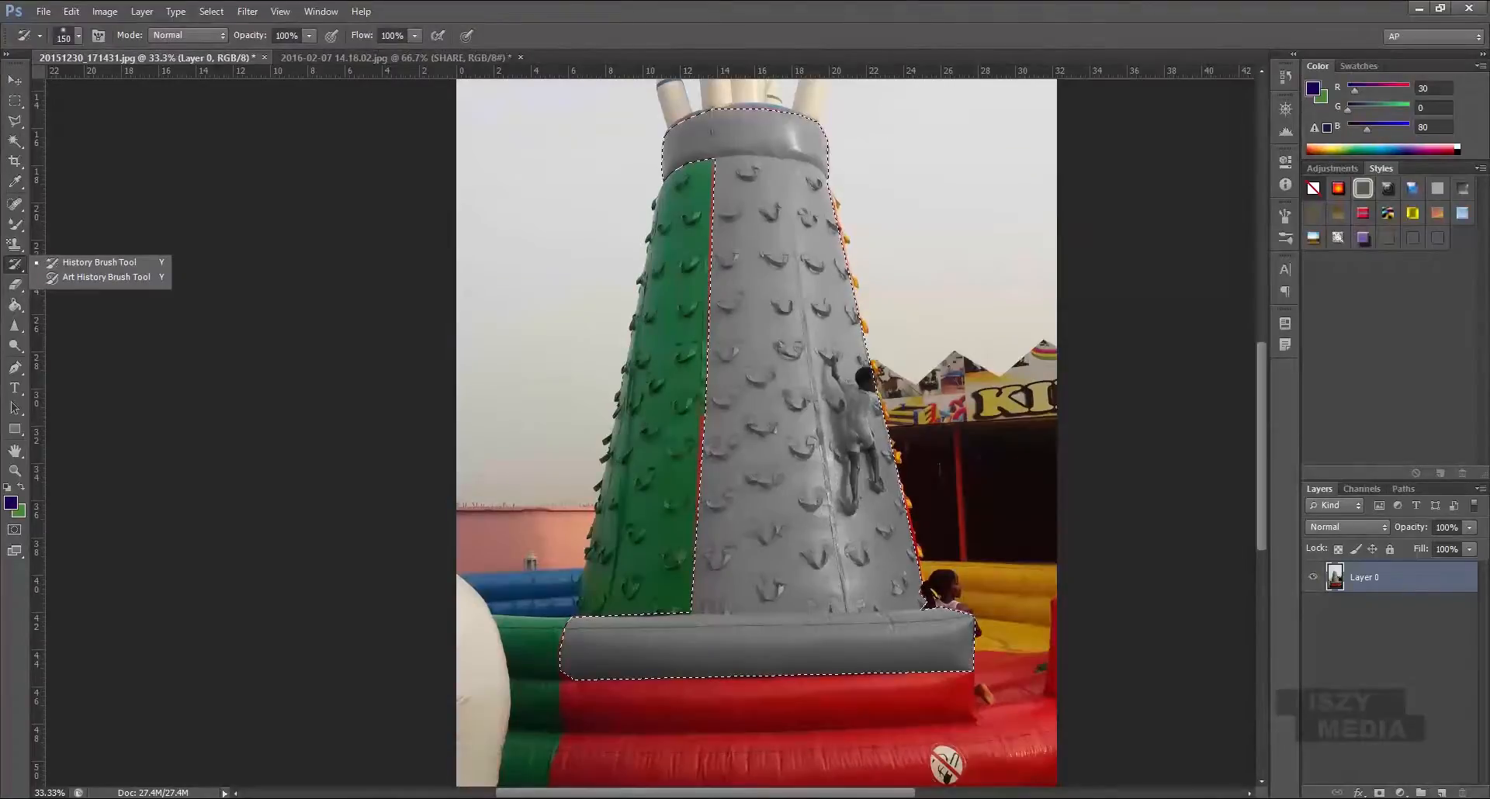
left_click(99, 262)
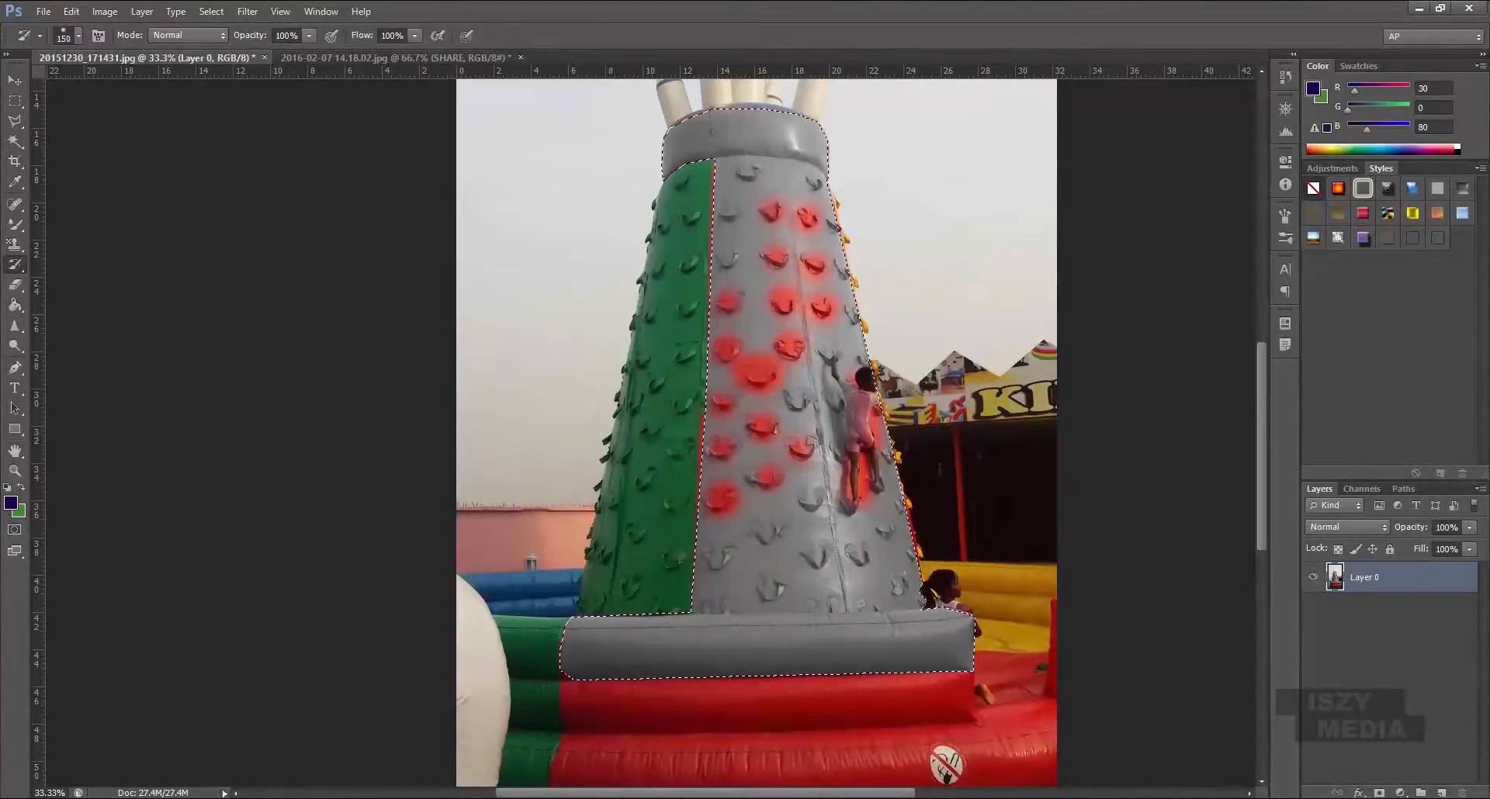
Switch to the Coke label photo and paint over every letter of the large name with the Art History Brush
left_click(396, 57)
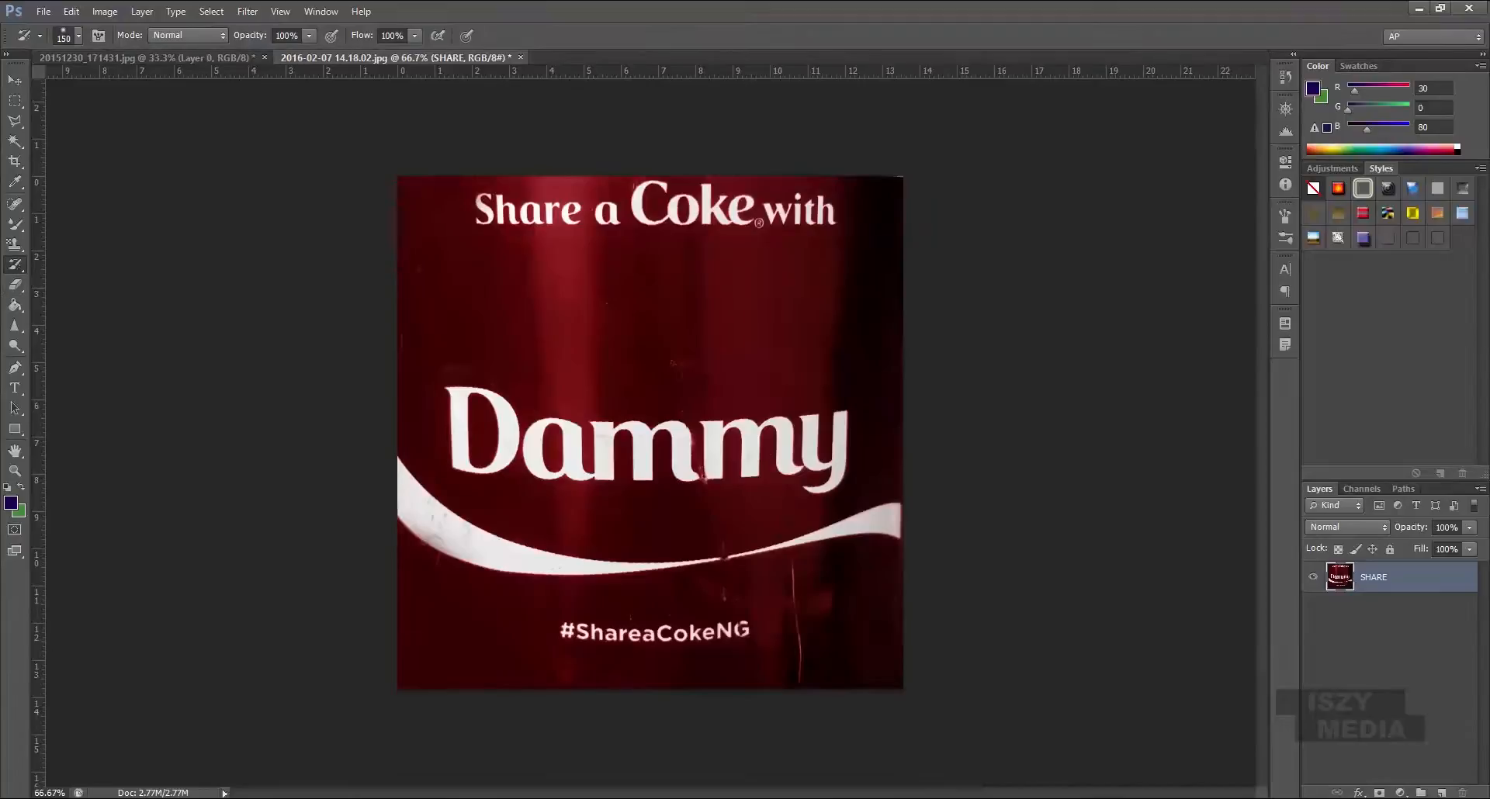
right_click(15, 265)
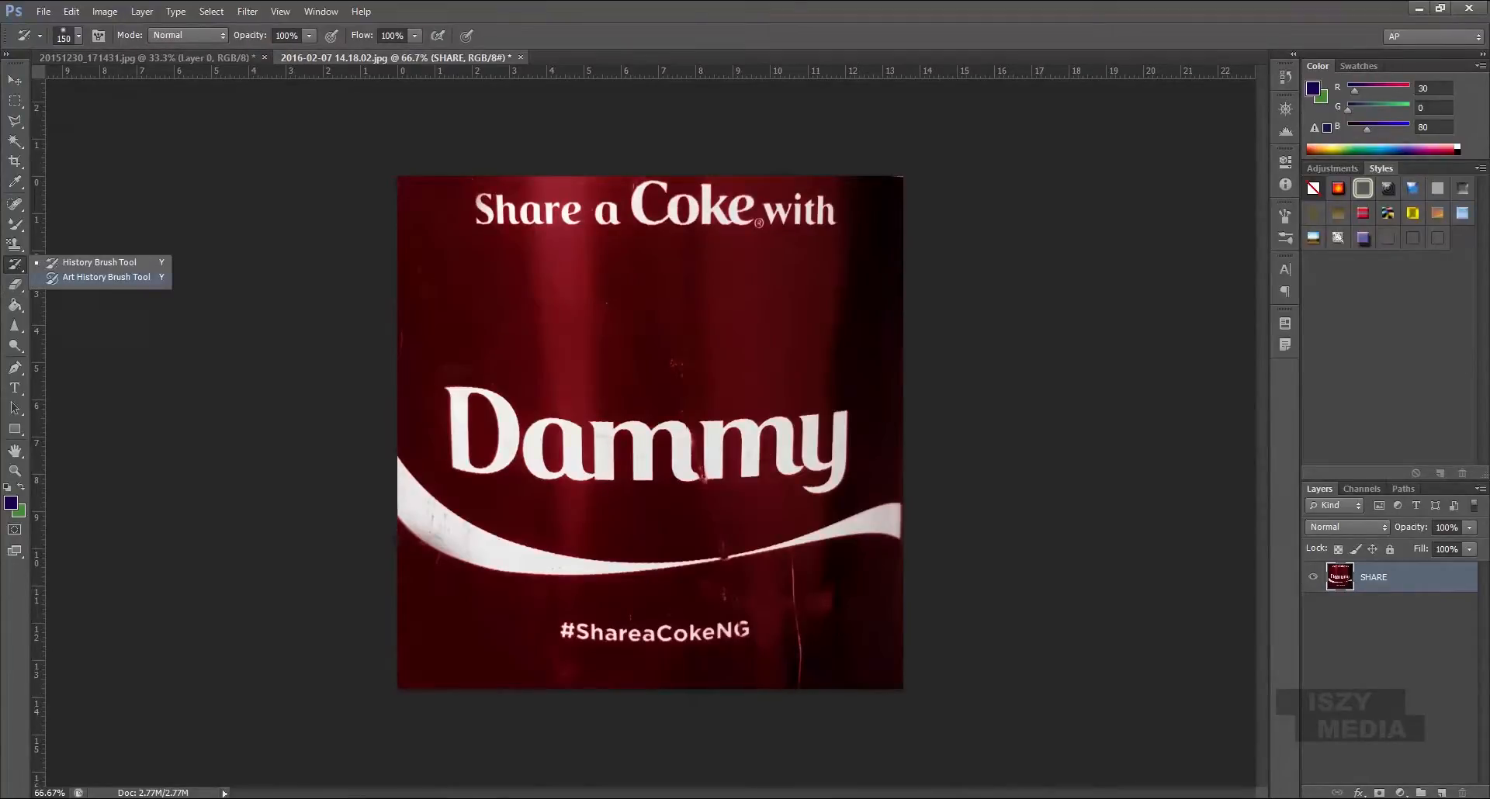
left_click(106, 277)
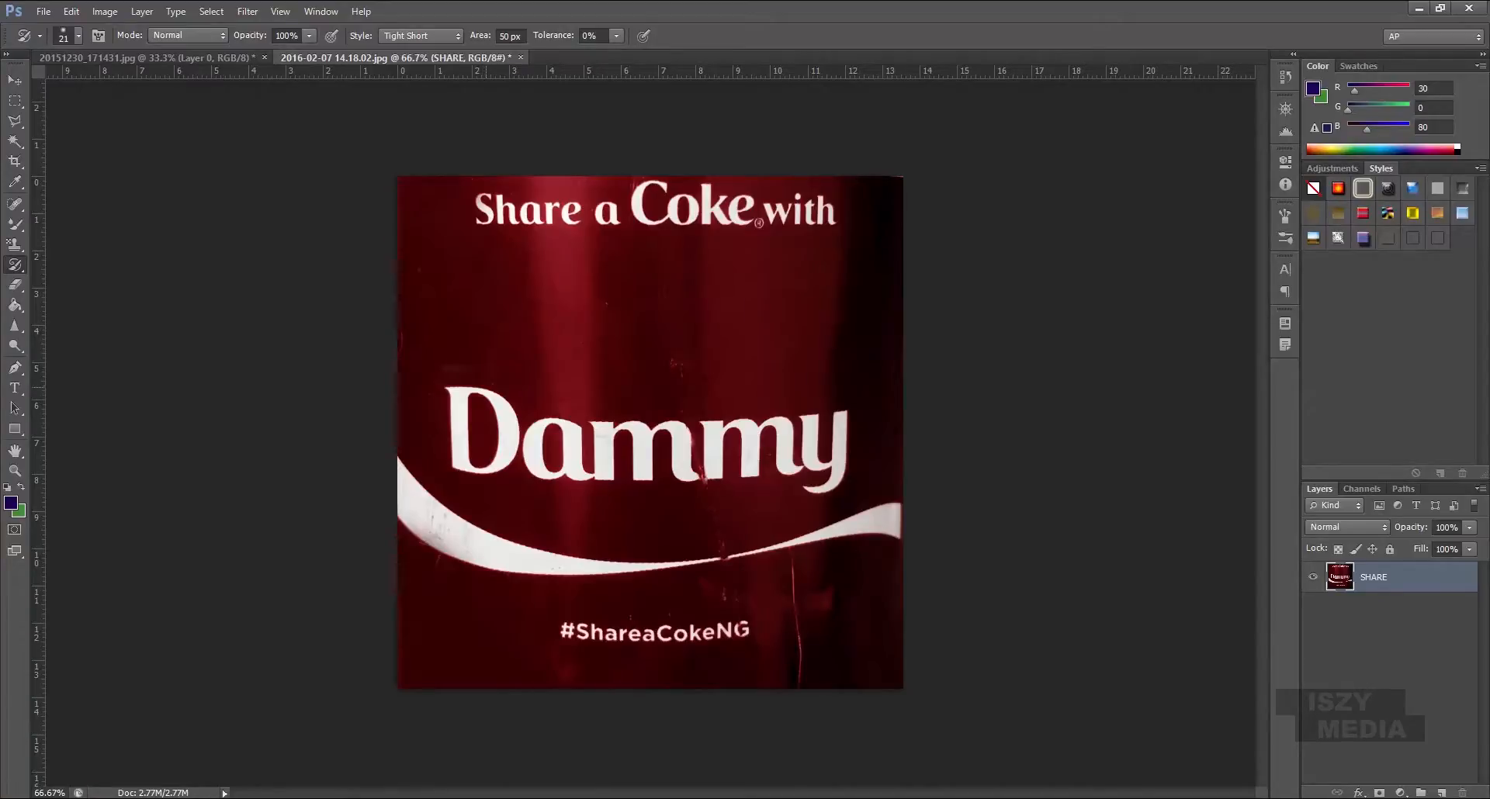
mouse_move(501, 391)
left_mouse_down()
mouse_move(450, 408)
mouse_move(465, 466)
mouse_move(500, 458)
mouse_move(518, 431)
mouse_move(516, 400)
mouse_move(492, 395)
left_mouse_up()
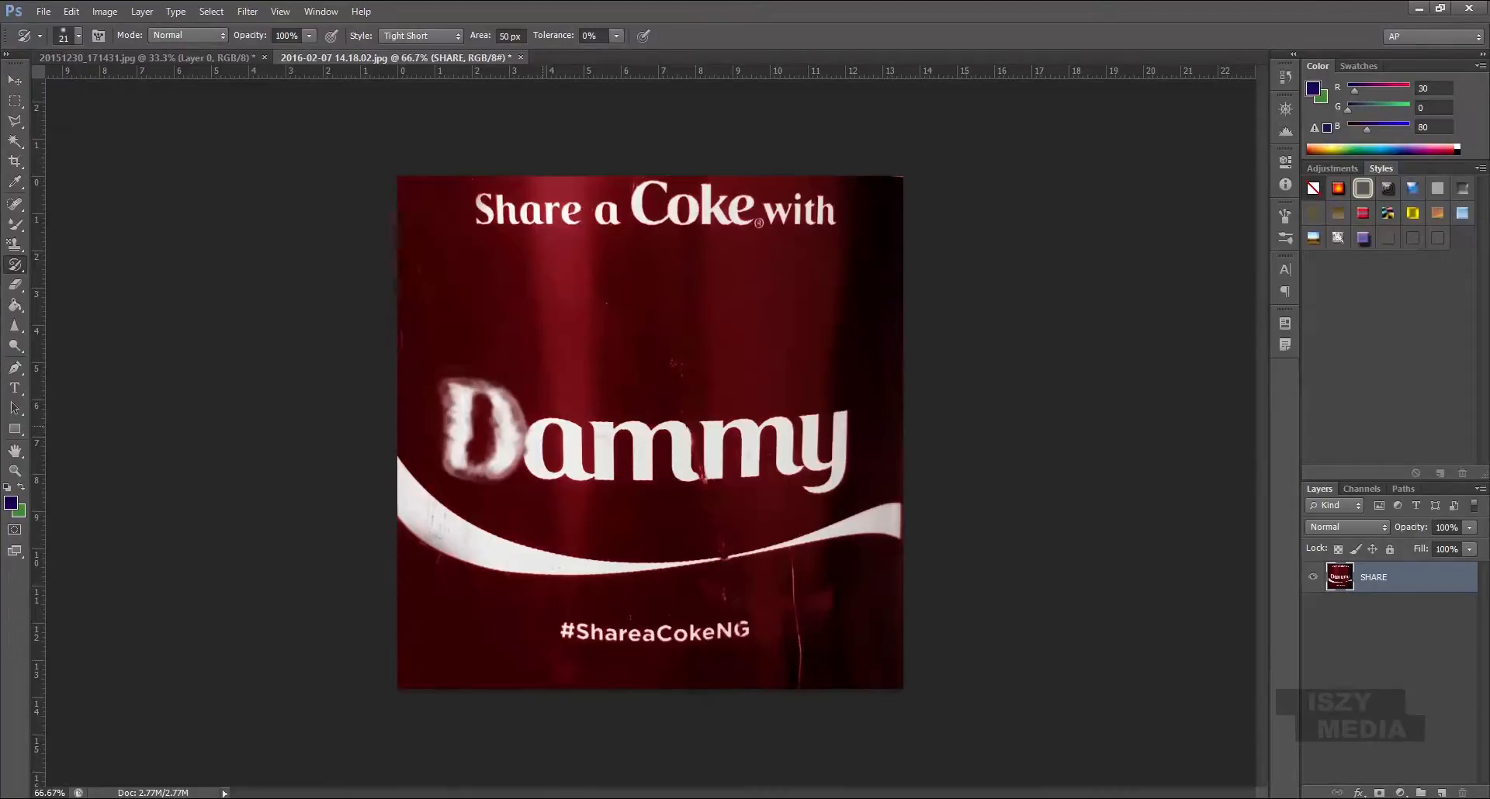
mouse_move(551, 419)
left_mouse_down()
mouse_move(524, 458)
mouse_move(535, 477)
mouse_move(589, 474)
mouse_move(562, 442)
mouse_move(578, 427)
mouse_move(554, 419)
left_mouse_up()
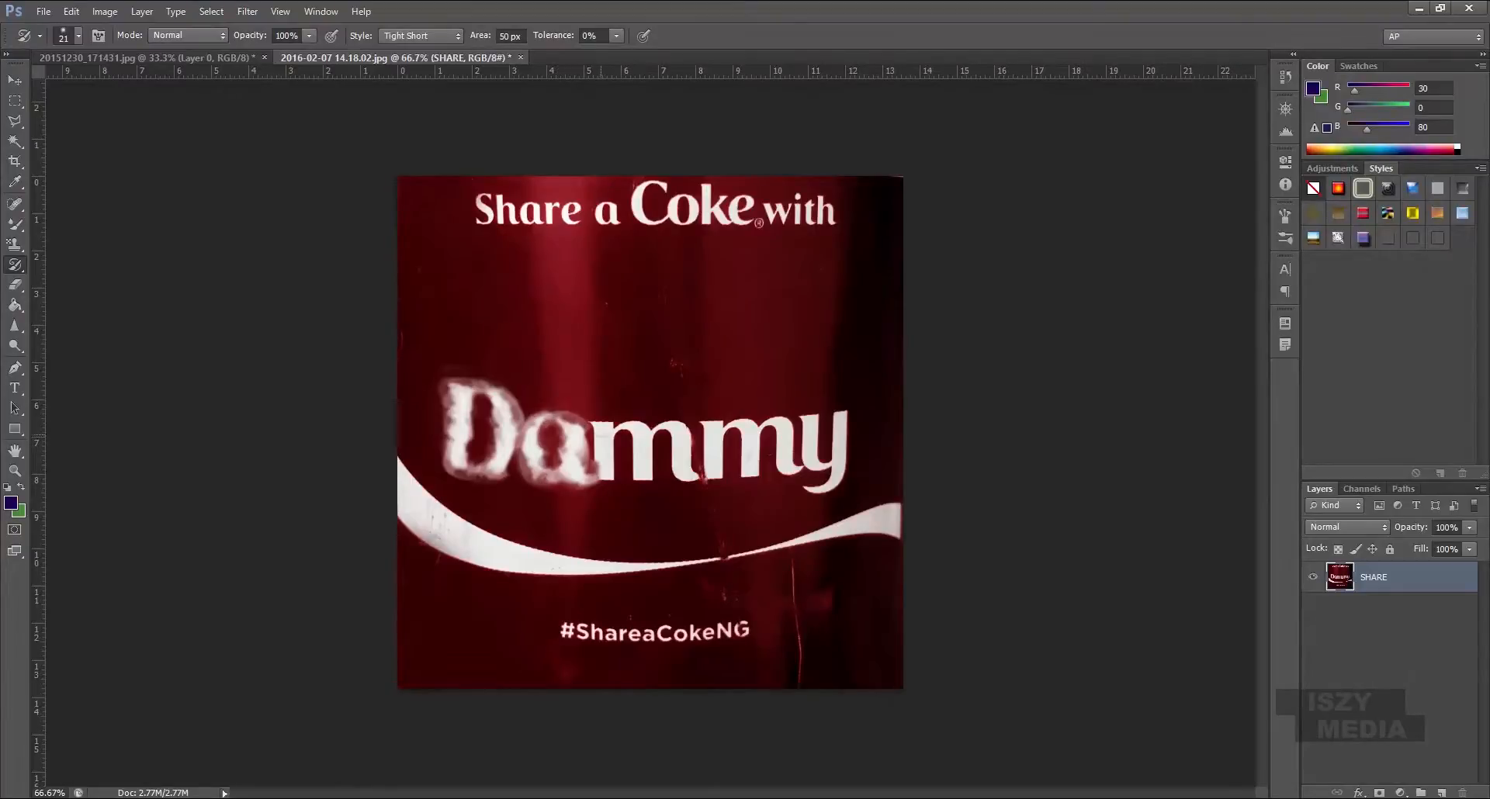
mouse_move(555, 419)
left_mouse_down()
mouse_move(613, 434)
mouse_move(597, 473)
mouse_move(613, 478)
mouse_move(624, 423)
mouse_move(652, 442)
mouse_move(640, 481)
mouse_move(702, 465)
mouse_move(675, 485)
mouse_move(710, 481)
mouse_move(756, 419)
mouse_move(748, 481)
mouse_move(774, 425)
mouse_move(789, 463)
mouse_move(798, 419)
mouse_move(822, 474)
mouse_move(838, 419)
left_mouse_up()
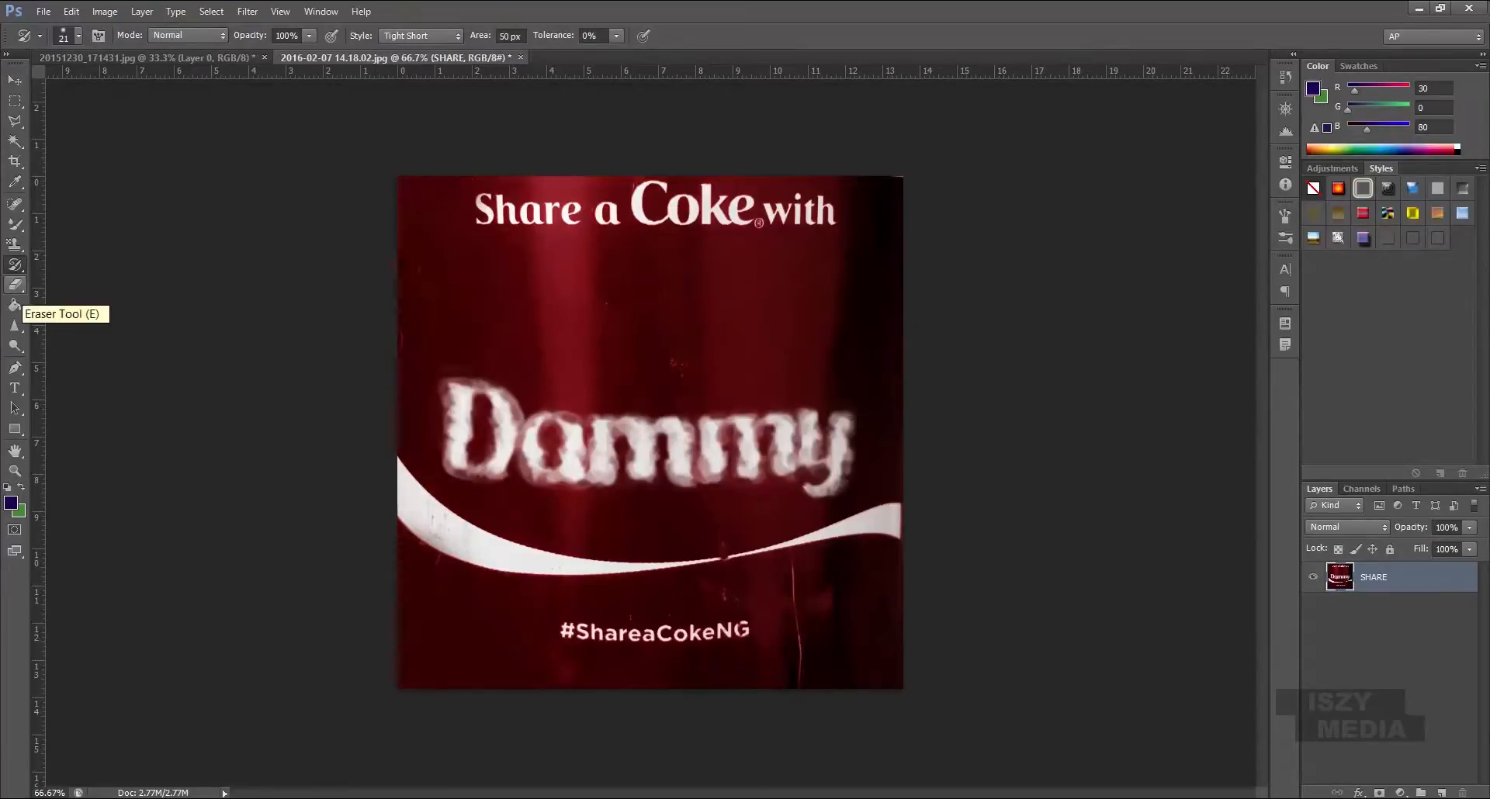
Erase the greyish lower-left part of the white swoosh on the SHARE layer with the Magic Eraser
left_click(15, 285)
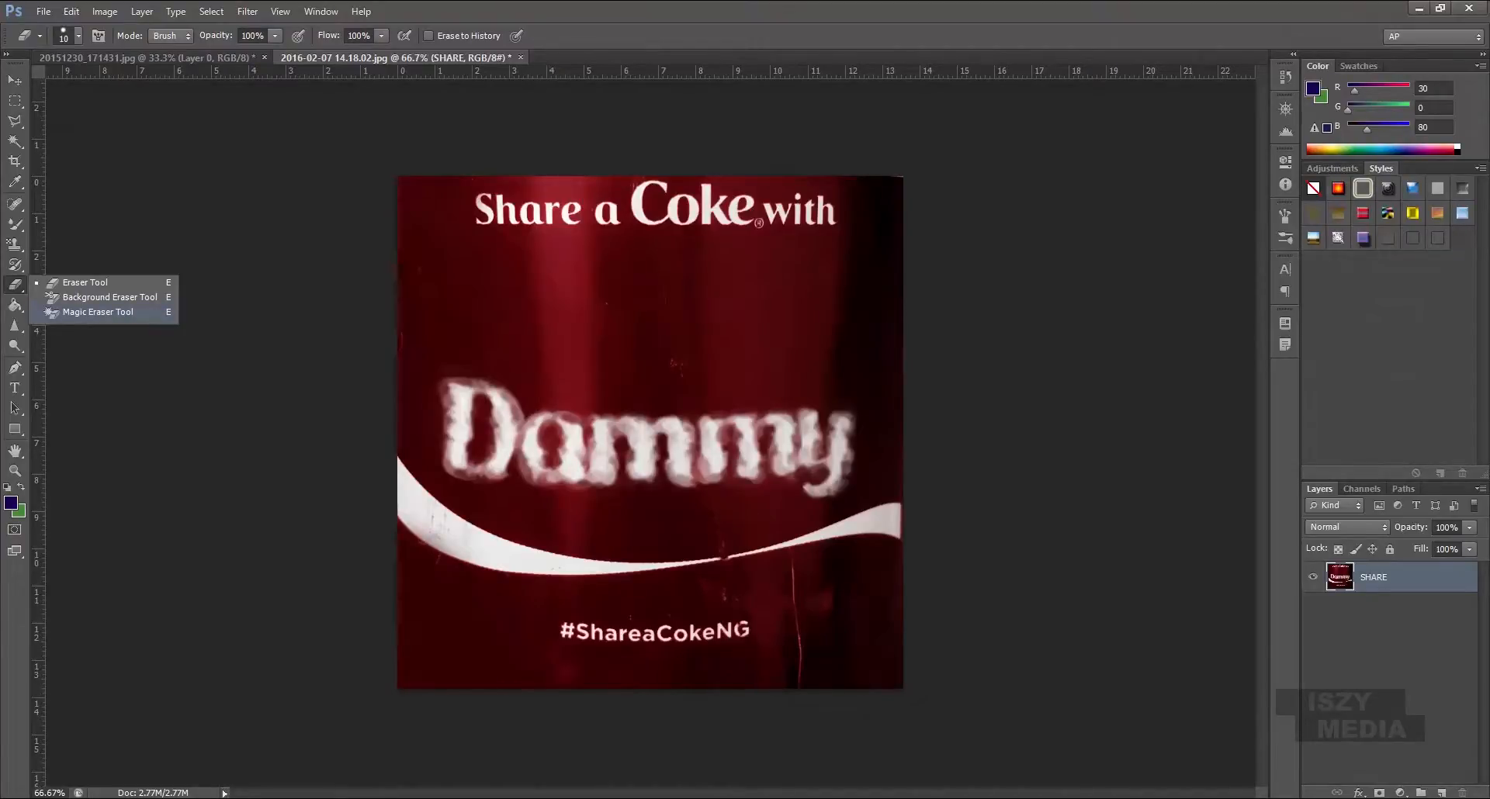
left_click(98, 312)
left_click(435, 537)
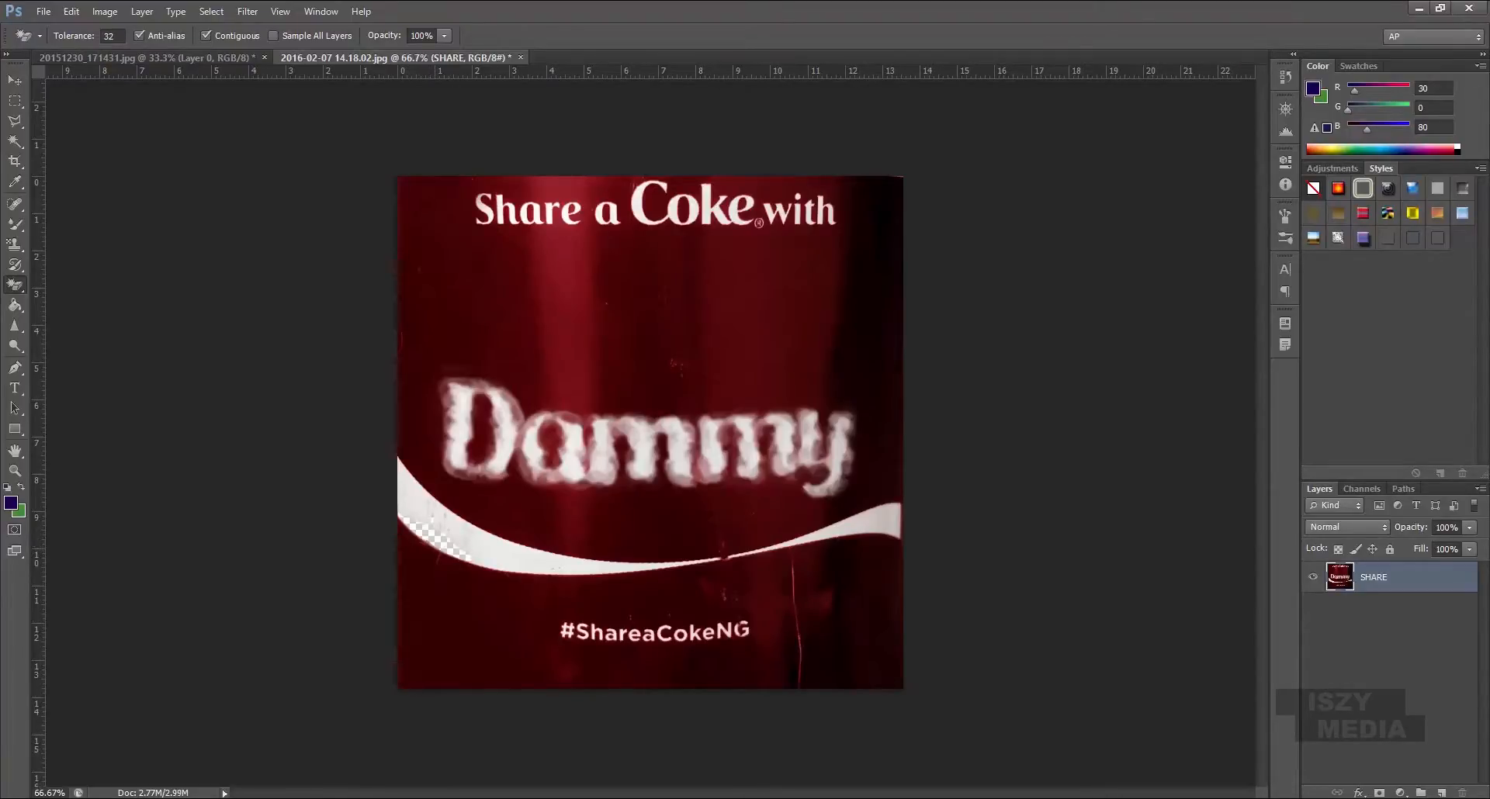
Add a new layer beneath SHARE and fill it with the dark blue foreground colour using the Paint Bucket
left_click(1441, 792)
left_click_drag(1373, 577, 1374, 624)
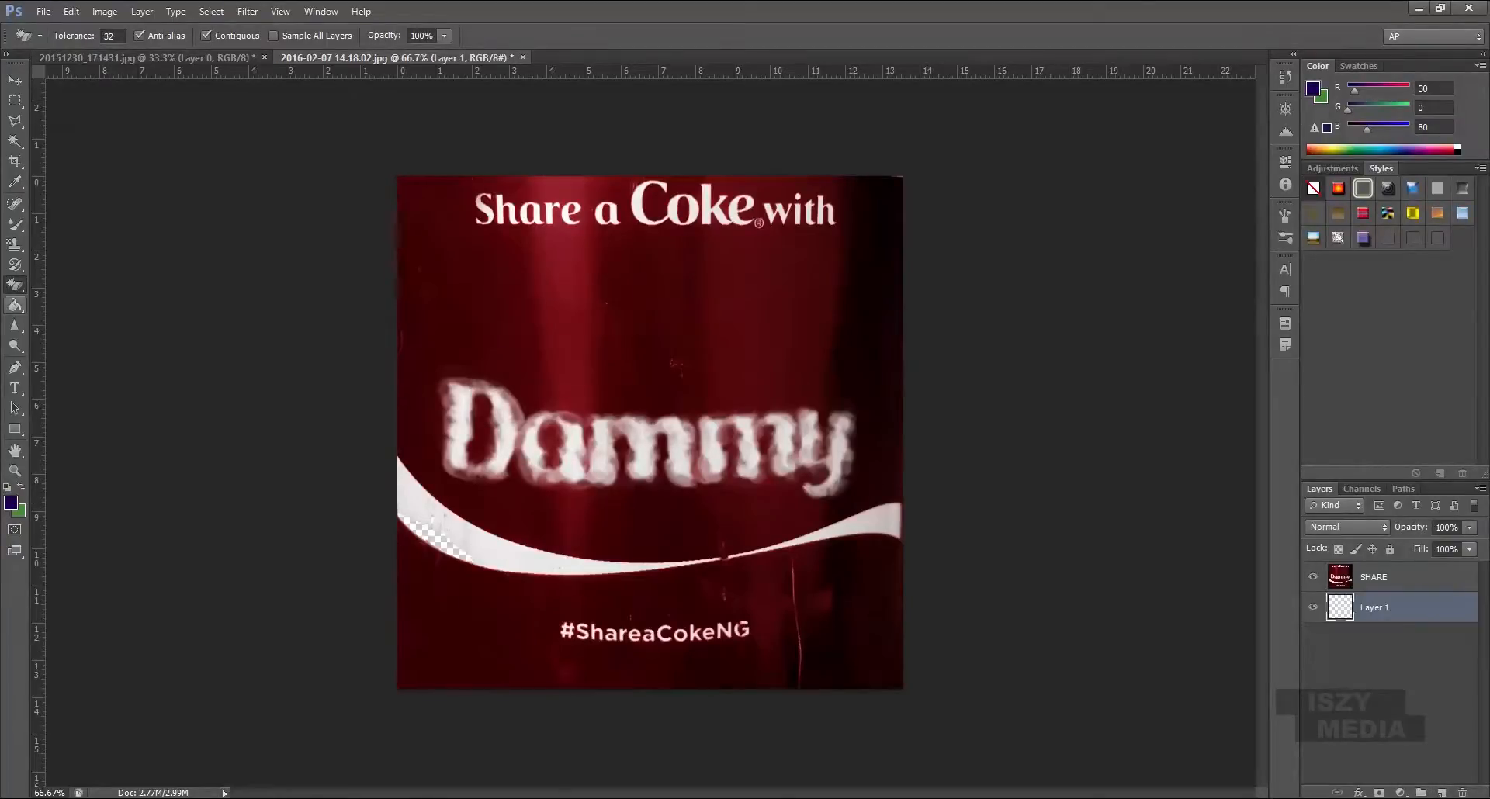
left_click(15, 305)
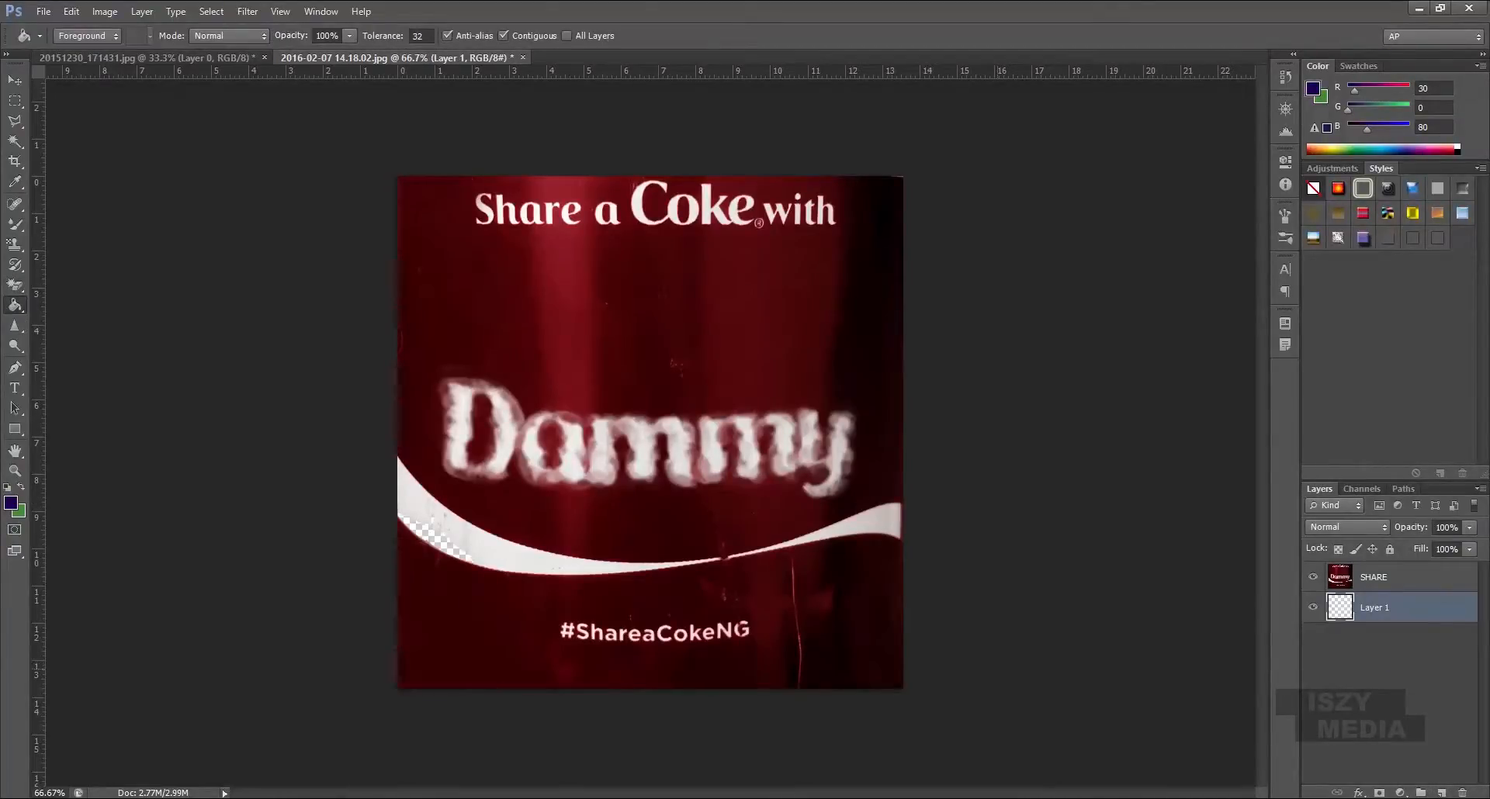
left_click(434, 540)
Hide the SHARE layer to view the filled layer beneath it, and show it again
key("v")
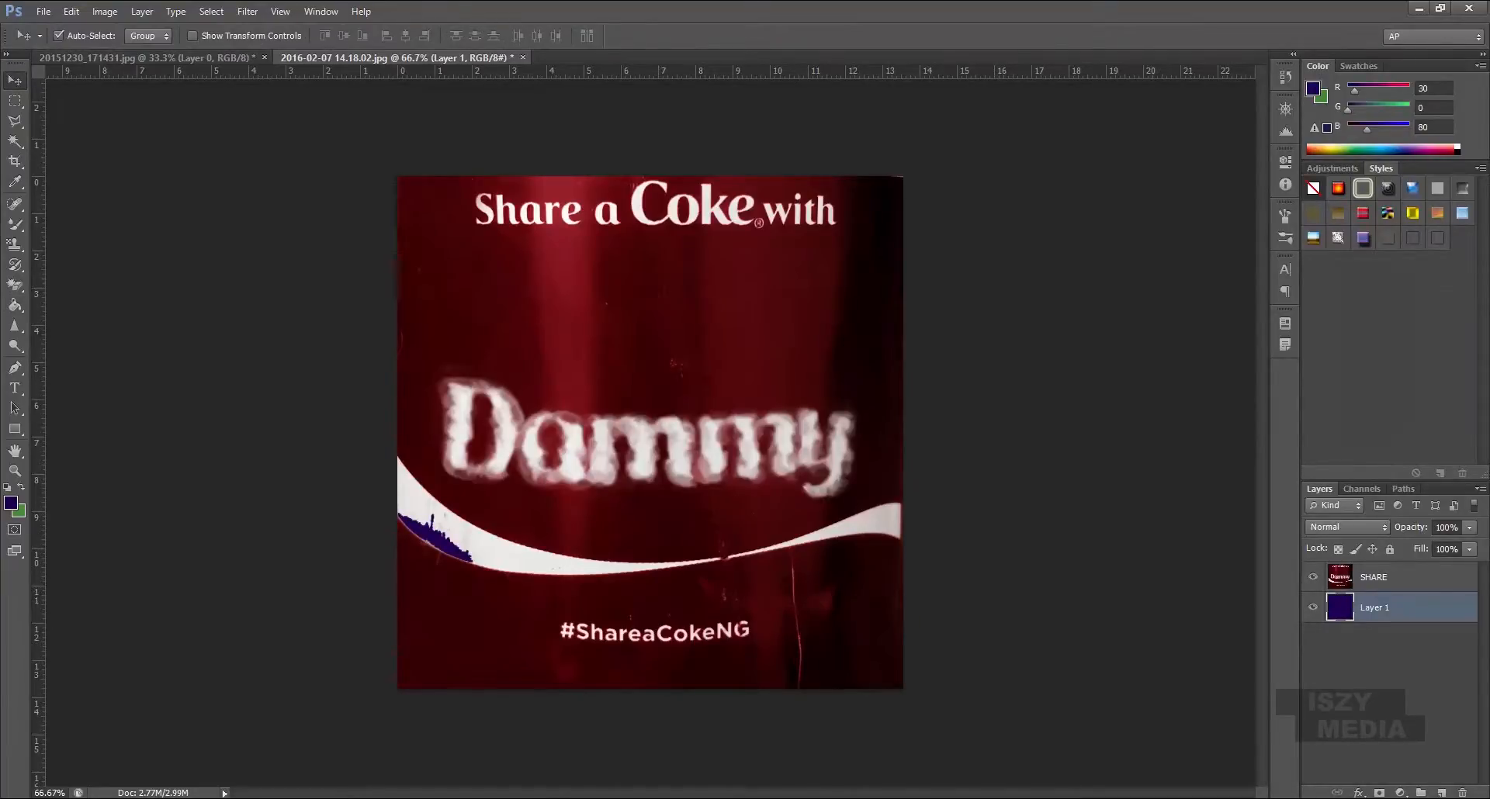
left_click(1313, 576)
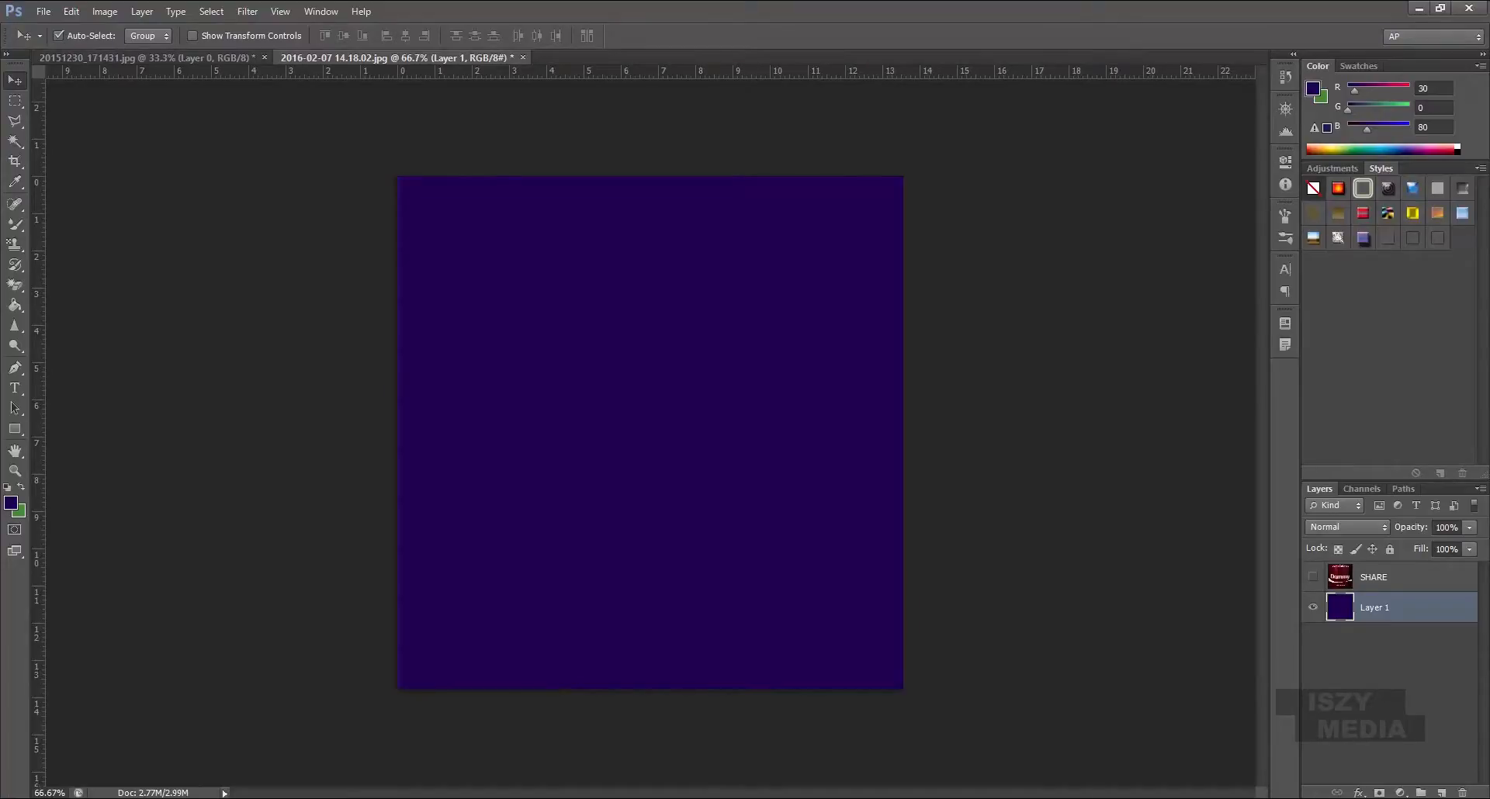
left_click(1313, 576)
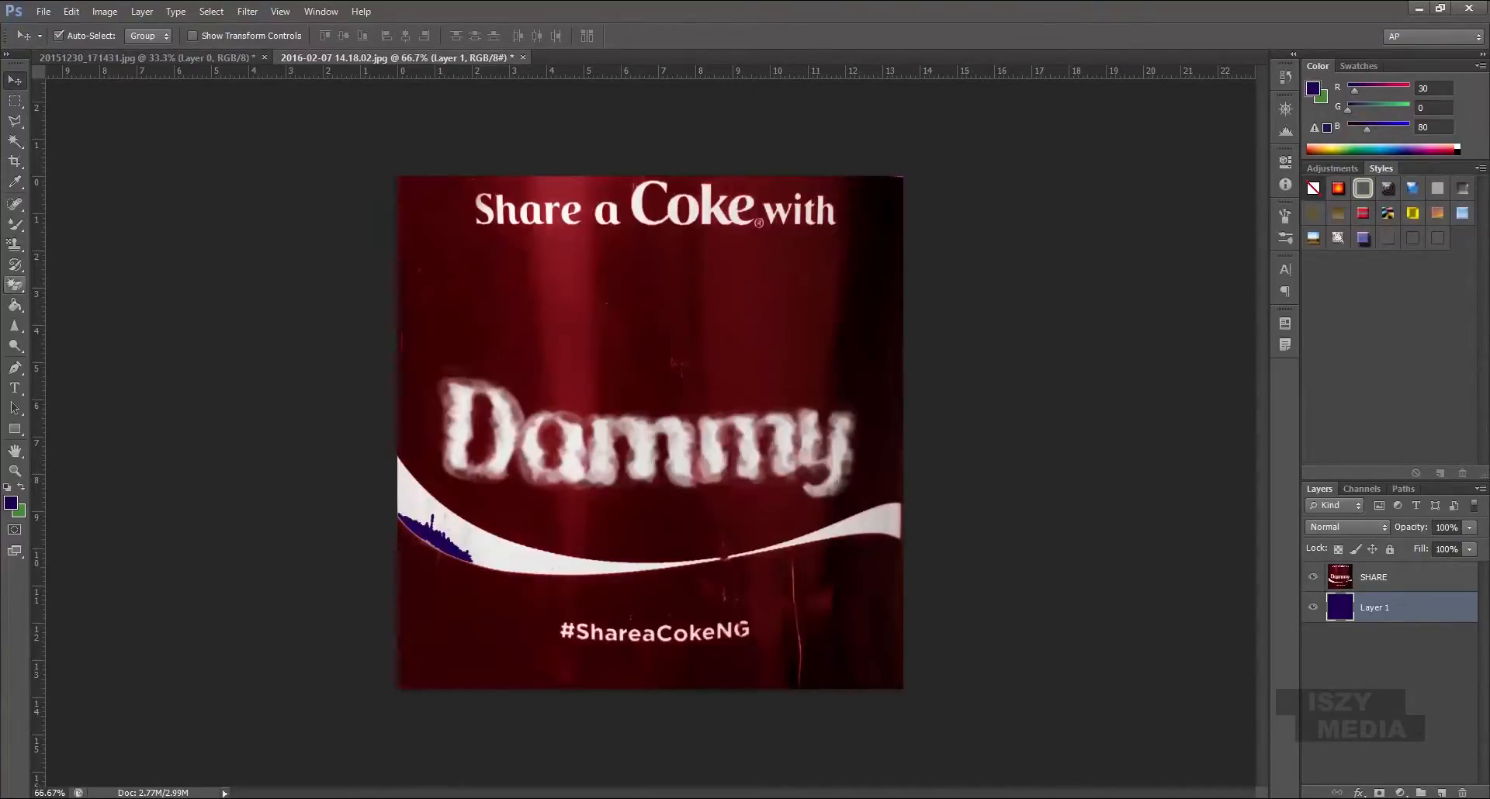
Clear the dark blue fill from Layer 1 with the Magic Eraser
key("e")
left_click(15, 285)
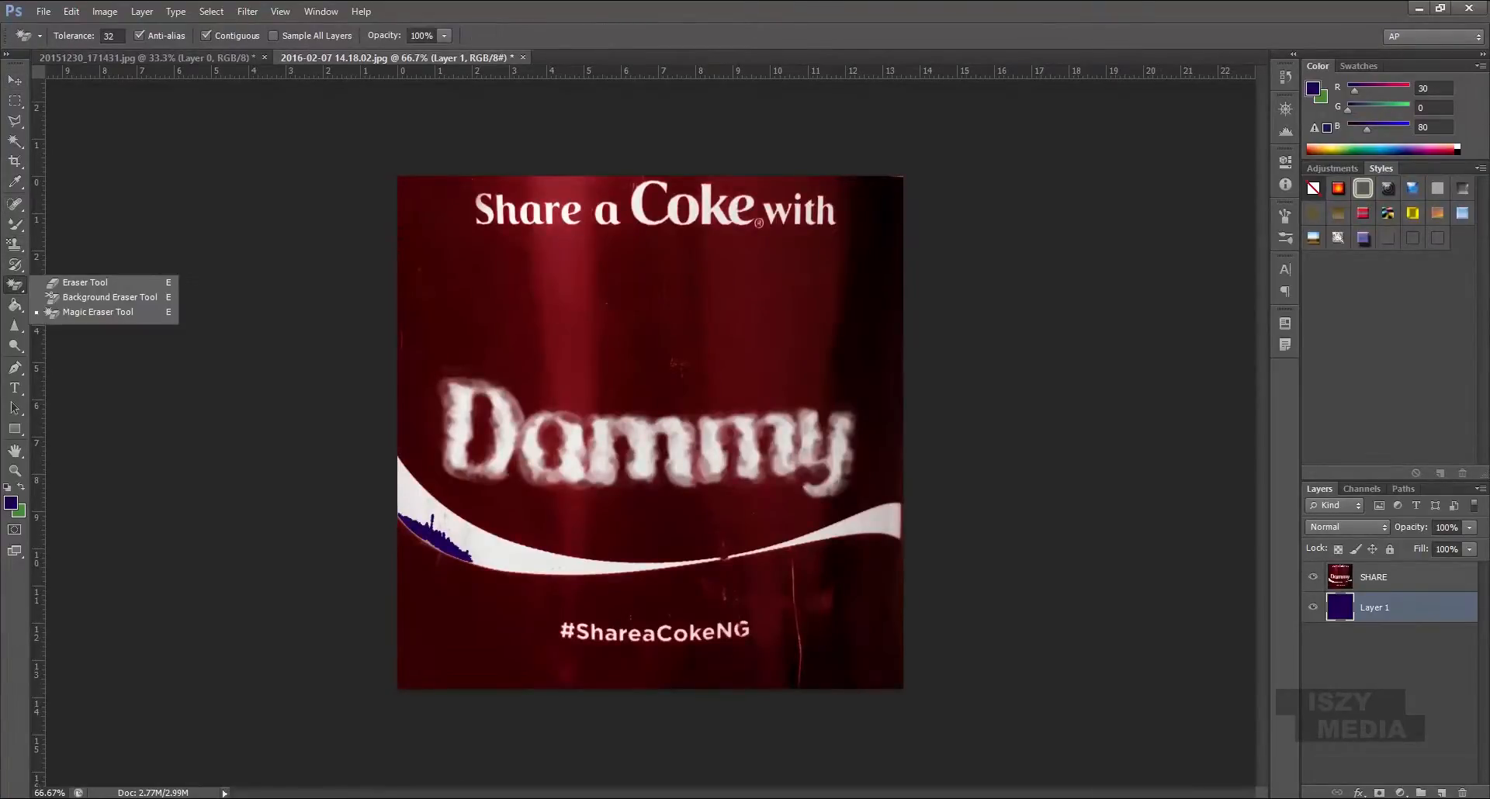
left_click(98, 312)
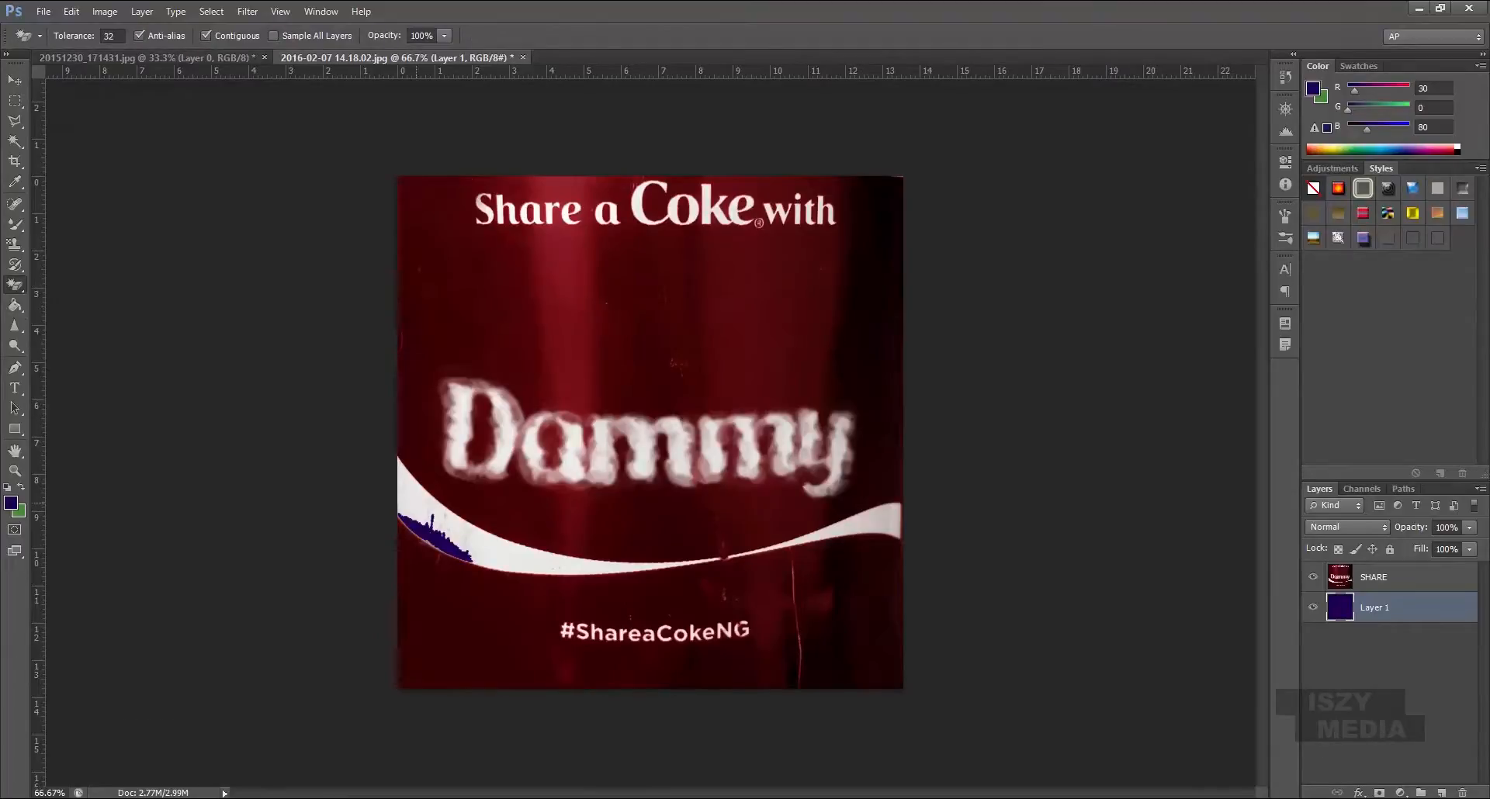
left_click(431, 535)
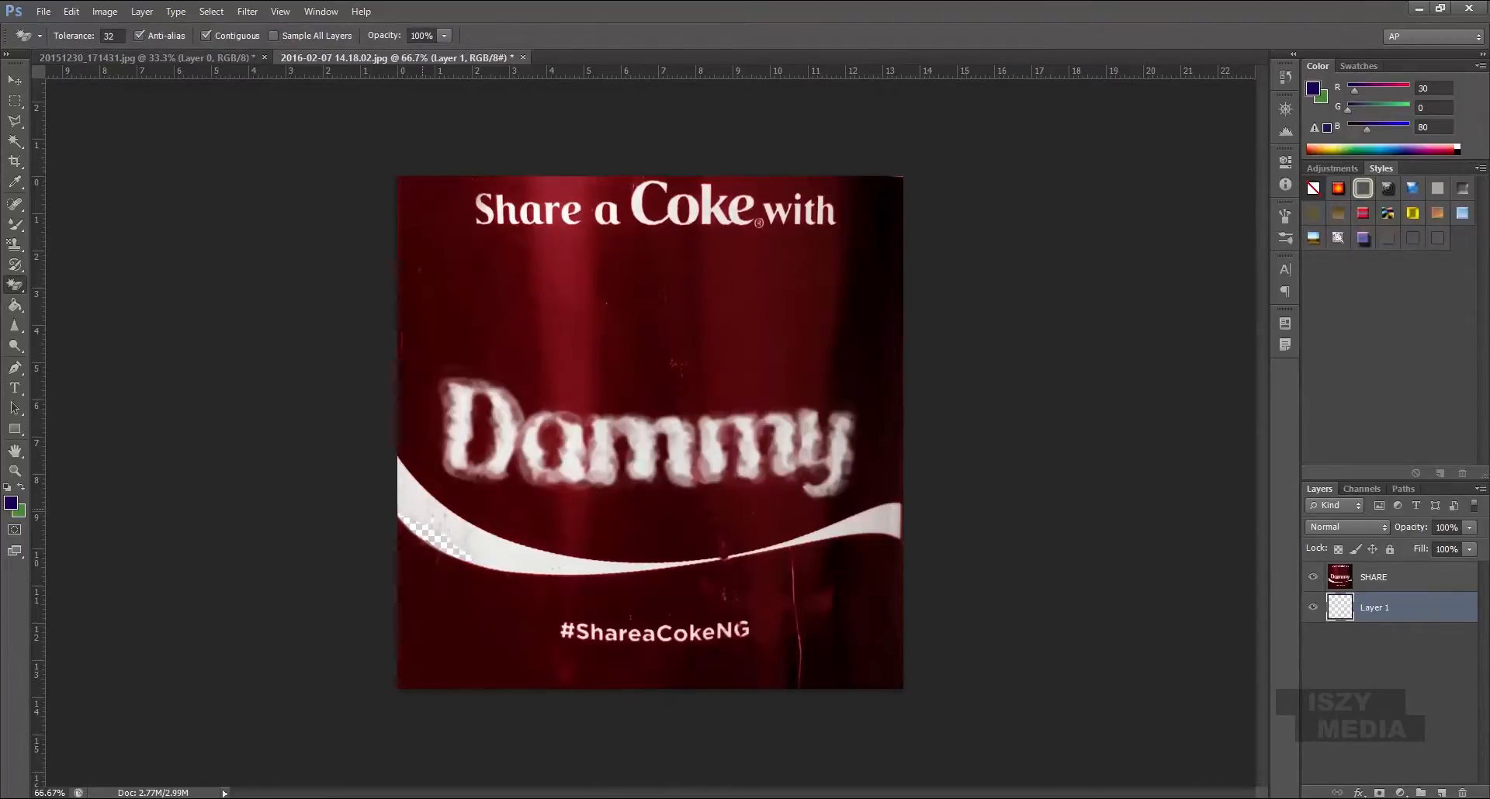
Undo the clearing of Layer 1 and remove the white swoosh's left and right parts on the SHARE layer with the Magic Eraser
key("ctrl+z")
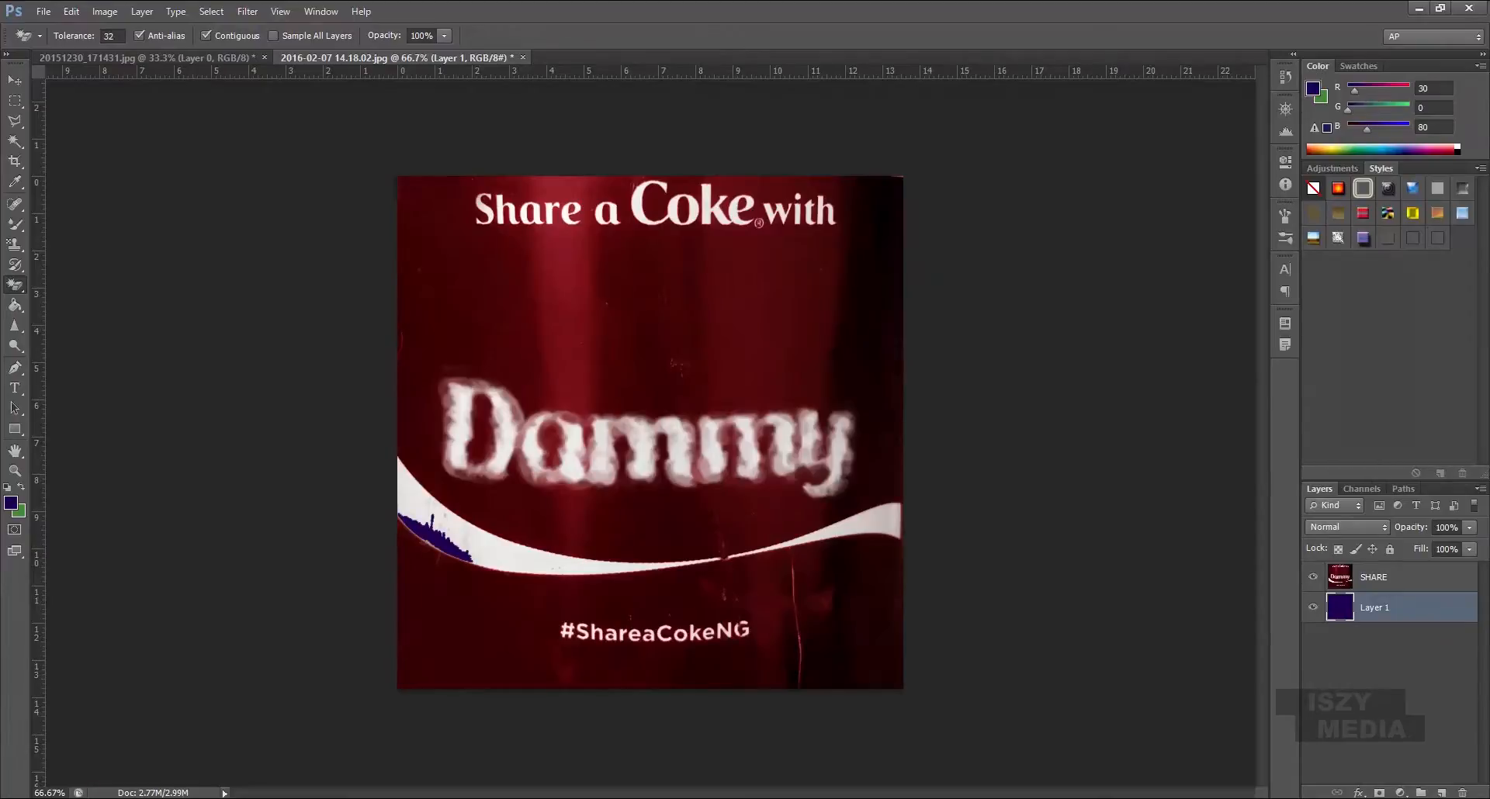
left_click(1389, 577)
left_click(496, 552)
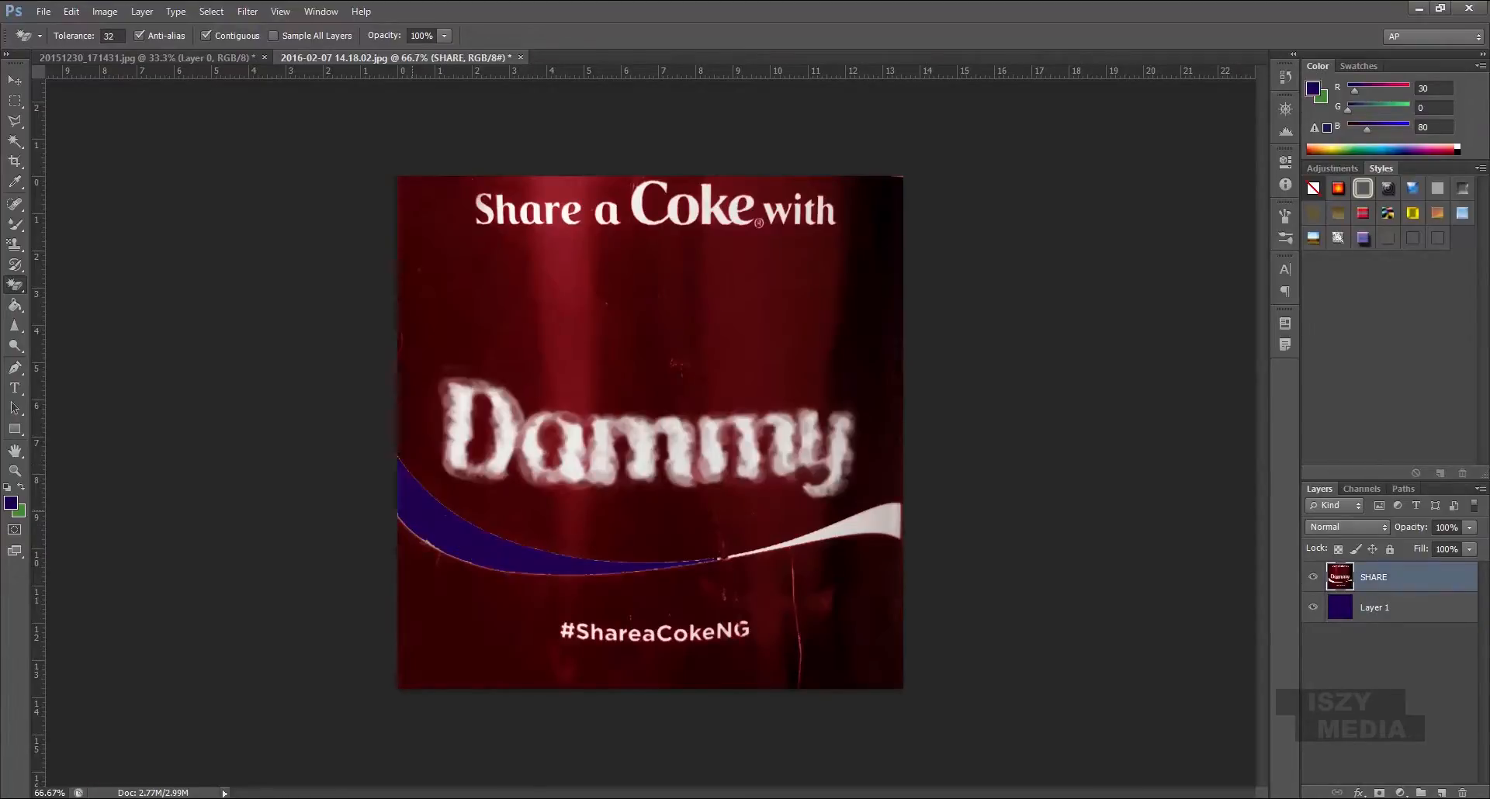
left_click(672, 363)
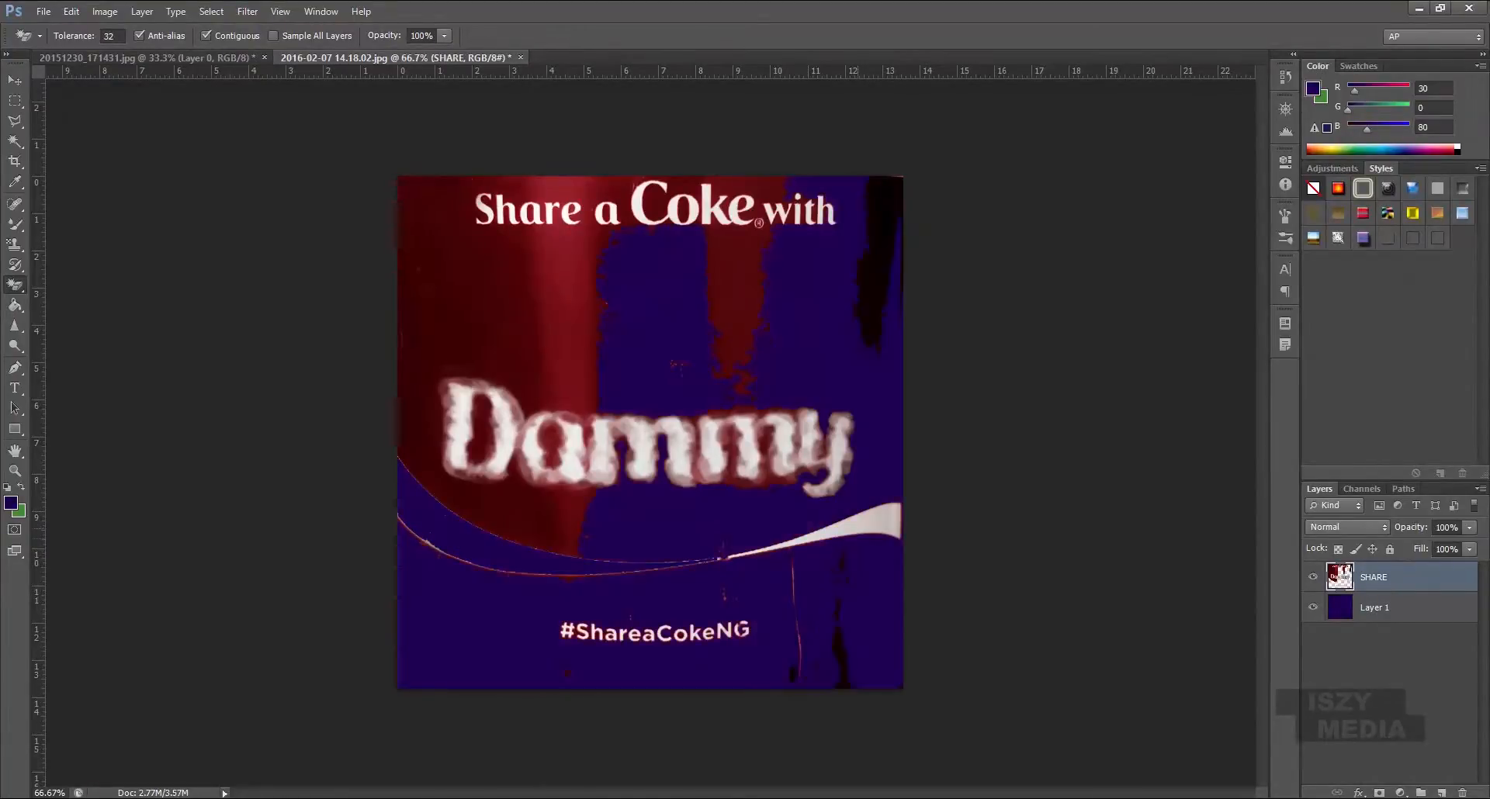
left_click(877, 529)
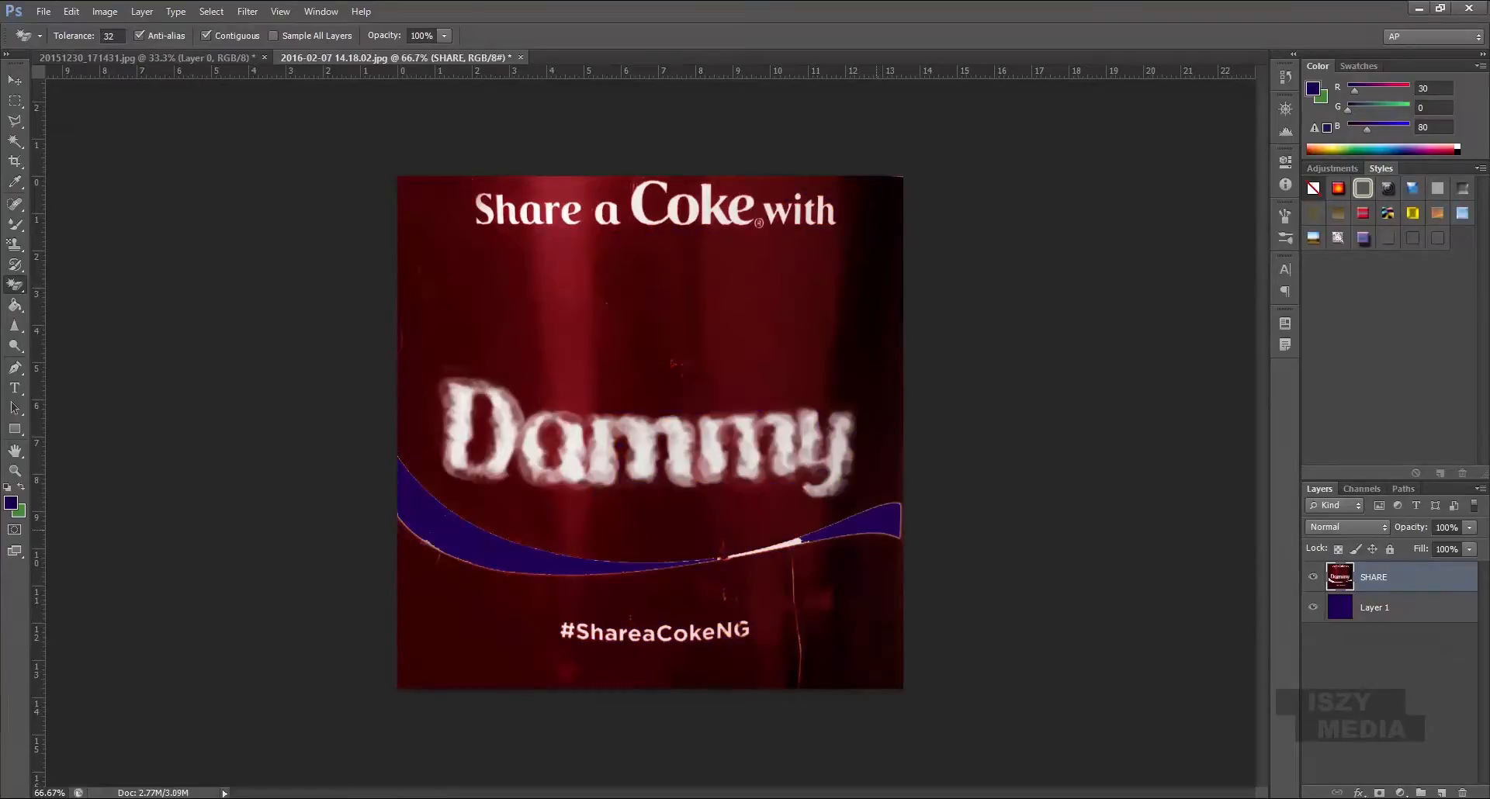
Remove portions of the painted name's middle letters on the SHARE layer with the Magic Eraser
left_click(746, 449)
left_click(713, 448)
left_click(649, 465)
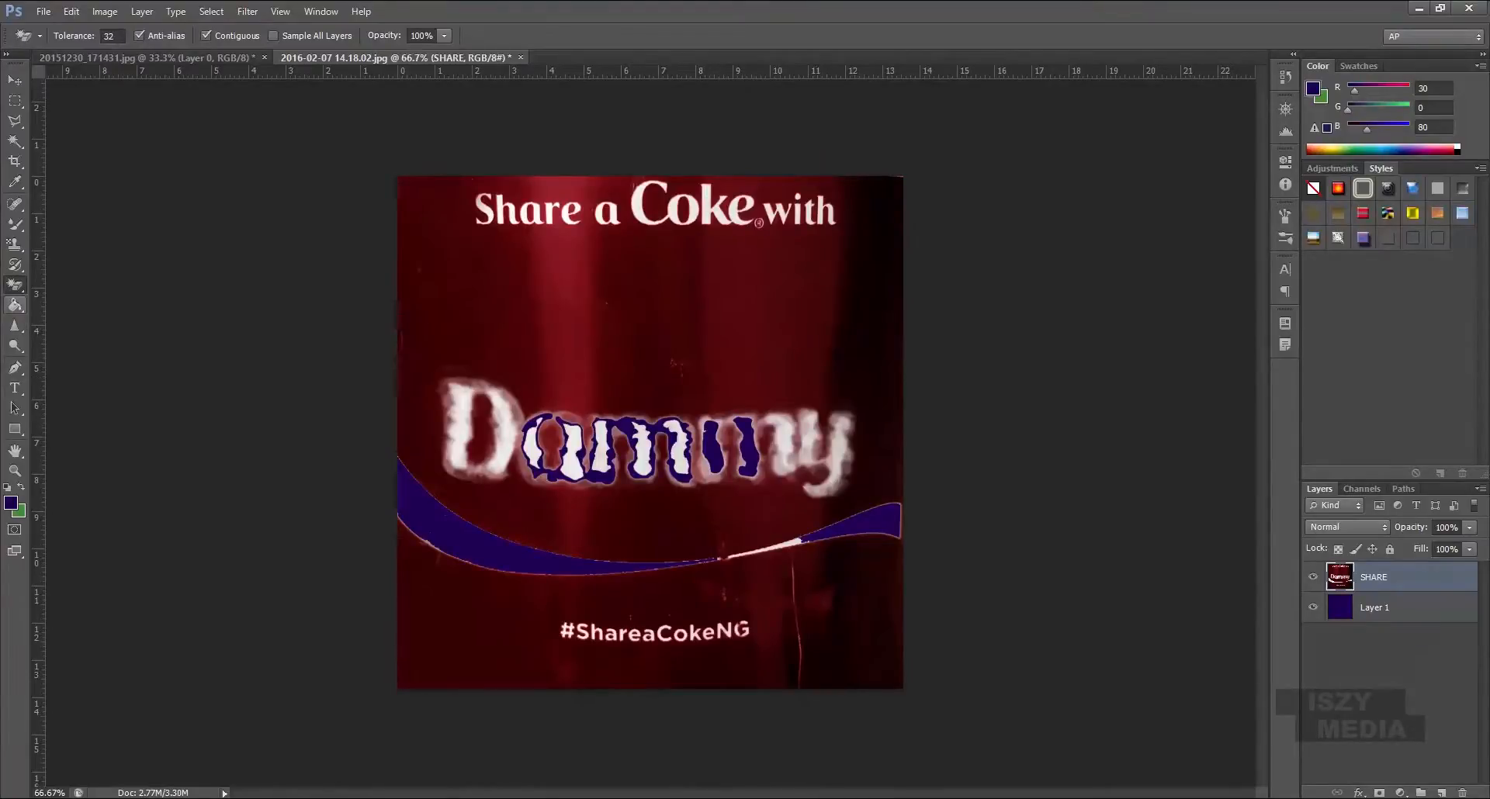
Erase the first letters of the painted name and the red area around them using the Eraser tool with a 200 px brush
left_click(15, 284)
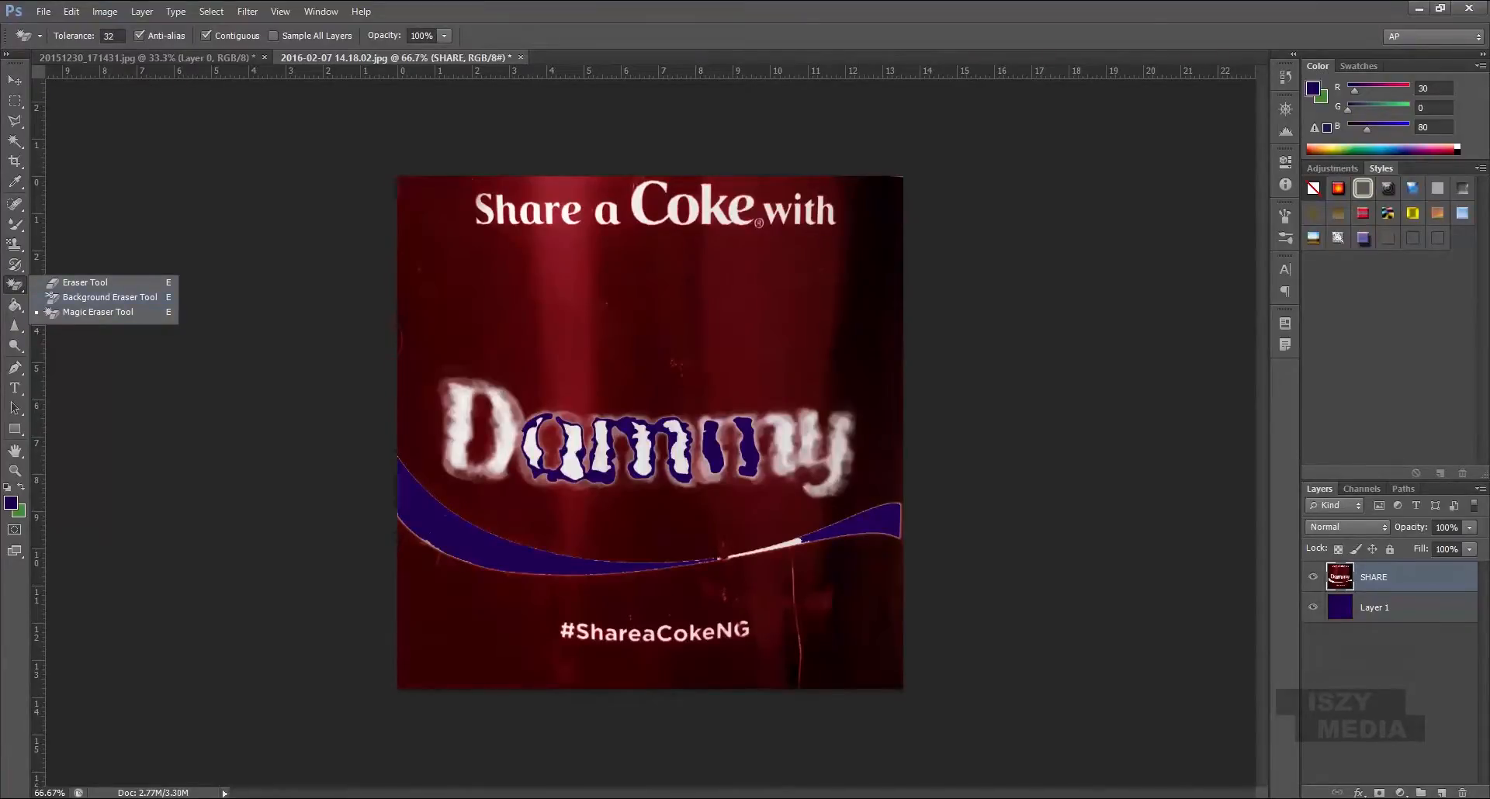
left_click(85, 282)
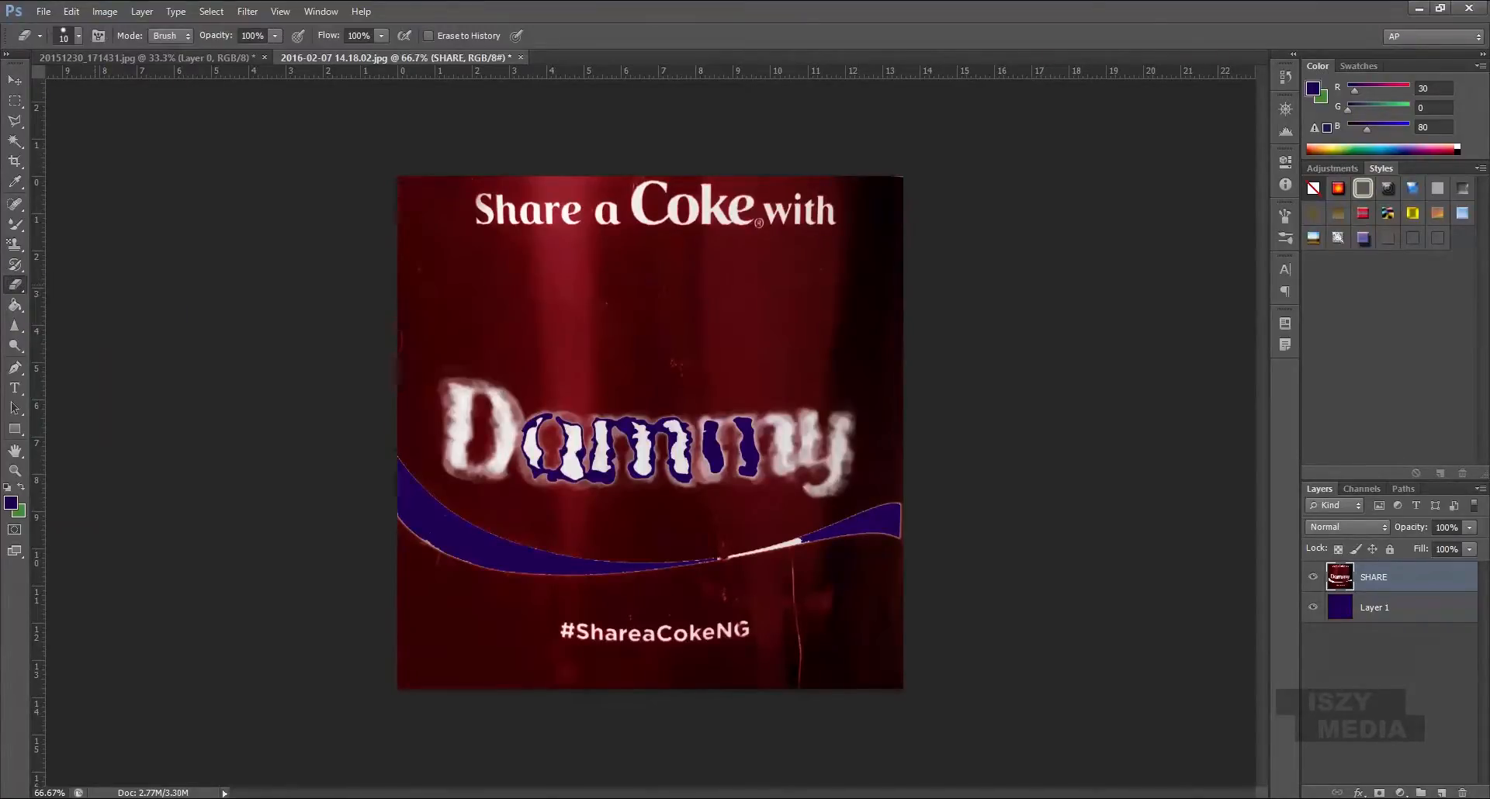
key("bracketright")
key("bracketright")
key("bracketright")
key("bracketright")
key("bracketright")
key("bracketright")
key("bracketright")
key("bracketright")
key("bracketright")
key("bracketright")
mouse_move(481, 434)
left_mouse_down()
mouse_move(457, 395)
mouse_move(590, 364)
mouse_move(675, 450)
mouse_move(721, 434)
left_mouse_up()
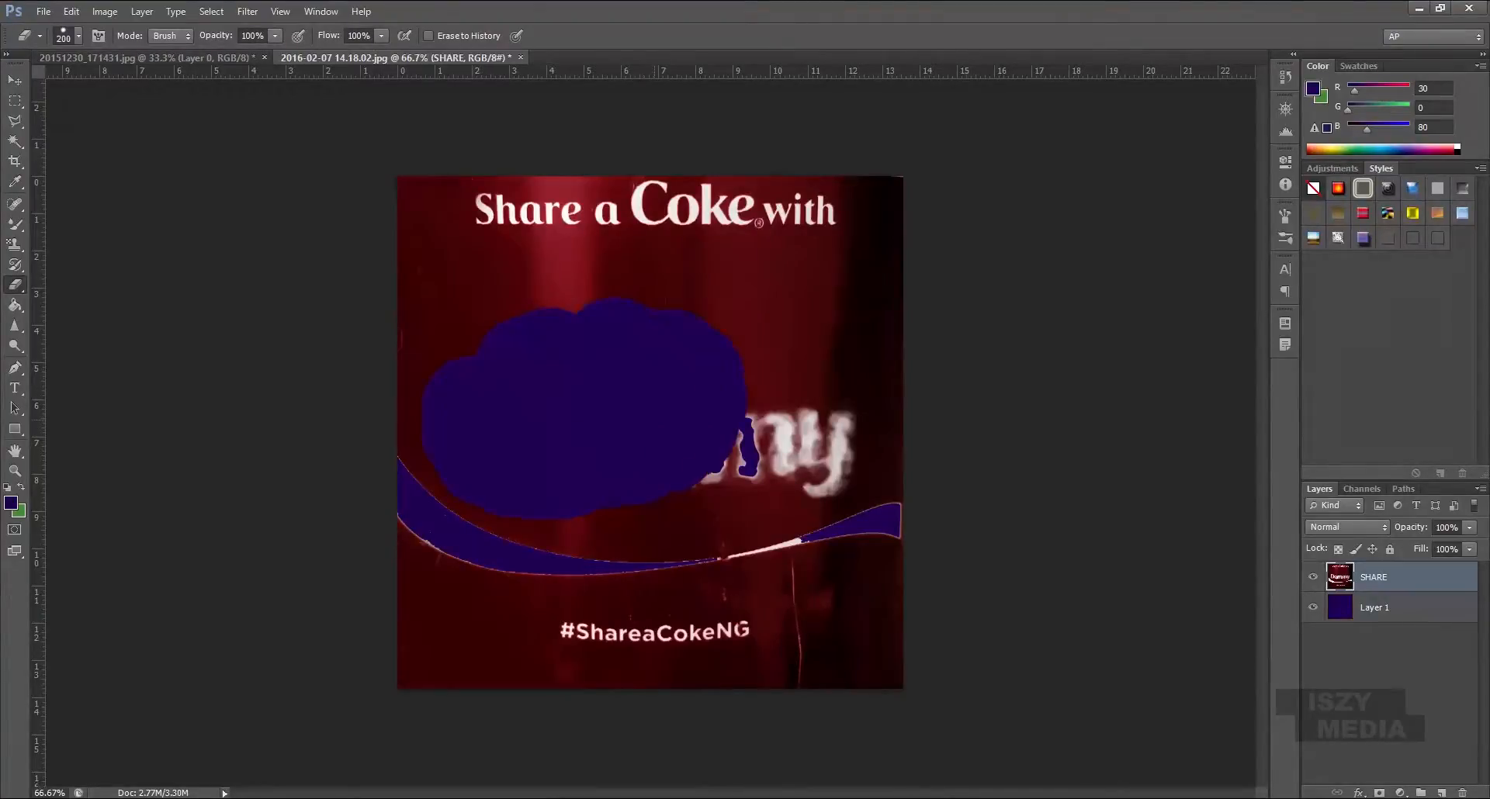
Set the eraser brush to 80 px with 27% hardness and erase a small area just above the cleared patch
right_click(613, 417)
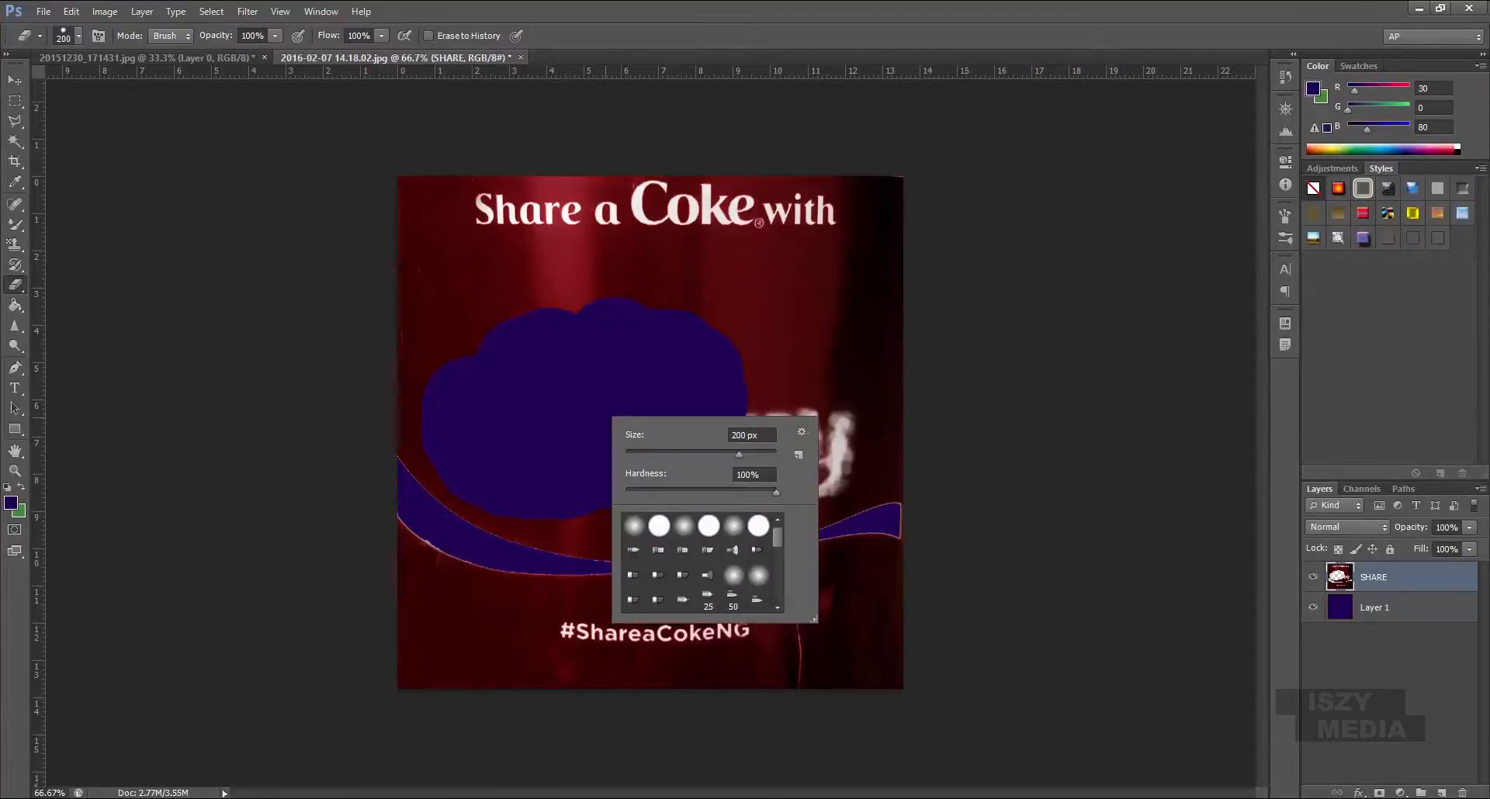
left_click_drag(738, 454, 685, 455)
left_click_drag(776, 492, 686, 492)
mouse_move(549, 310)
left_mouse_down()
mouse_move(601, 304)
mouse_move(588, 273)
left_mouse_up()
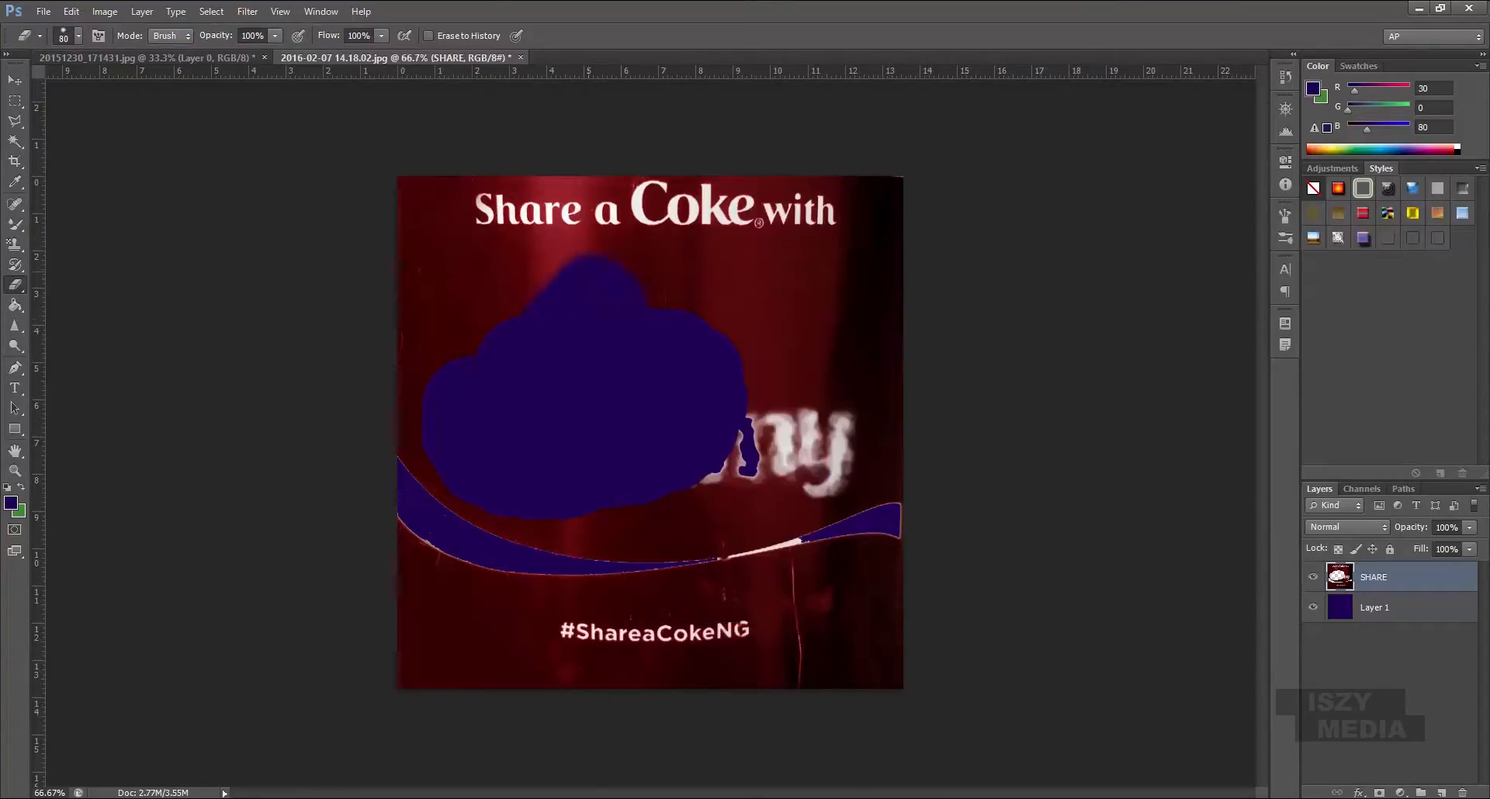
Enlarge the eraser brush to 349 px, soften it, and erase the remaining letters and the label's left side down past the swoosh
right_click(669, 413)
left_click_drag(742, 448, 806, 448)
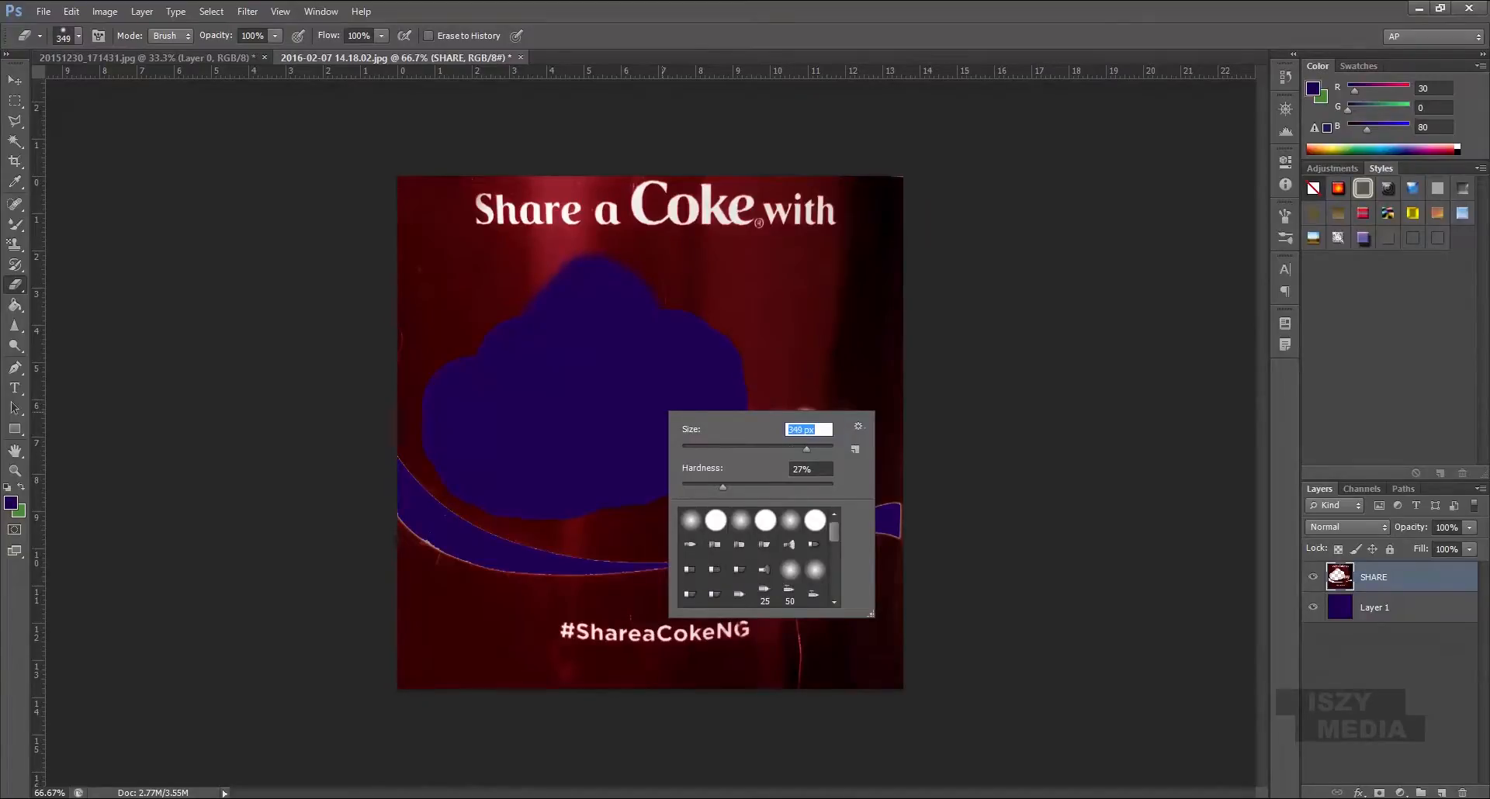
left_click_drag(722, 487, 708, 487)
mouse_move(604, 337)
left_mouse_down()
mouse_move(710, 363)
mouse_move(733, 392)
mouse_move(733, 438)
mouse_move(780, 436)
mouse_move(730, 408)
left_mouse_up()
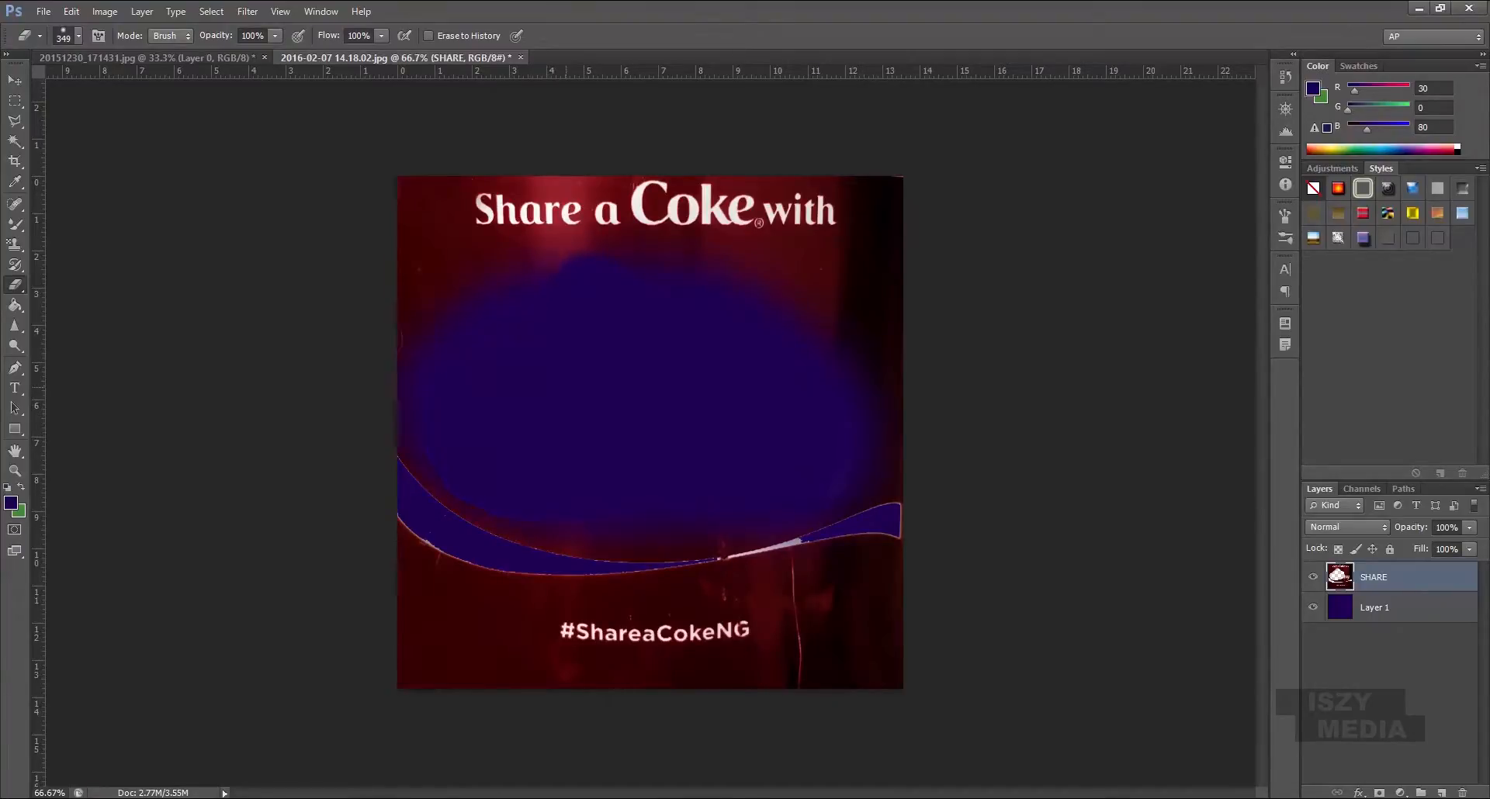
left_click_drag(540, 528, 475, 483)
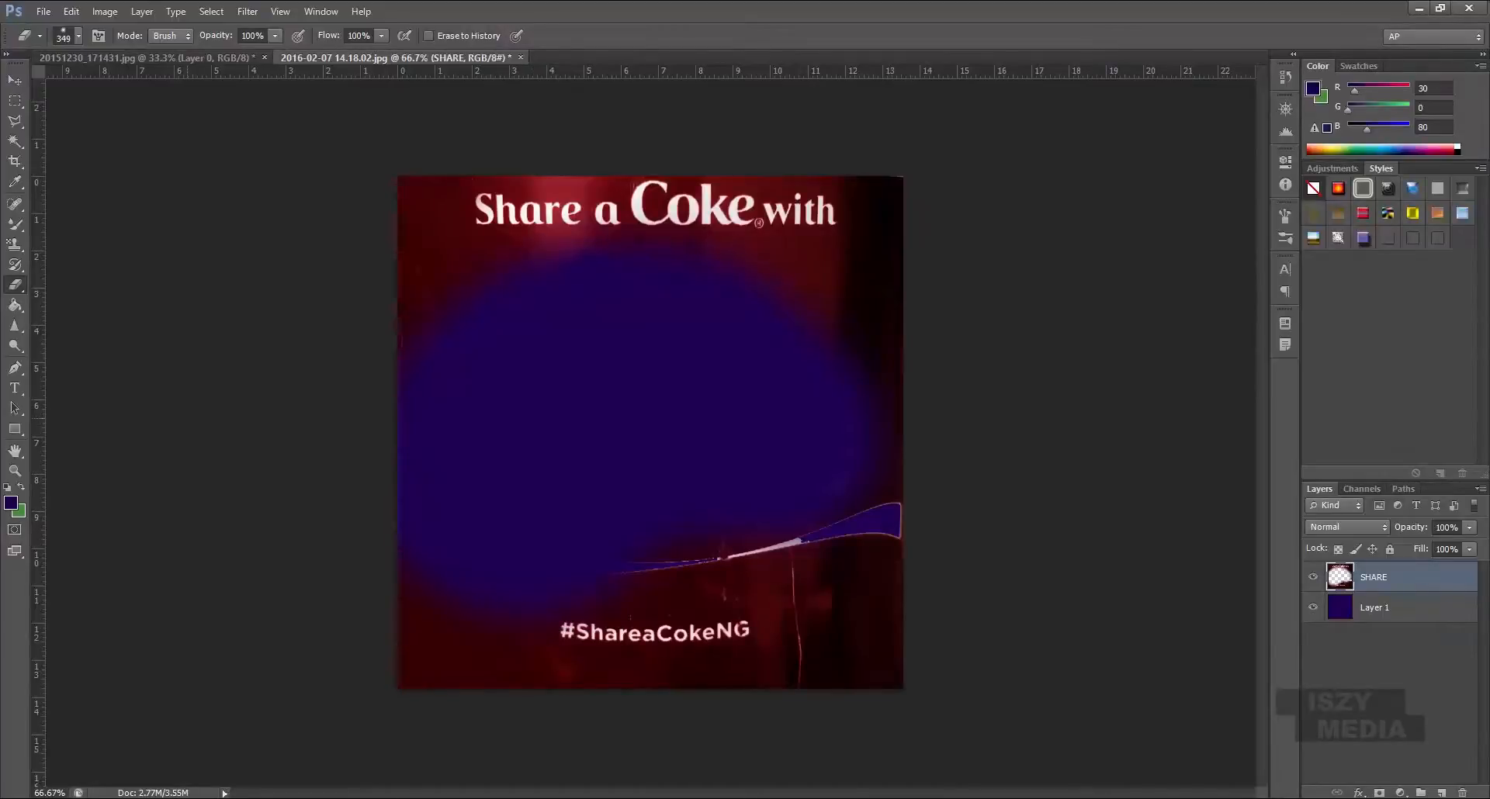
Activate the Paint Bucket tool and add a new layer above SHARE
right_click(14, 284)
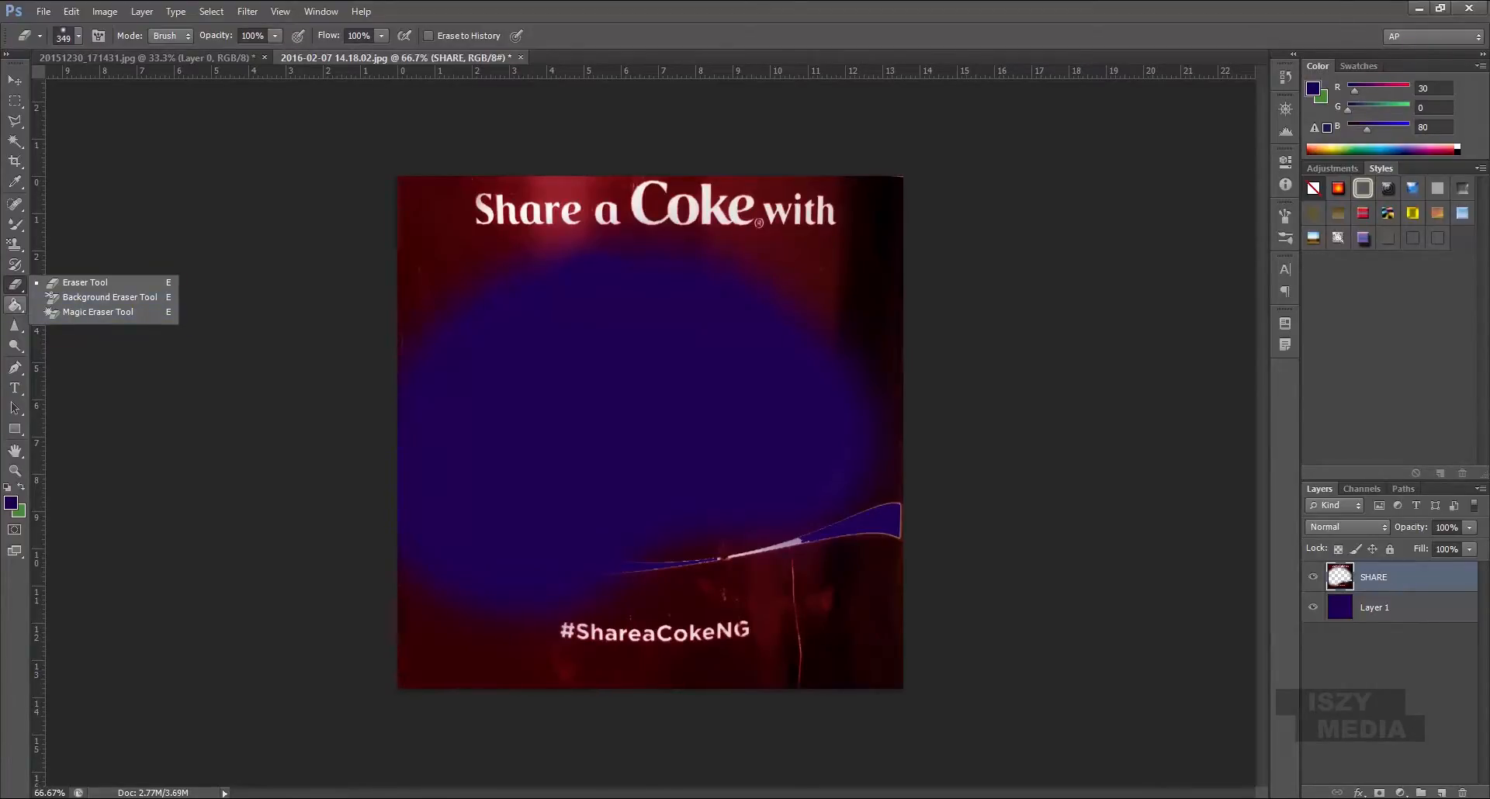
left_click(14, 305)
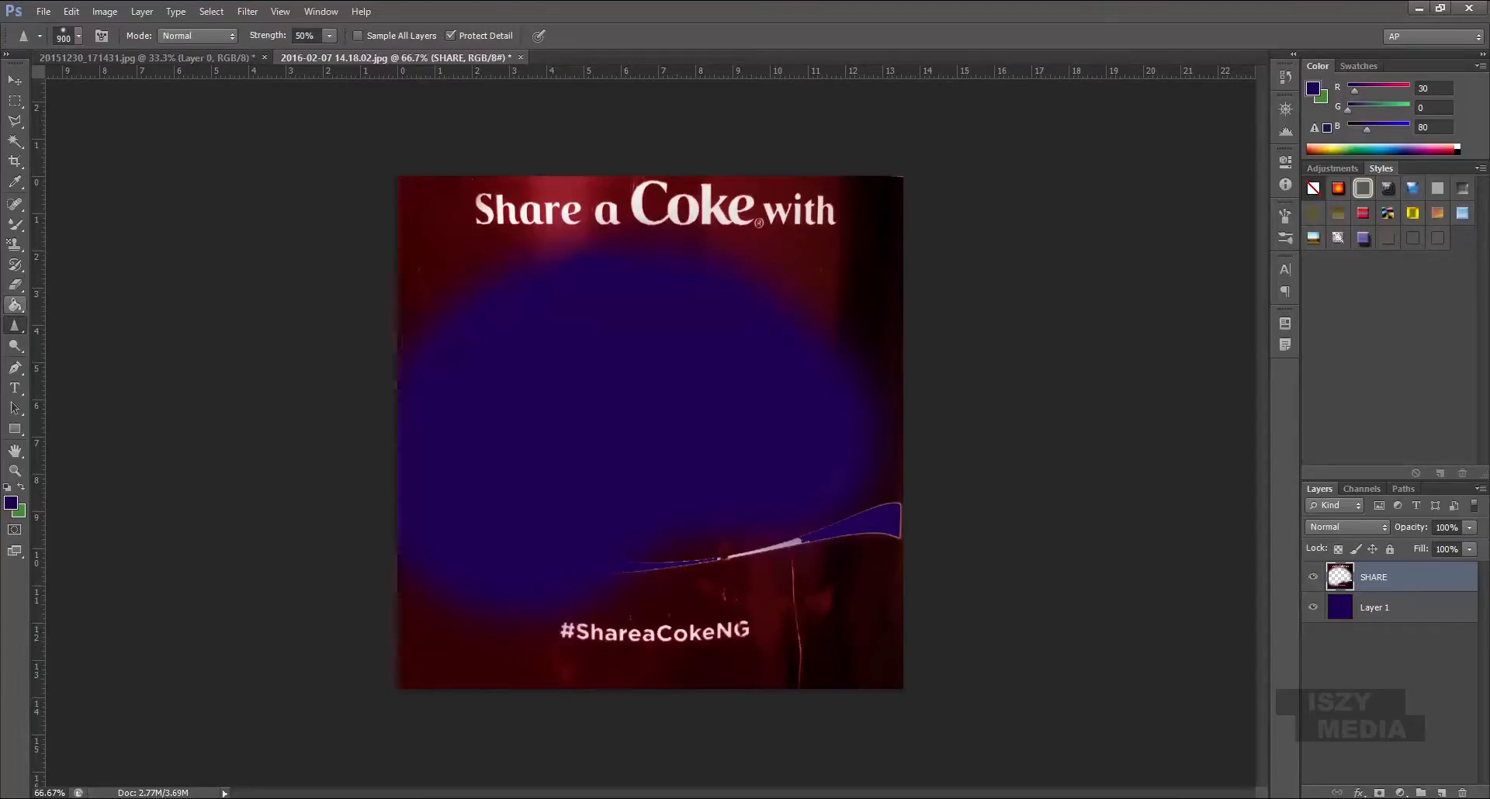
right_click(15, 305)
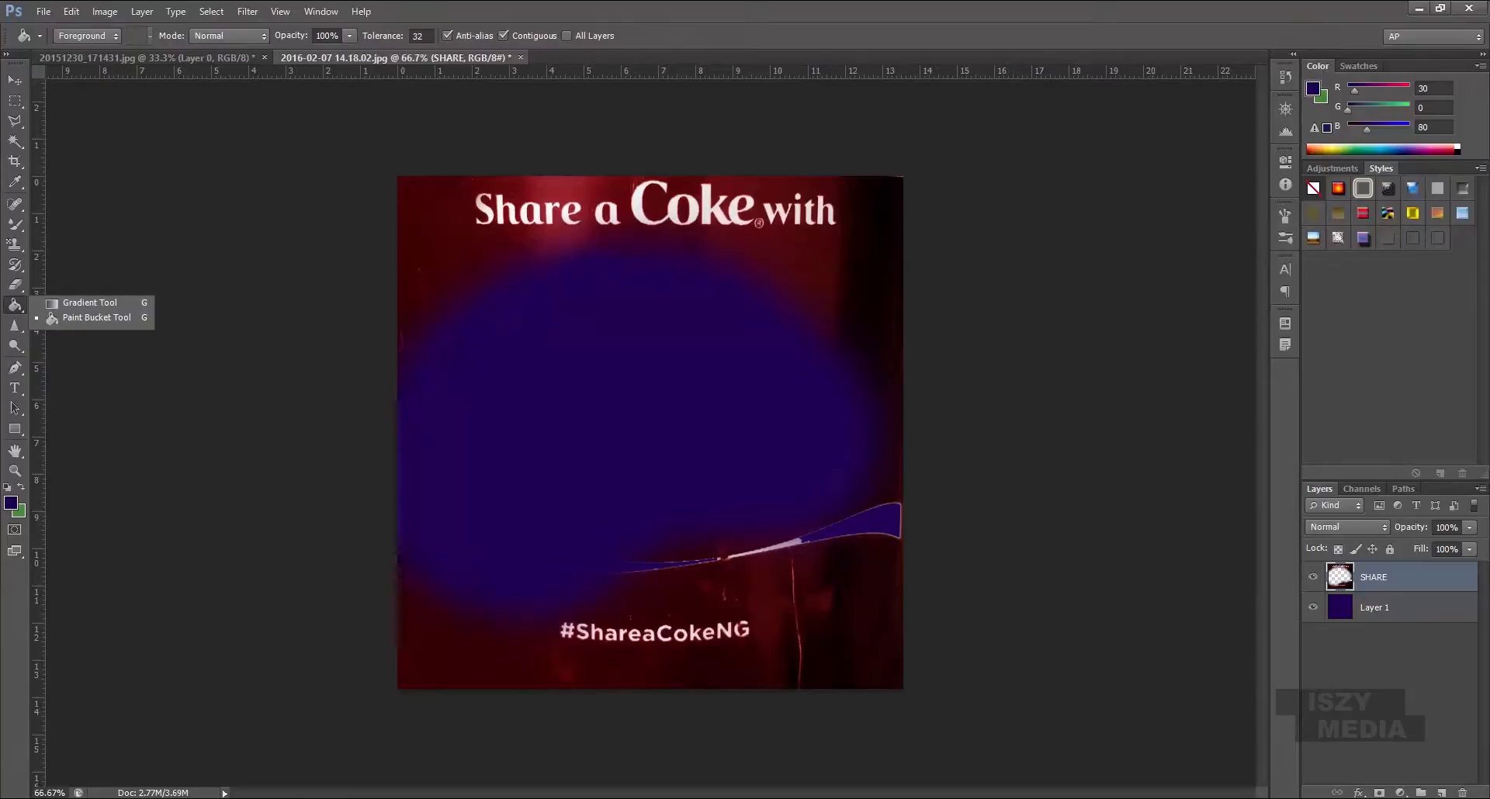
left_click(87, 316)
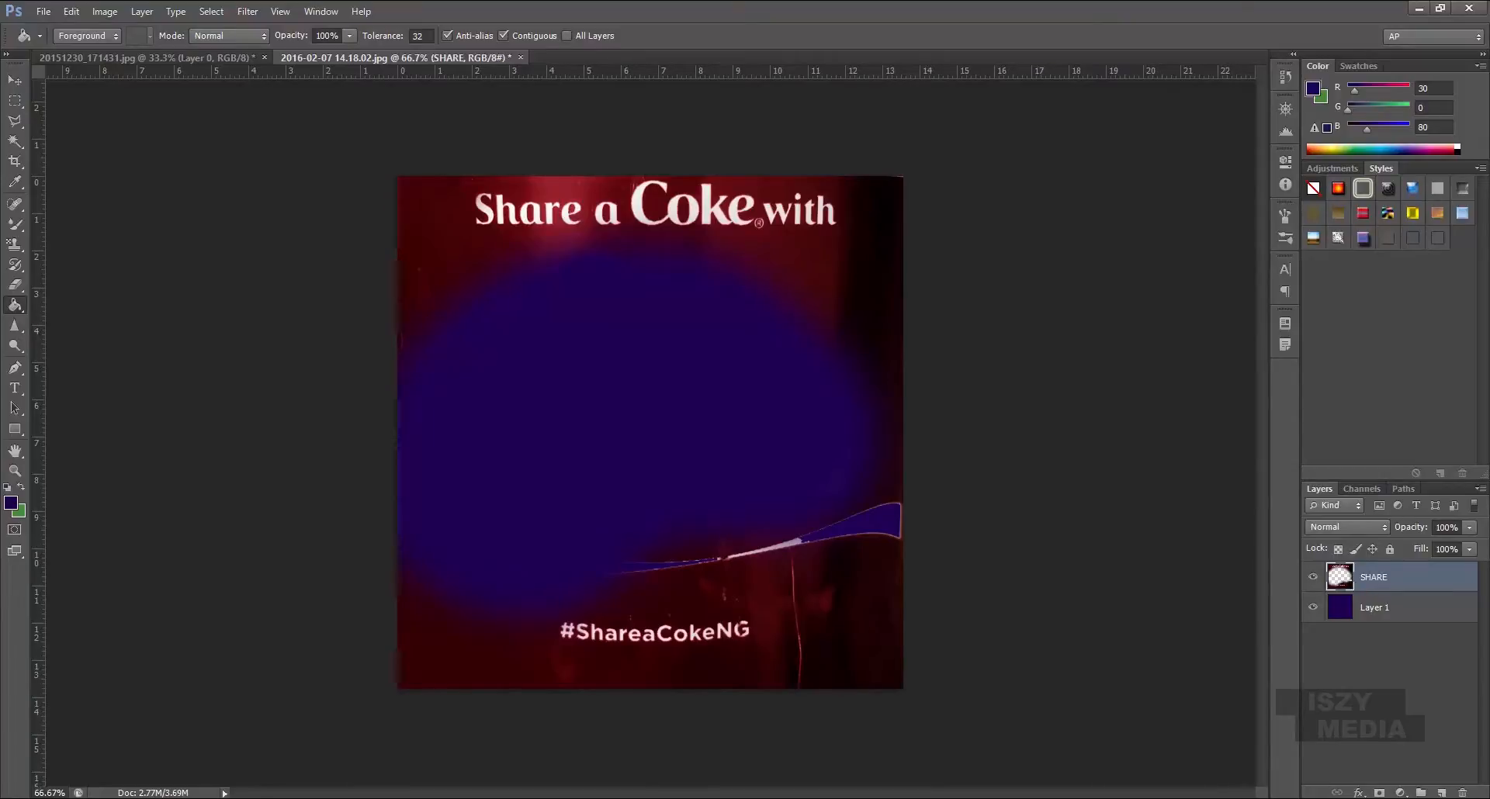
left_click(1441, 792)
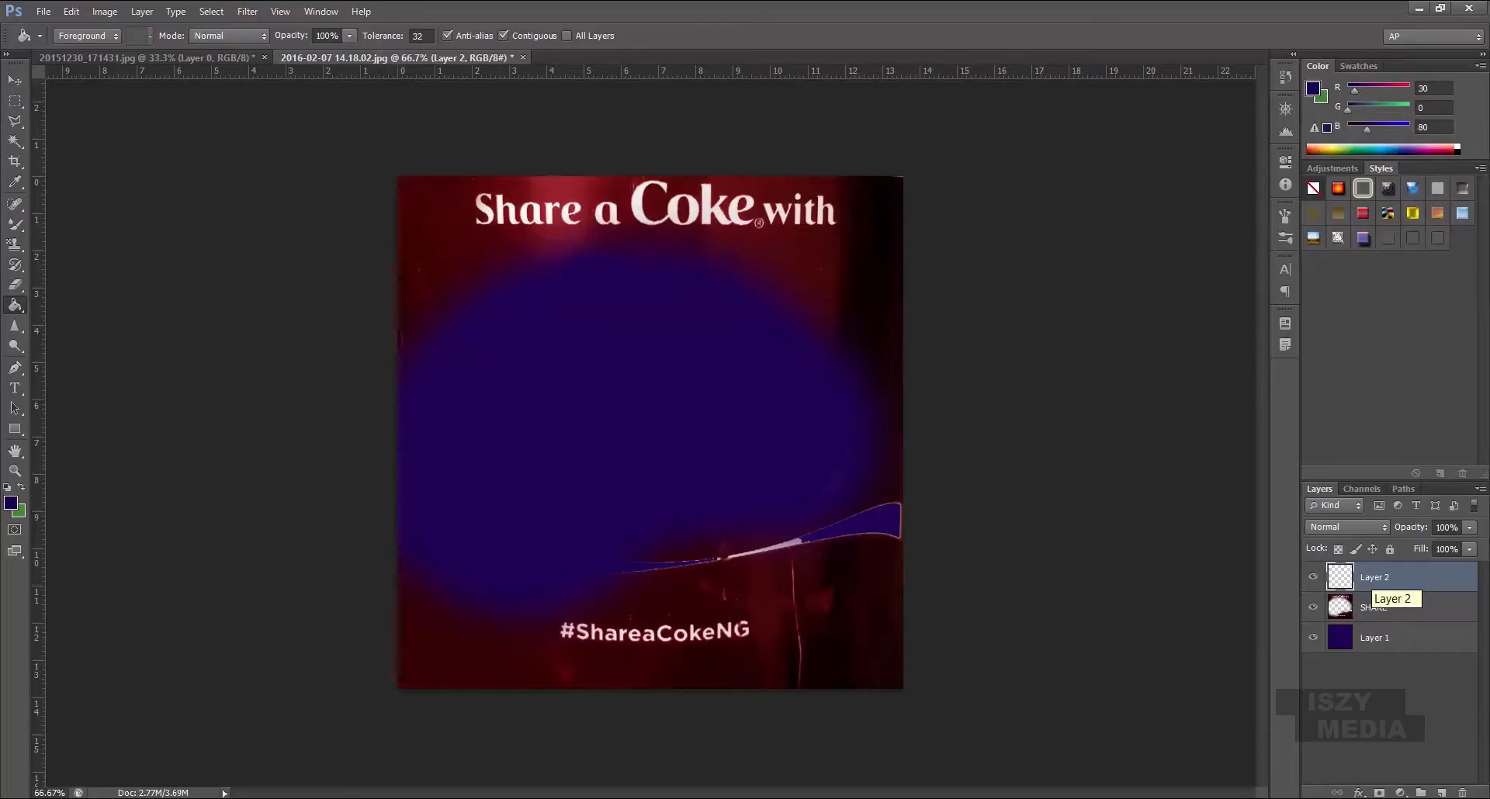
Set the foreground colour to light pink ffb1a4 and fill the new Layer 2 with it using the Paint Bucket
left_click(10, 502)
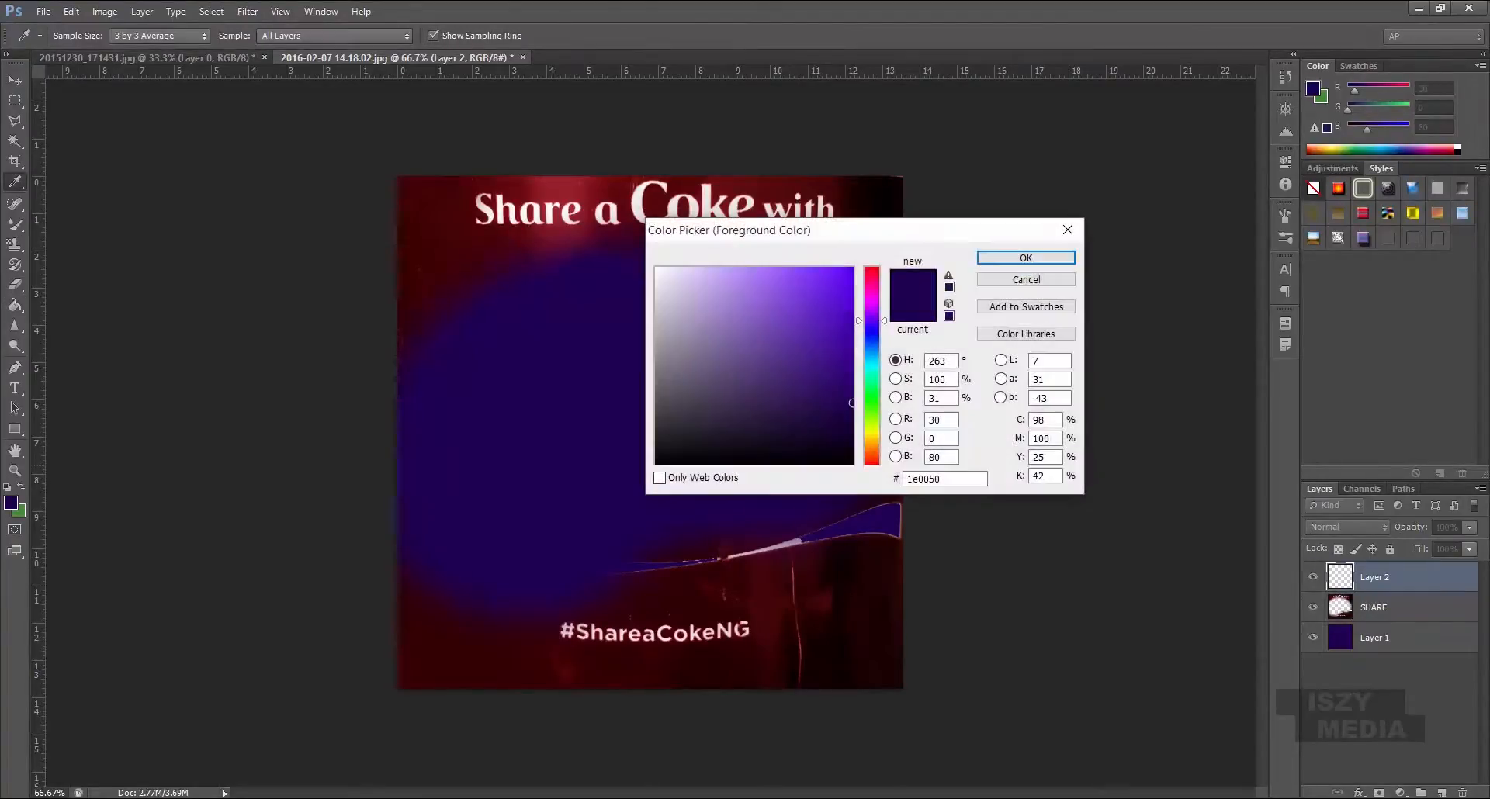
left_click_drag(872, 321, 872, 359)
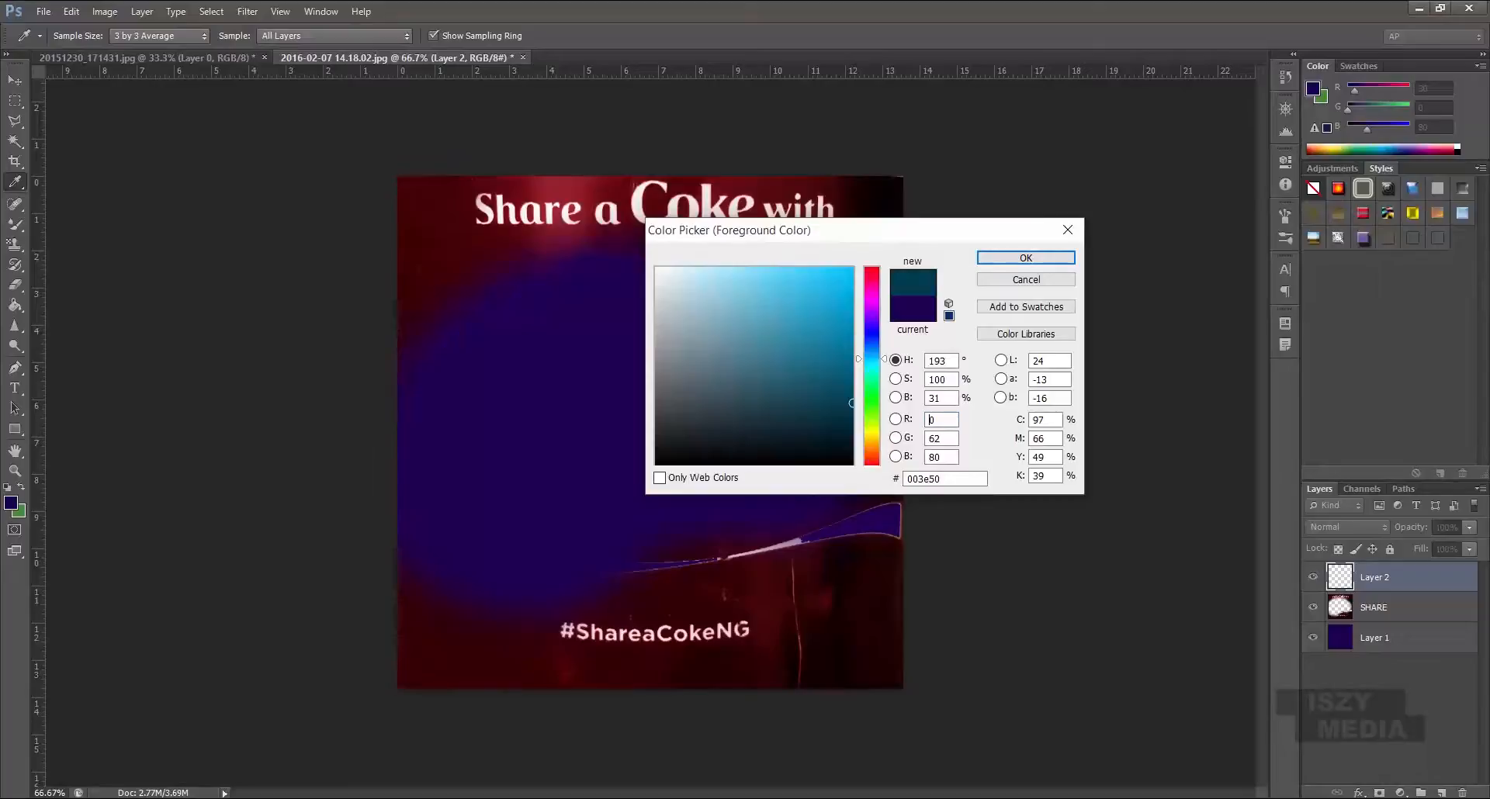
left_click(726, 268)
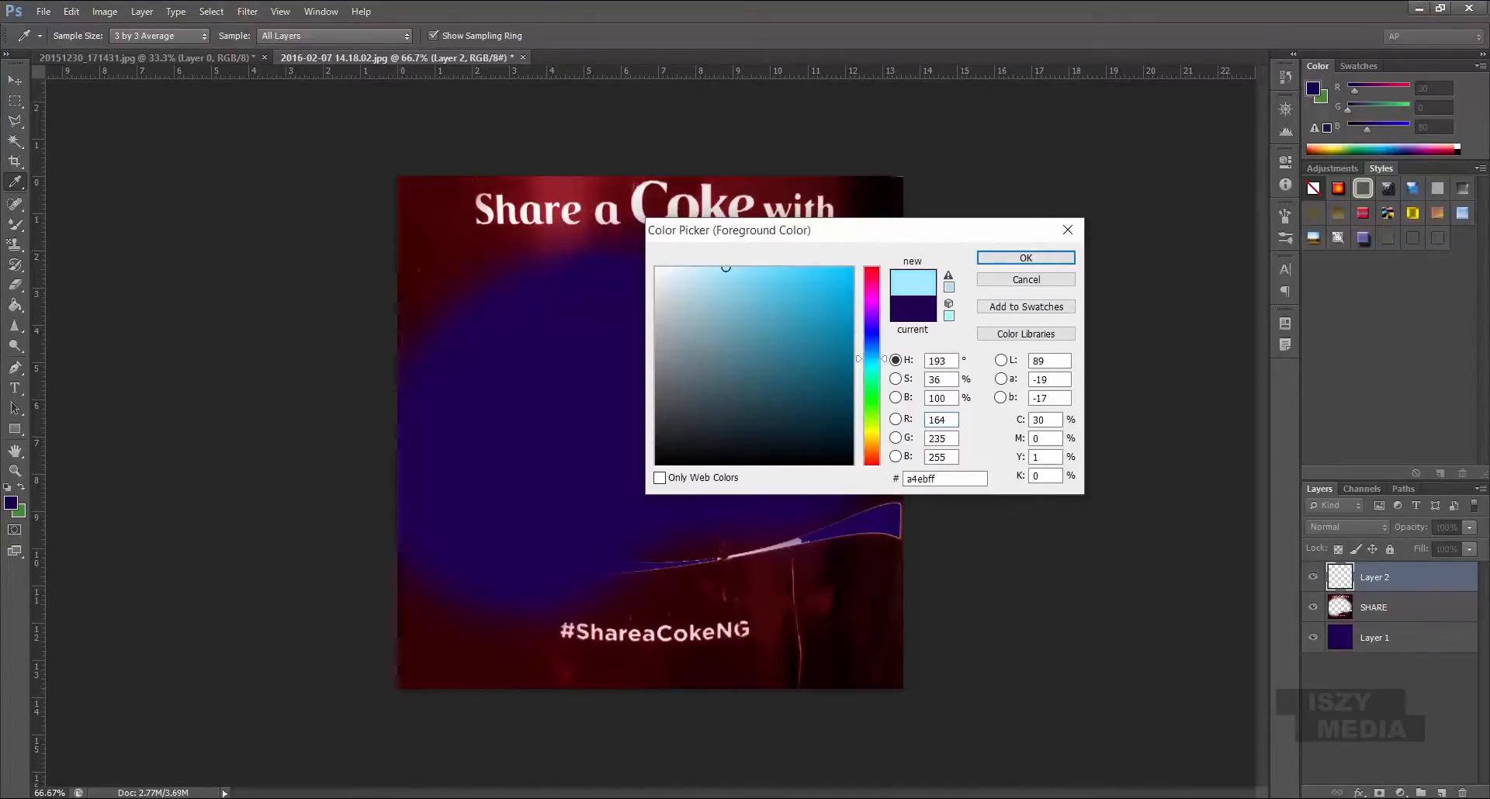
left_click_drag(873, 359, 872, 461)
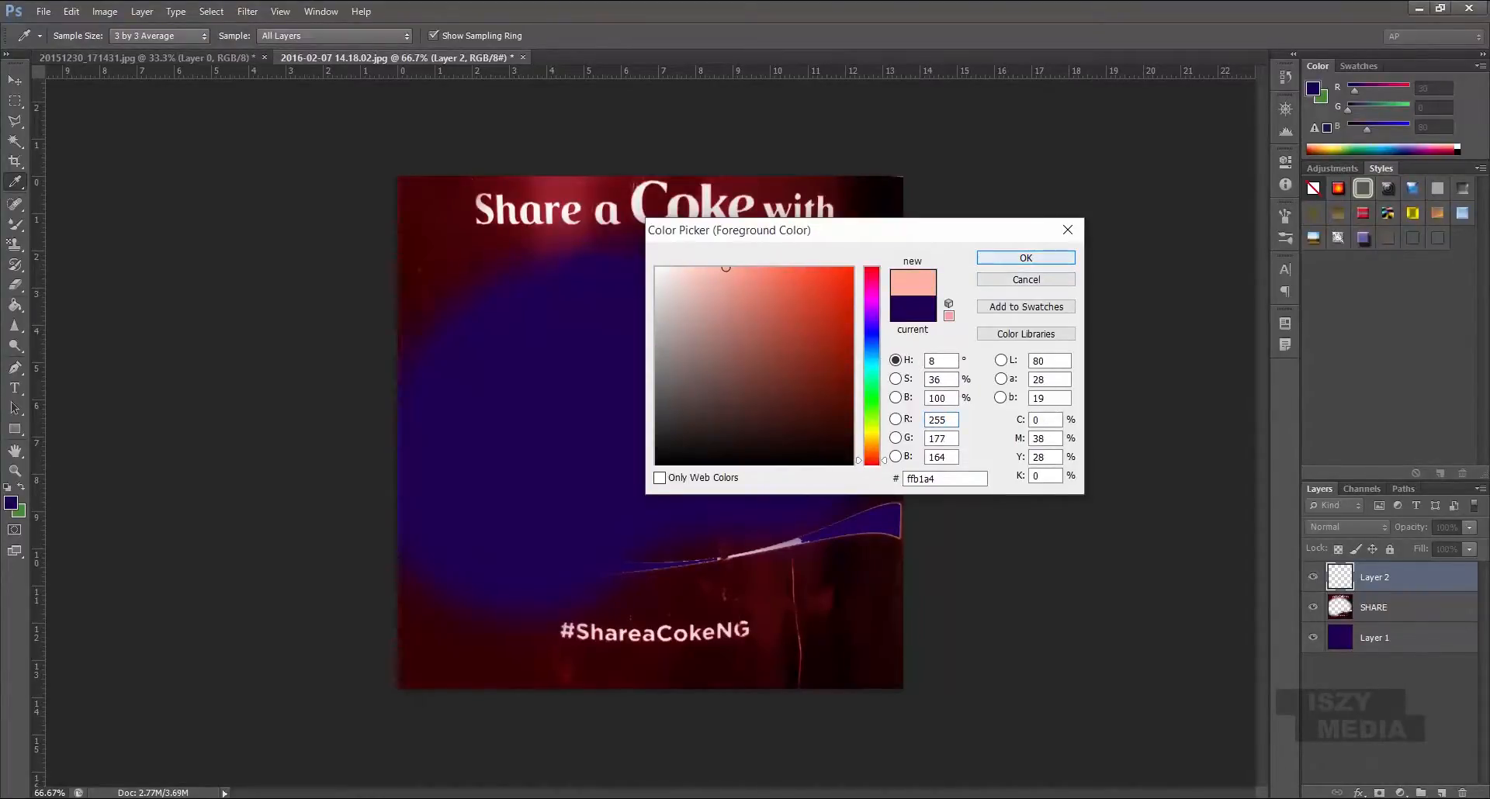
key("Return")
key("g")
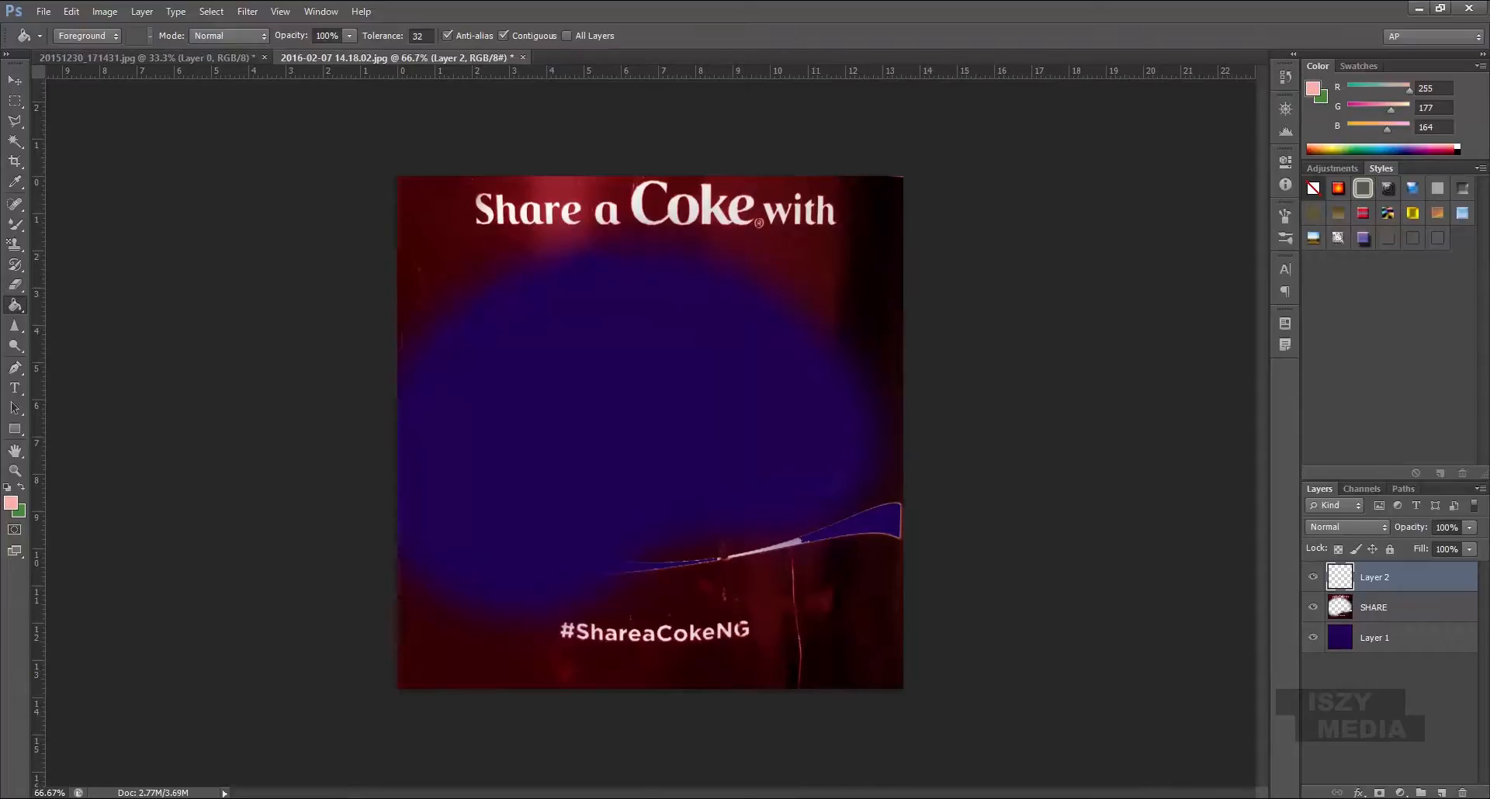
left_click(618, 386)
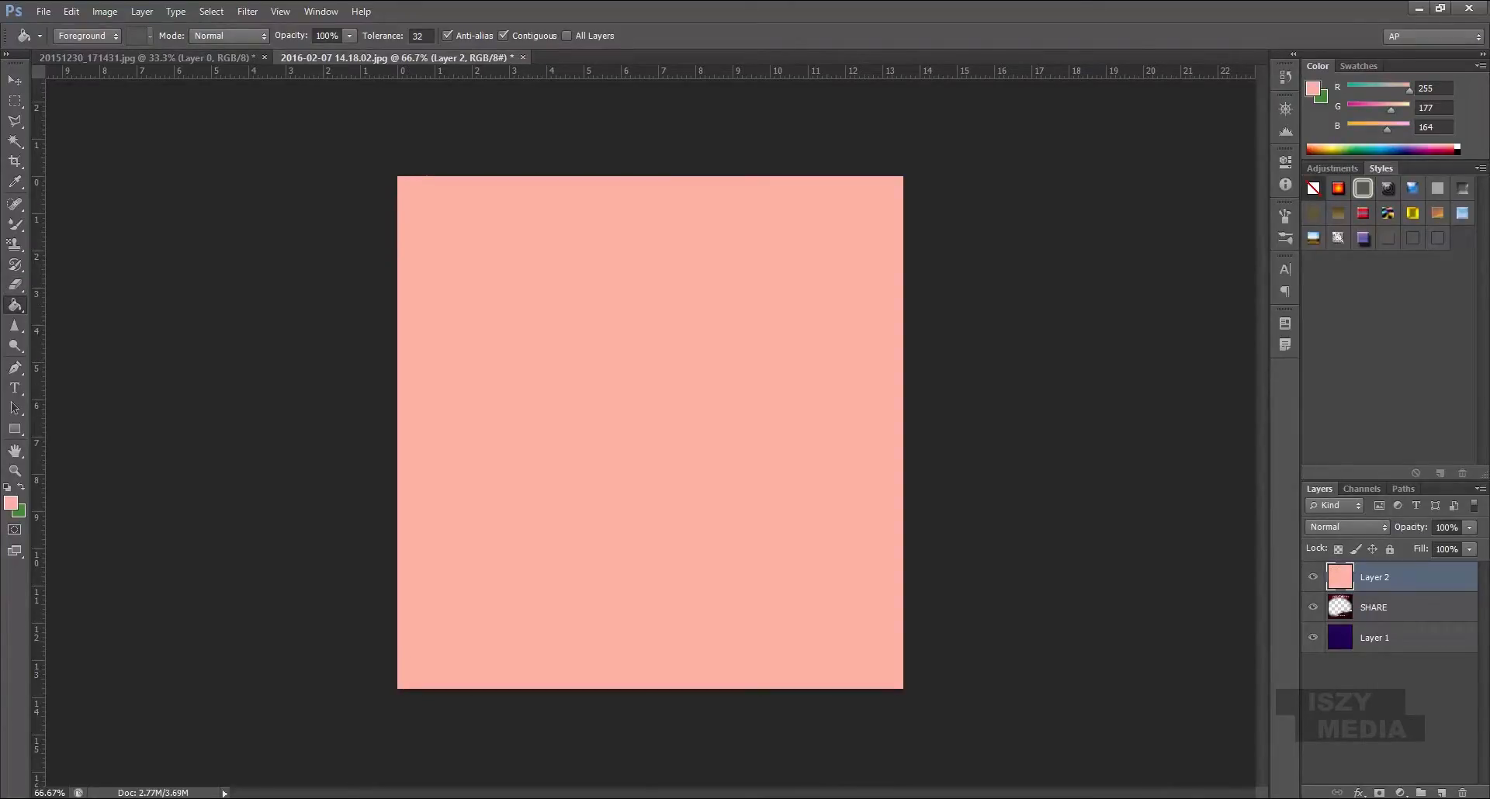
Draw a radial gradient in the pink and green colours on Layer 2, from near the centre to beyond the lower-left corner
right_click(15, 306)
left_click(89, 303)
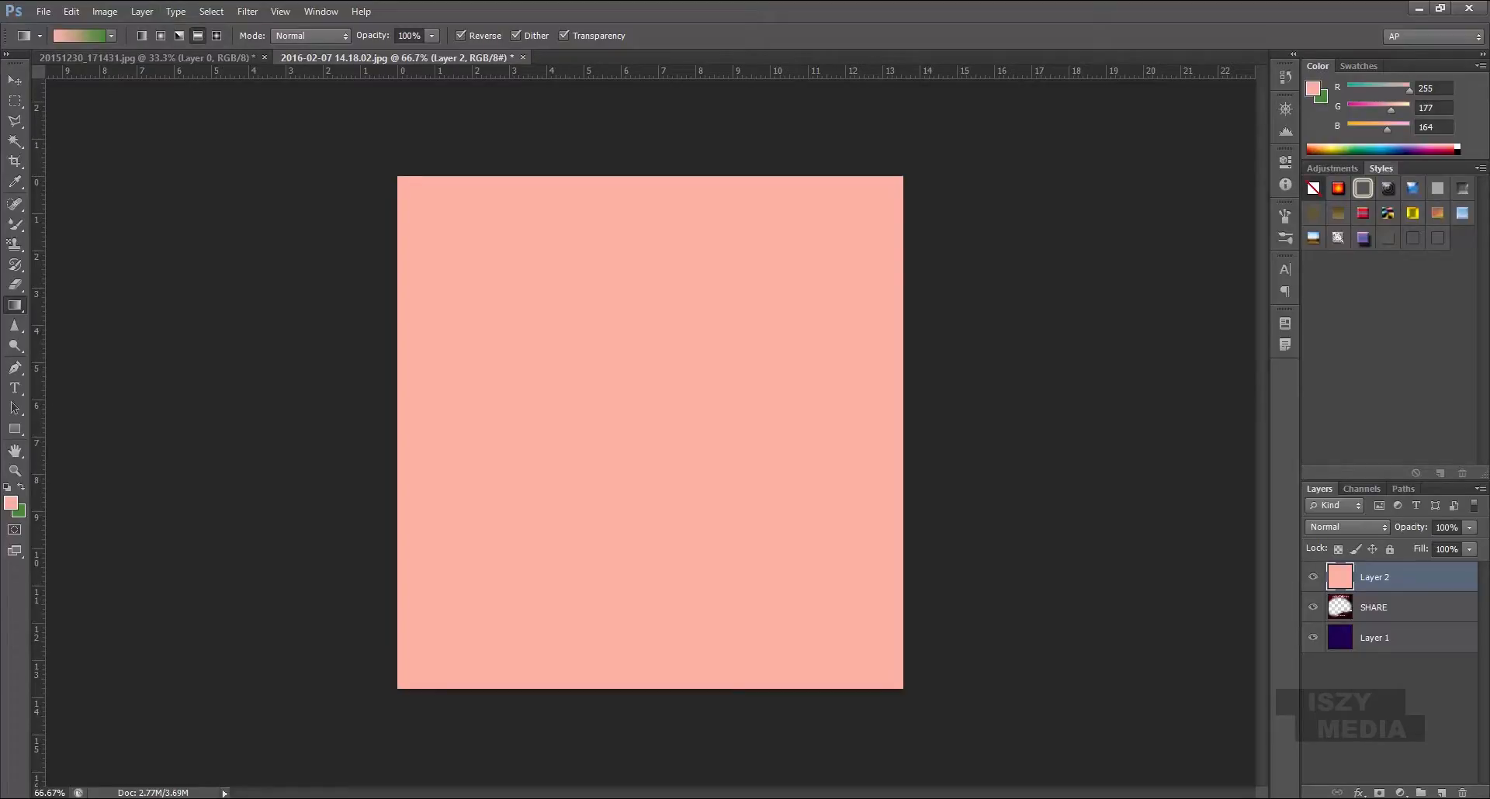
left_click(161, 35)
left_click_drag(621, 404, 372, 714)
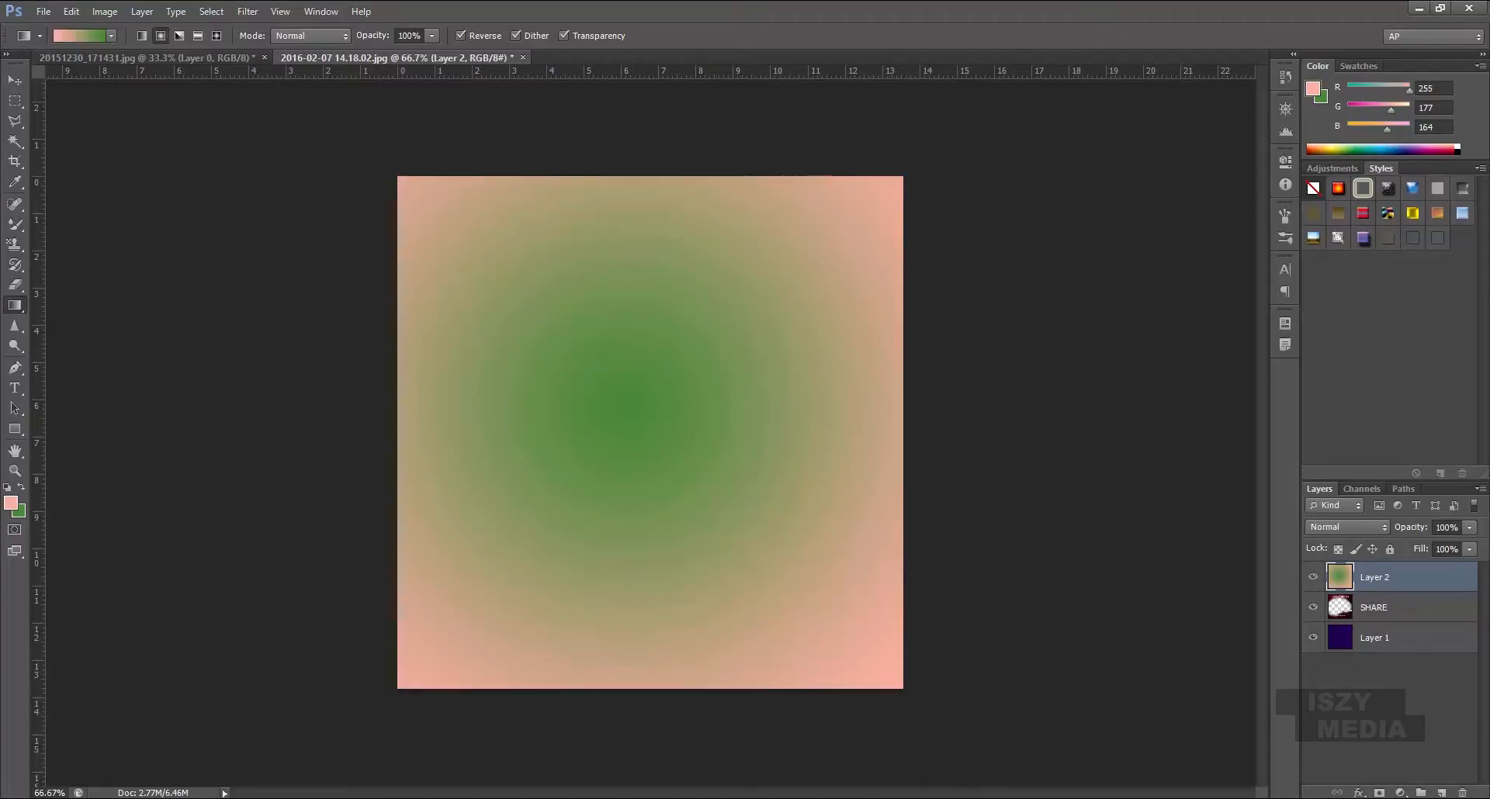
Change the gradient's green end colour stop at location 100% to purple
left_click(79, 36)
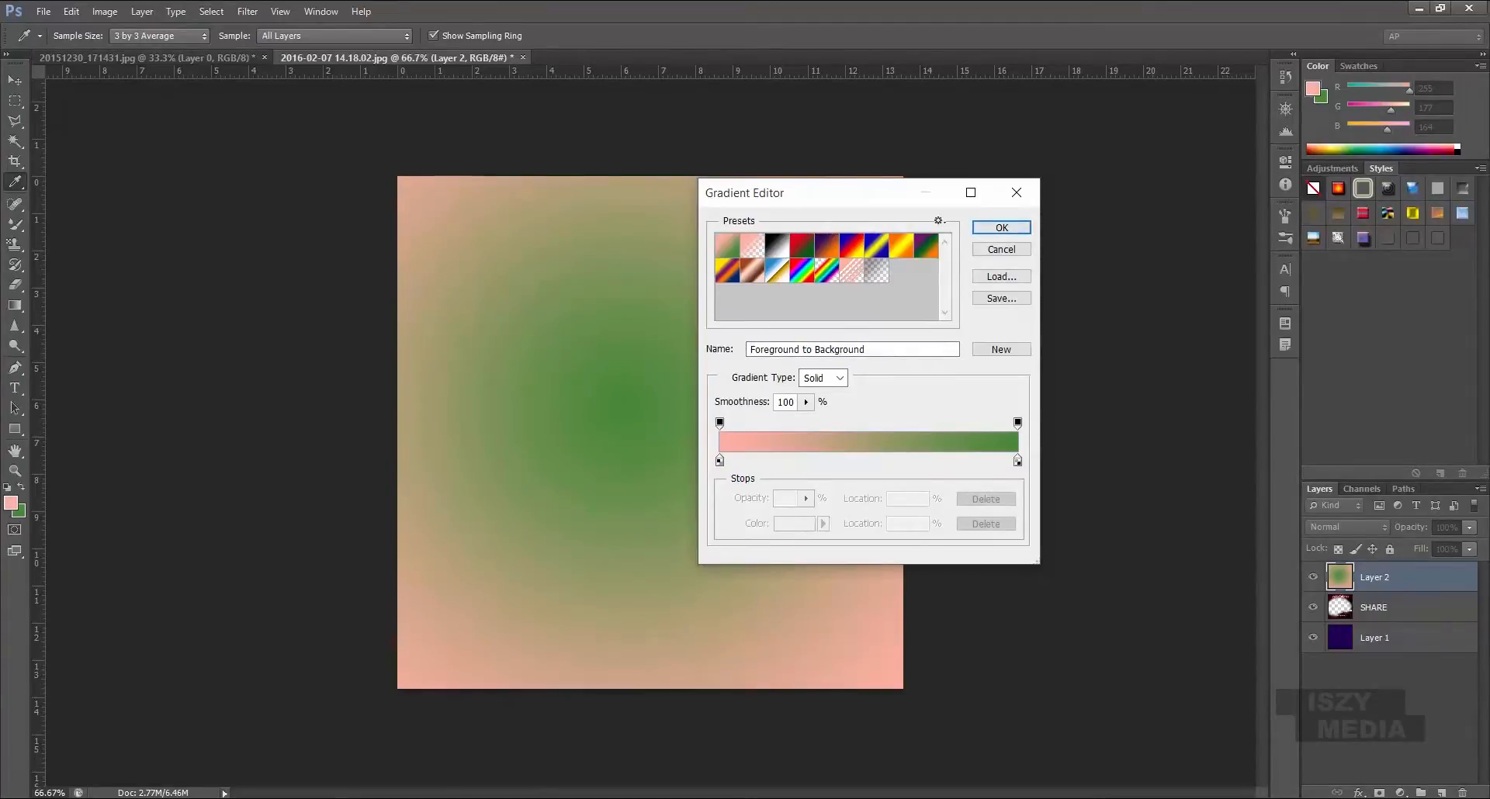
left_click(1018, 461)
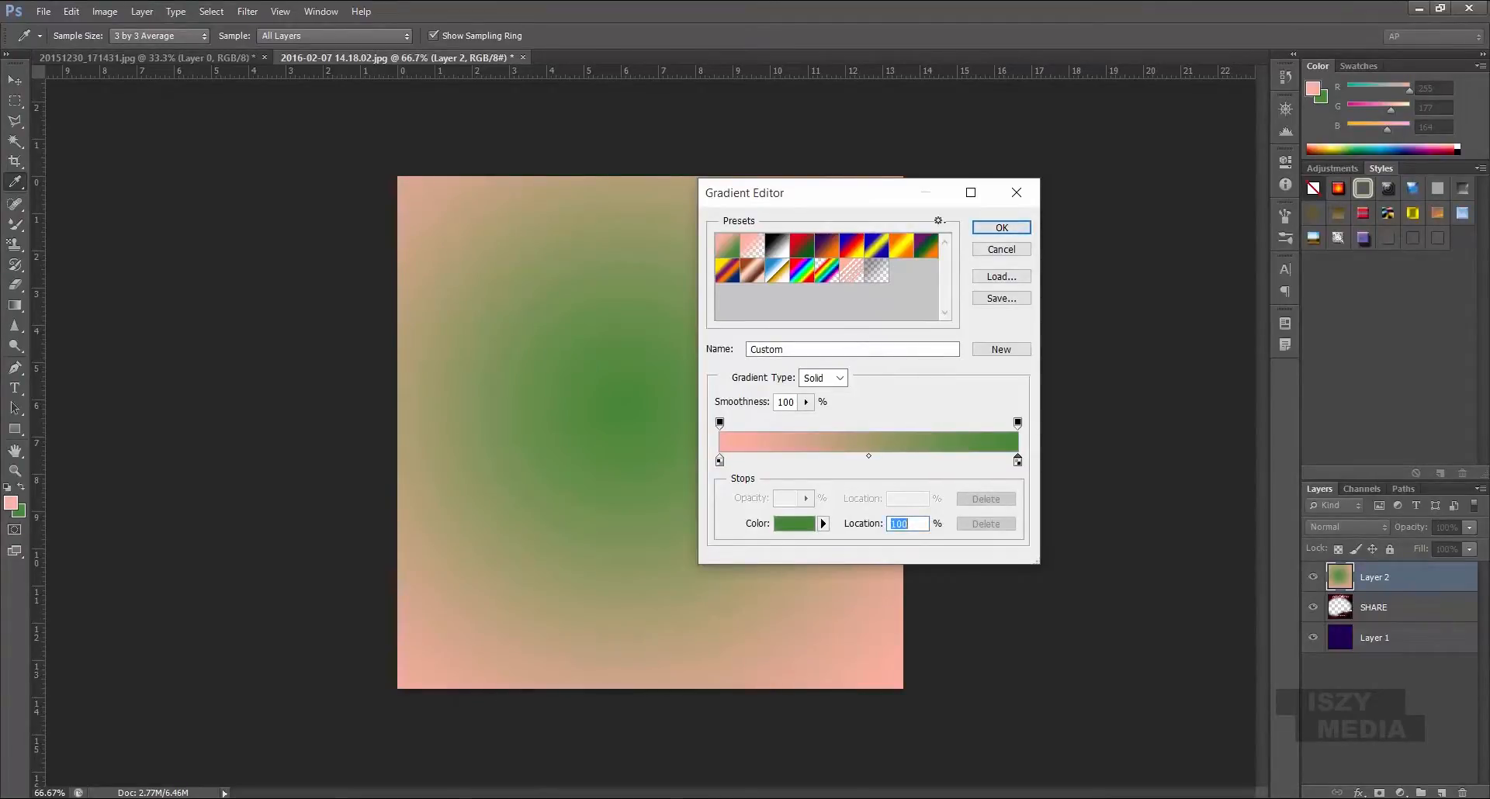
left_click(794, 524)
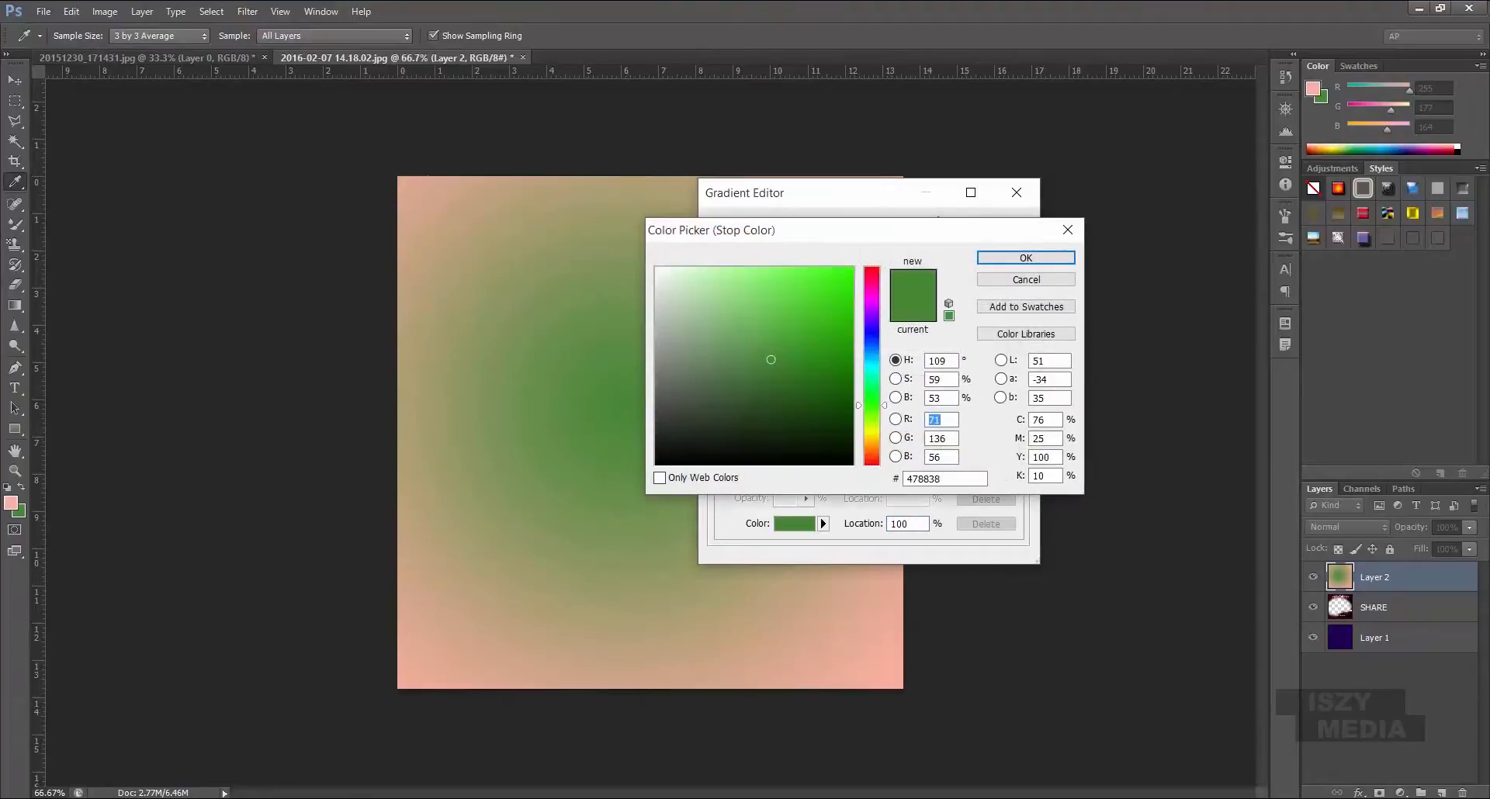
key("ctrl+v")
key("Return")
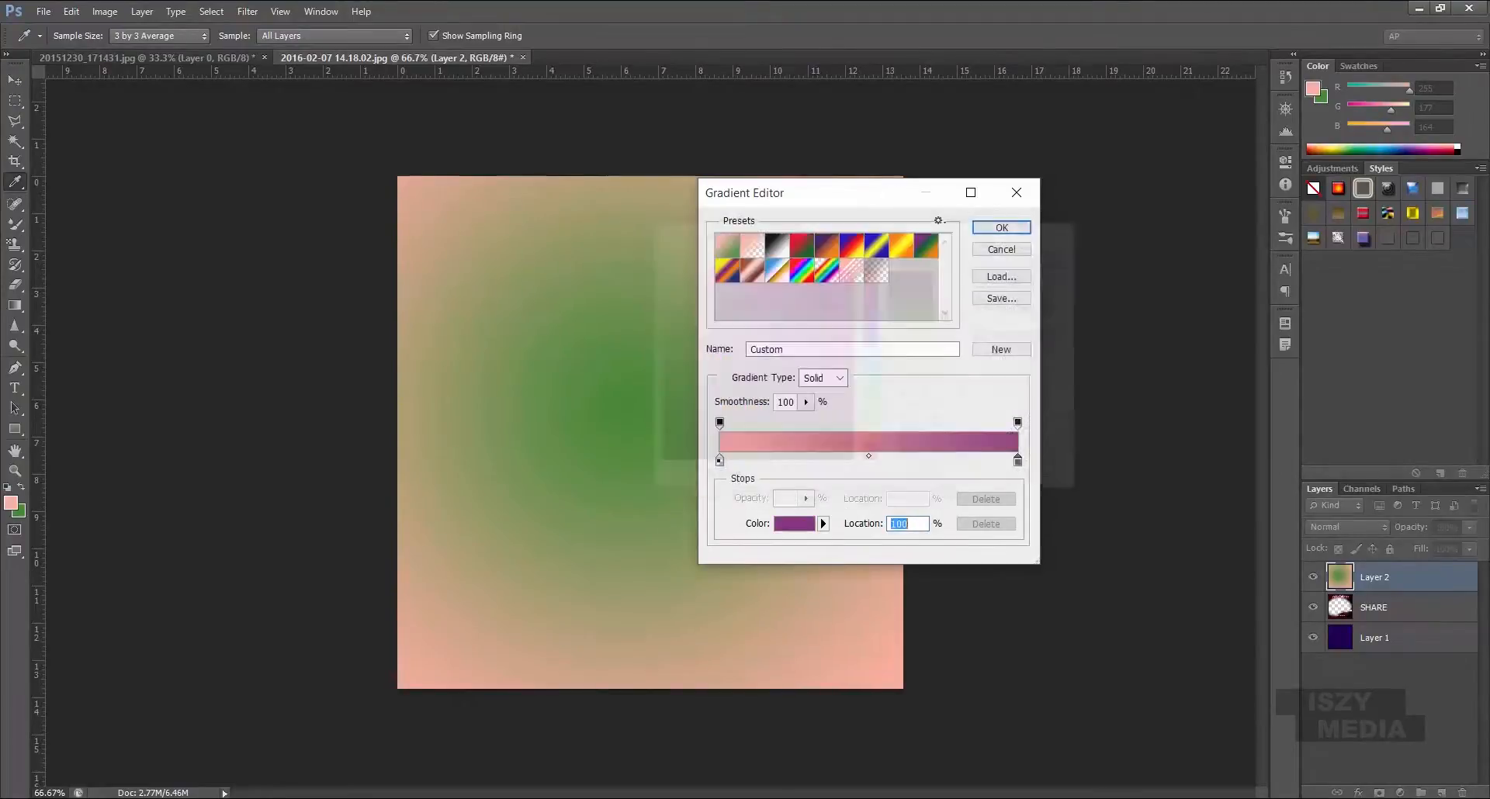
key("Return")
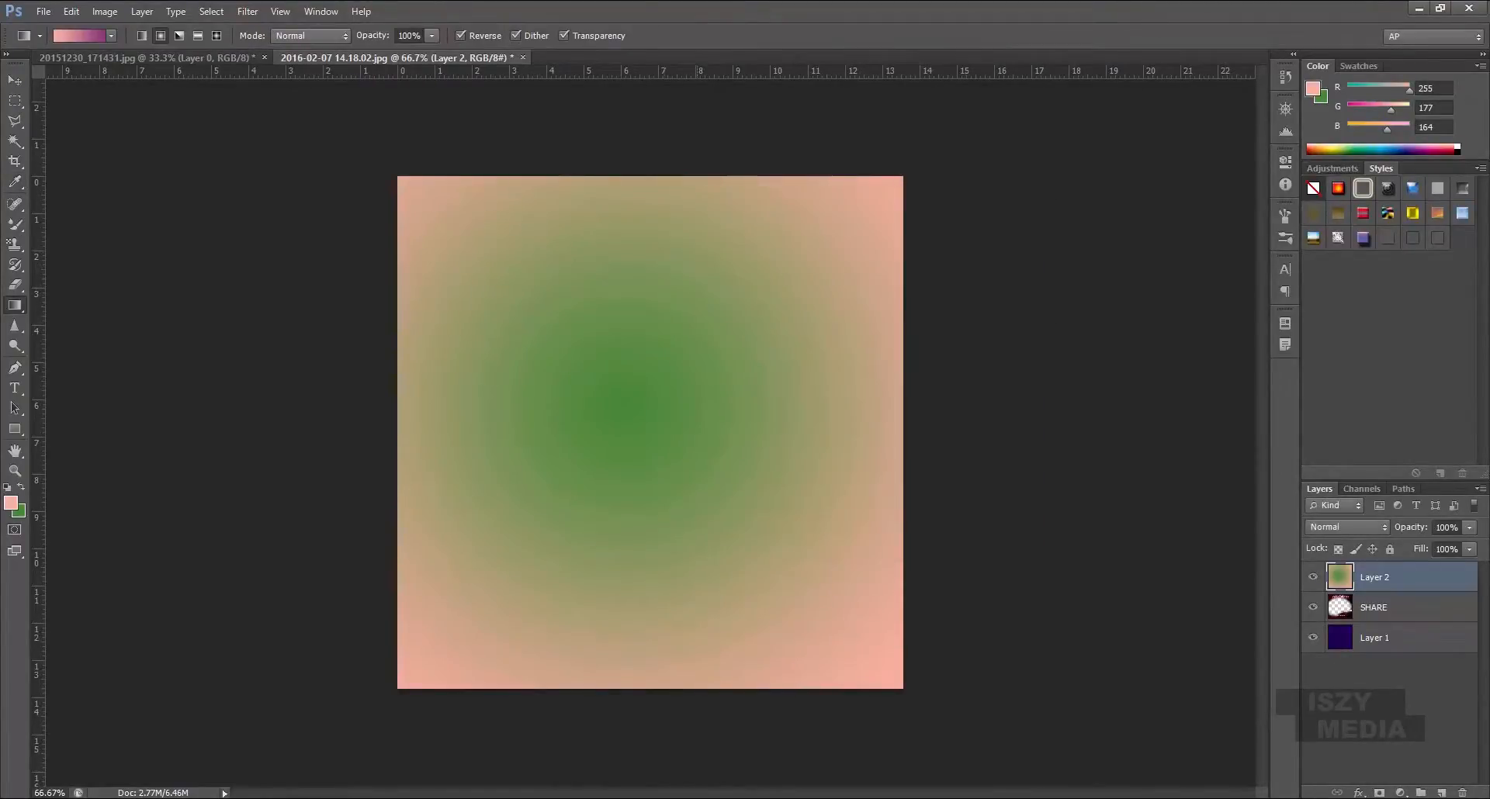
Draw radial pink-purple gradients of different lengths from the middle of Layer 2, ending with a small purple spot at the centre
left_click_drag(670, 401, 896, 182)
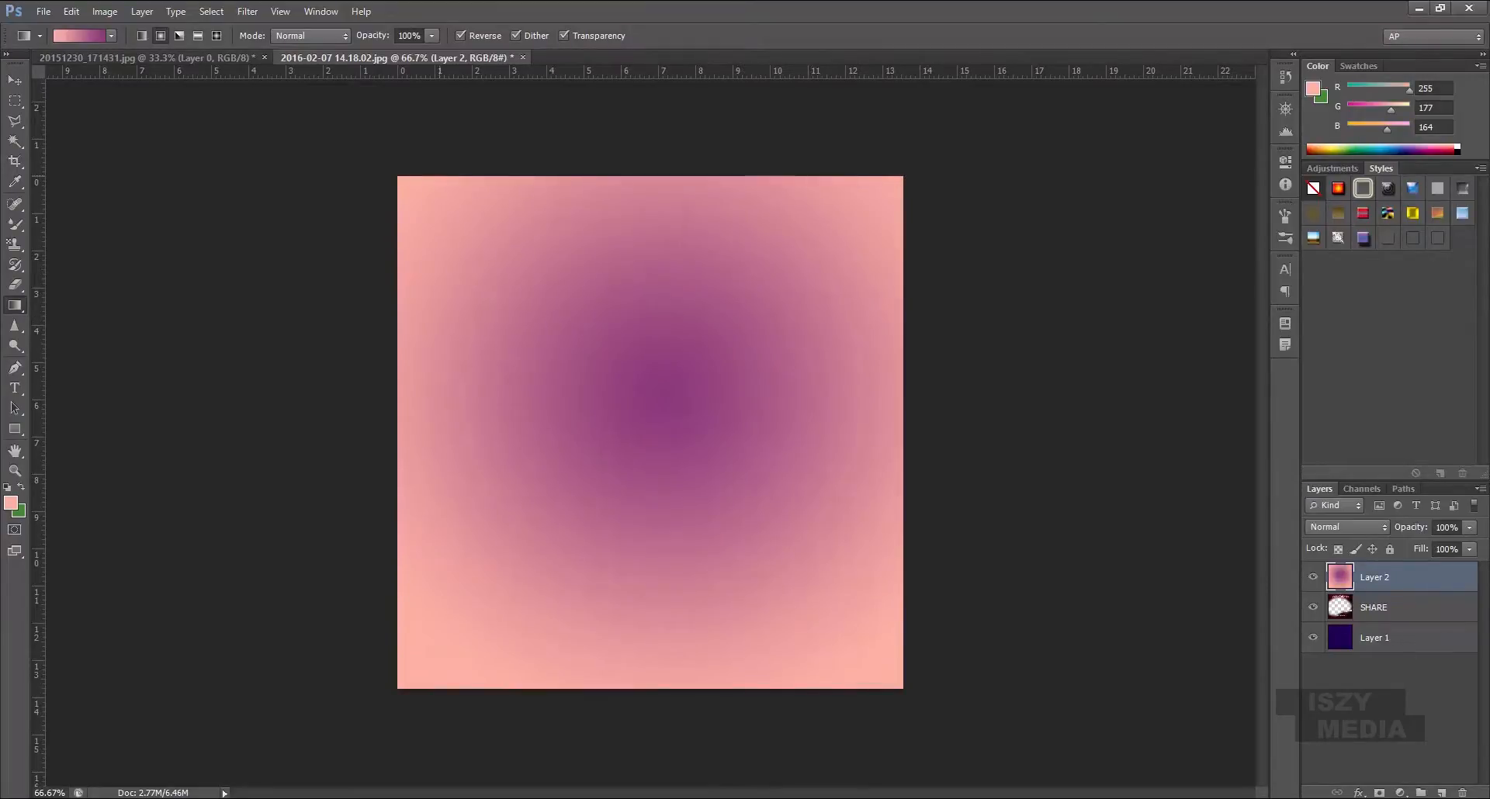
left_click_drag(671, 399, 1270, 705)
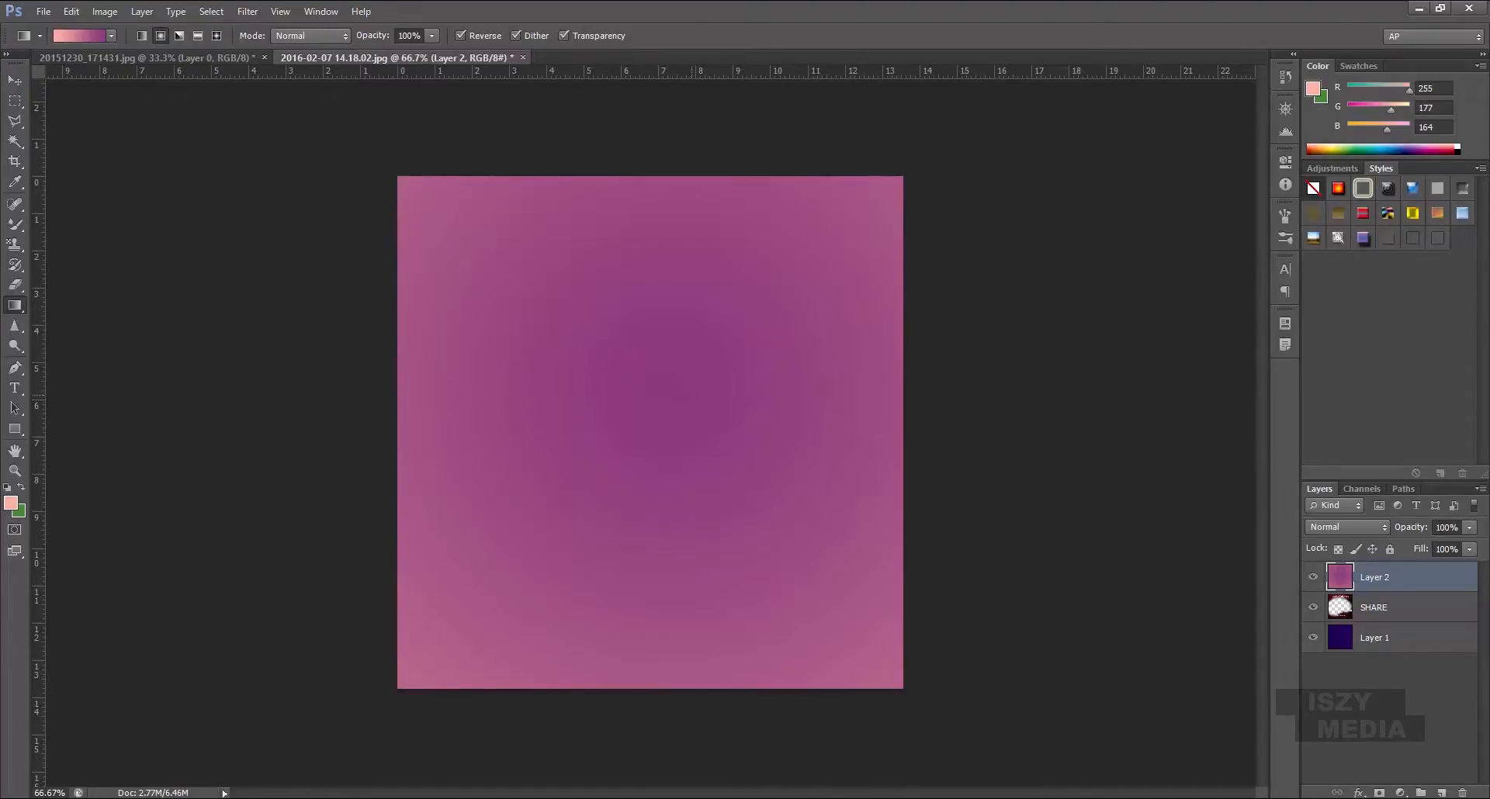
left_click_drag(649, 412, 684, 462)
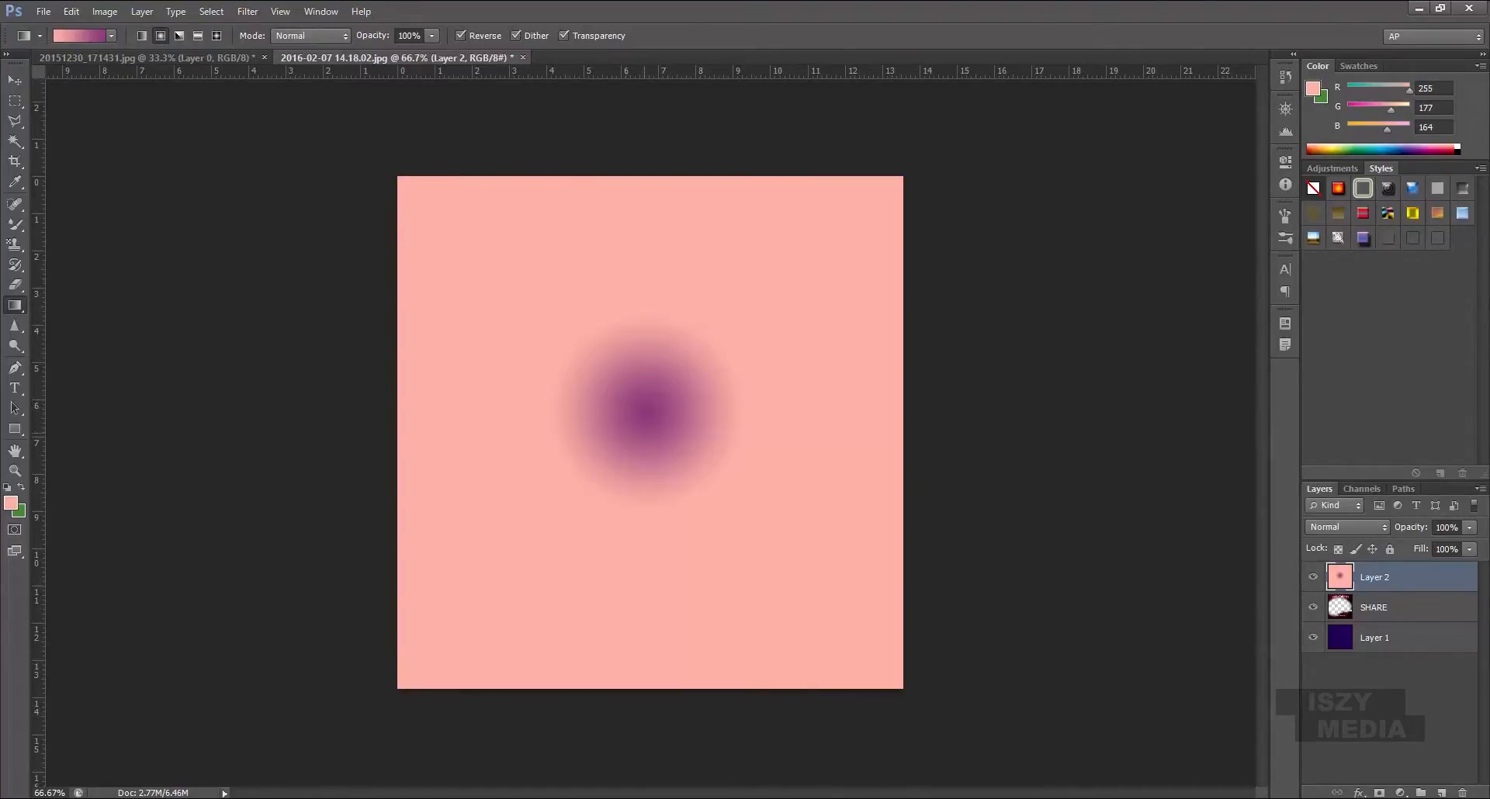
left_click(14, 305)
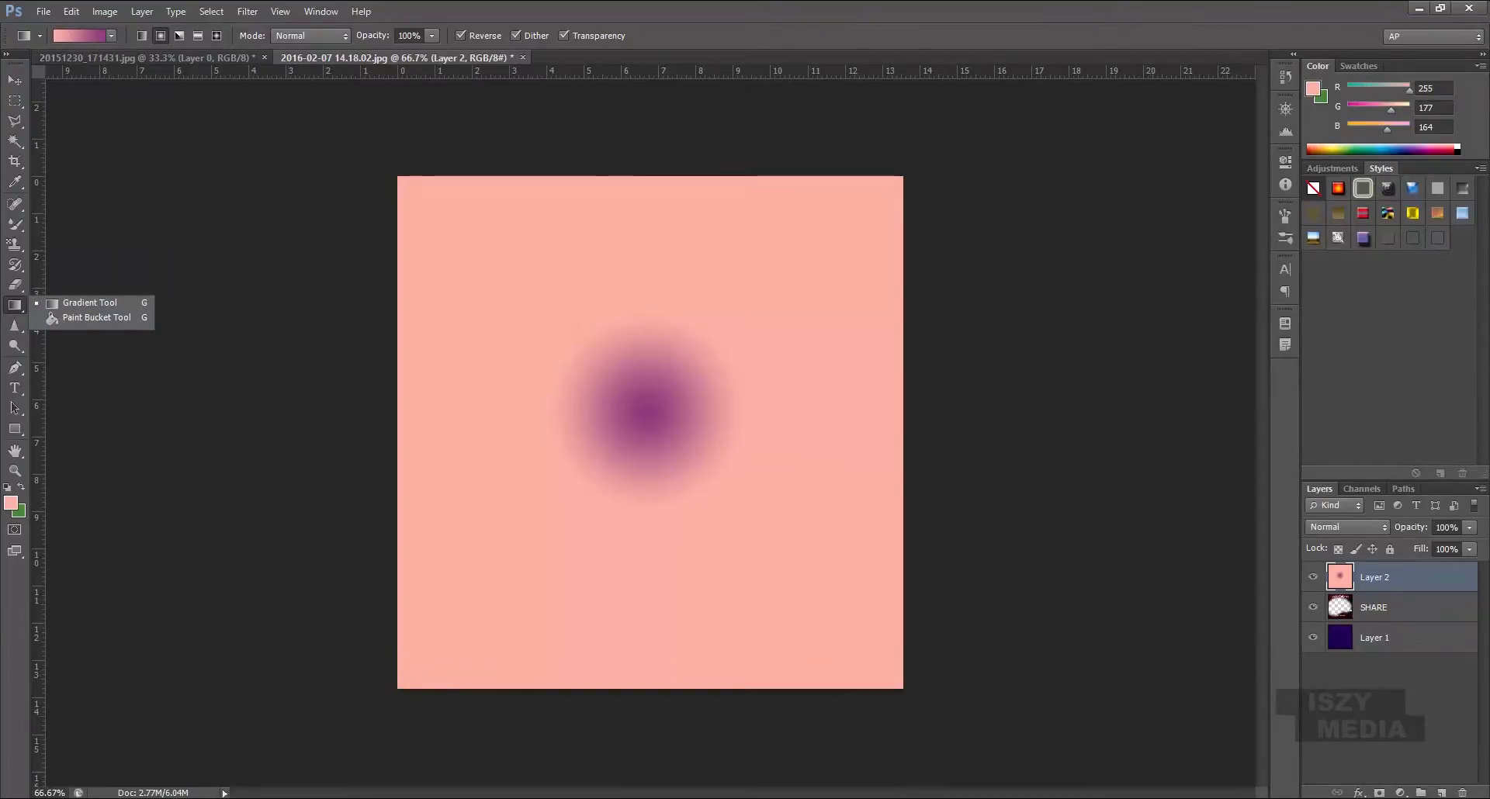
key("v")
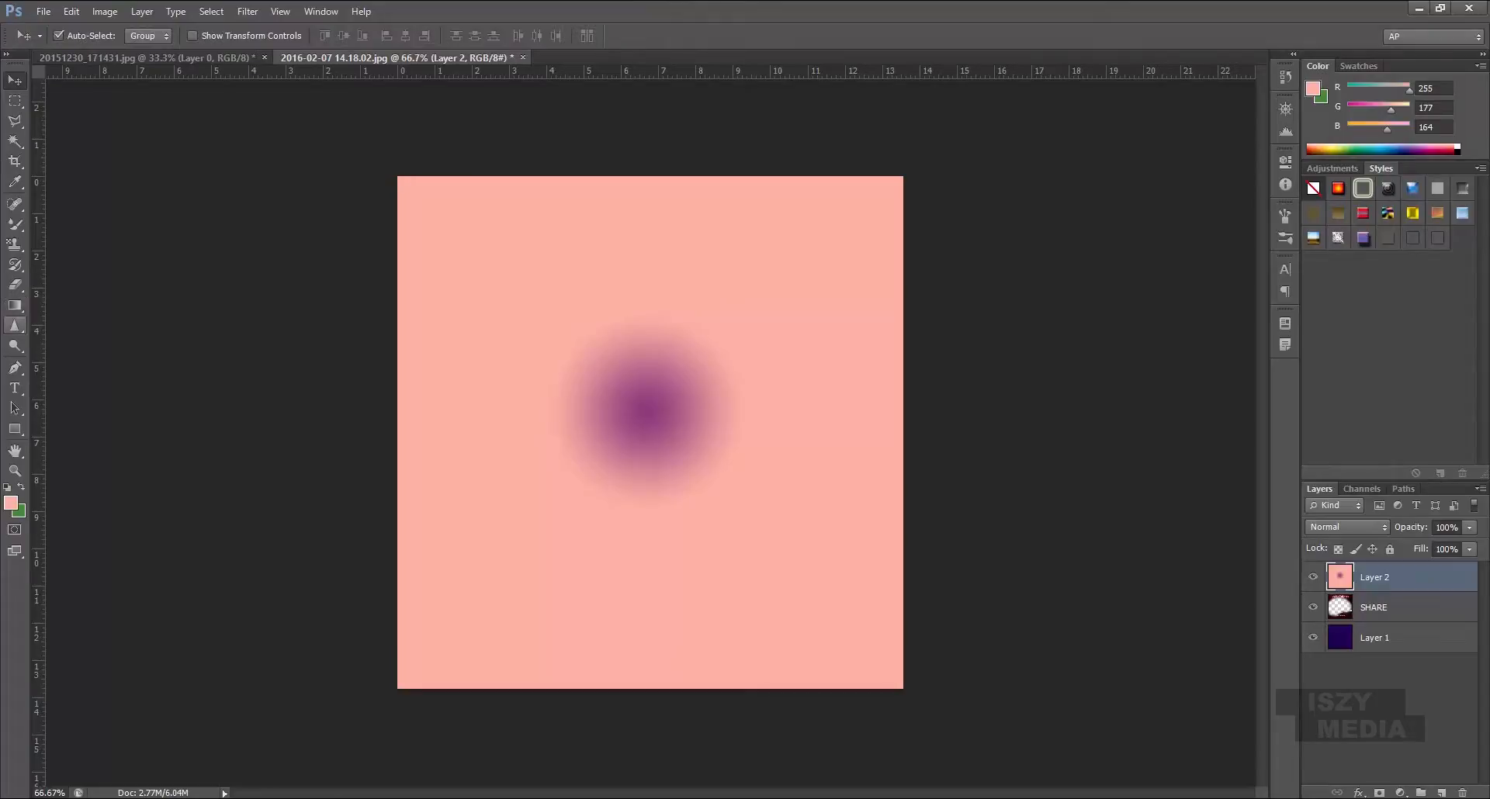
Activate the Blur tool and enlarge its brush to 400 px
left_click(15, 325)
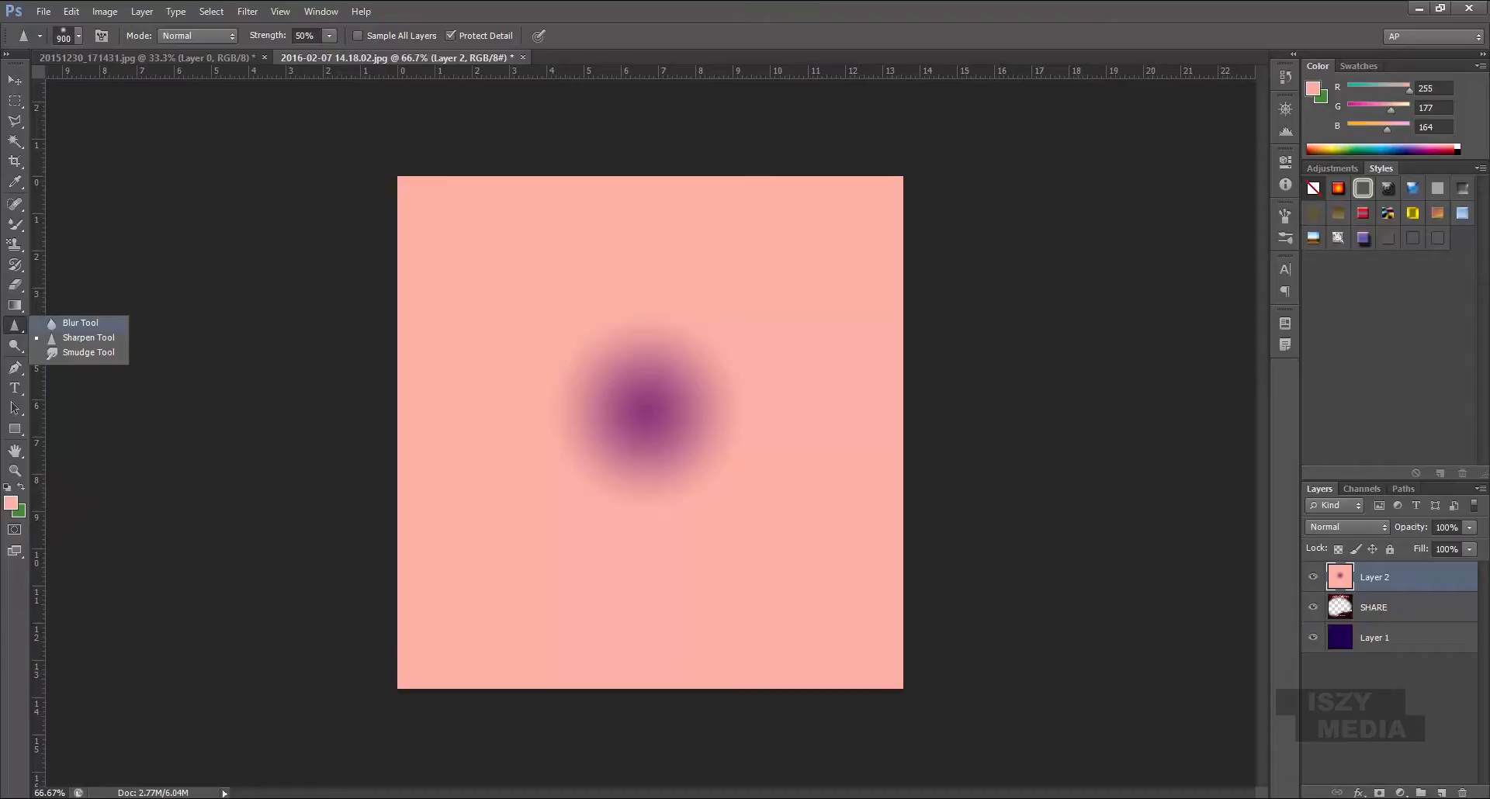
left_click(80, 323)
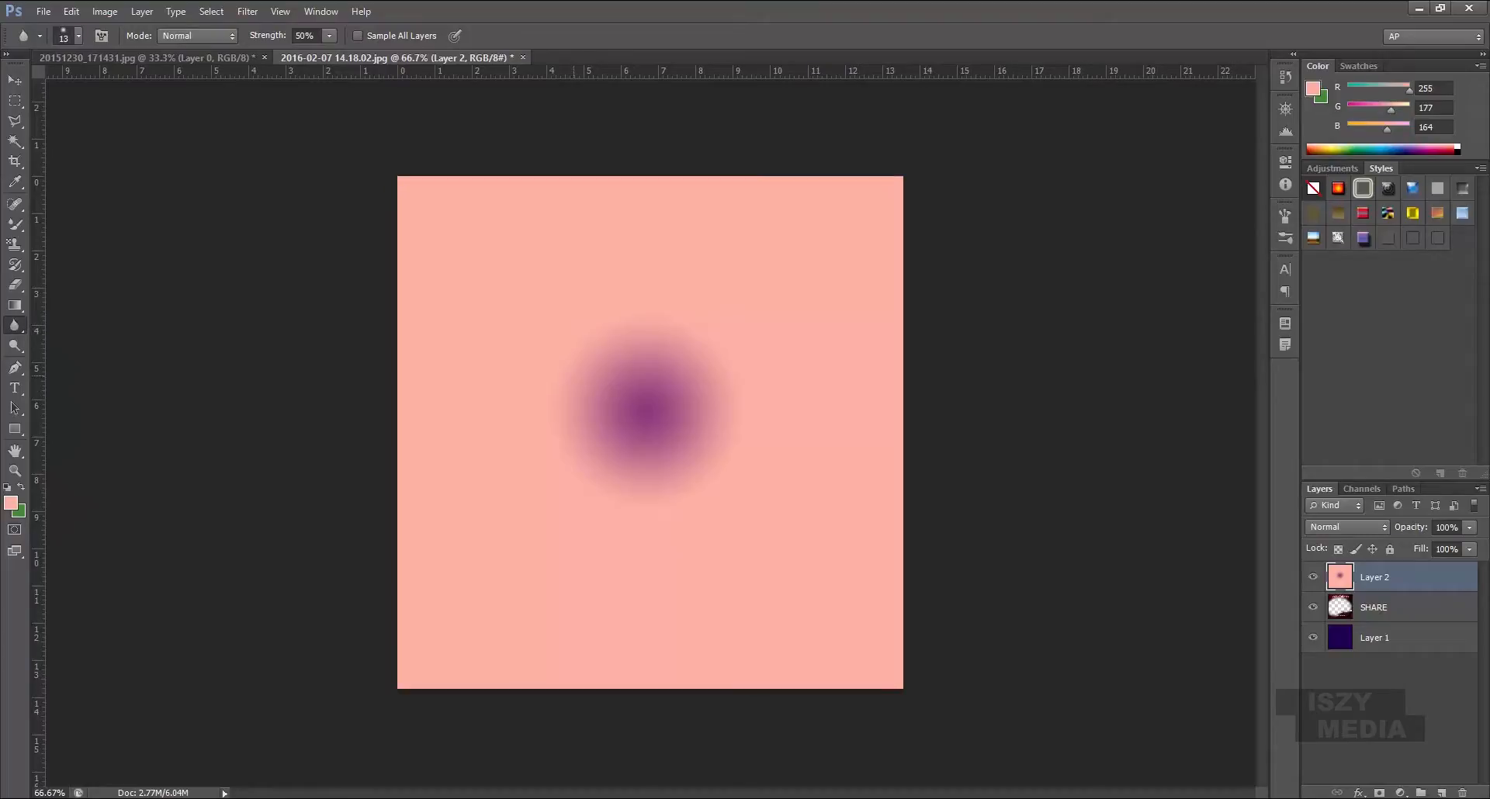
key("bracketright")
key("bracketright")
key("bracketright")
key("bracketright")
key("bracketright")
key("bracketright")
key("bracketright")
key("bracketright")
key("bracketright")
key("bracketright")
key("bracketright")
key("bracketright")
key("bracketright")
key("bracketright")
key("bracketright")
left_click(14, 325)
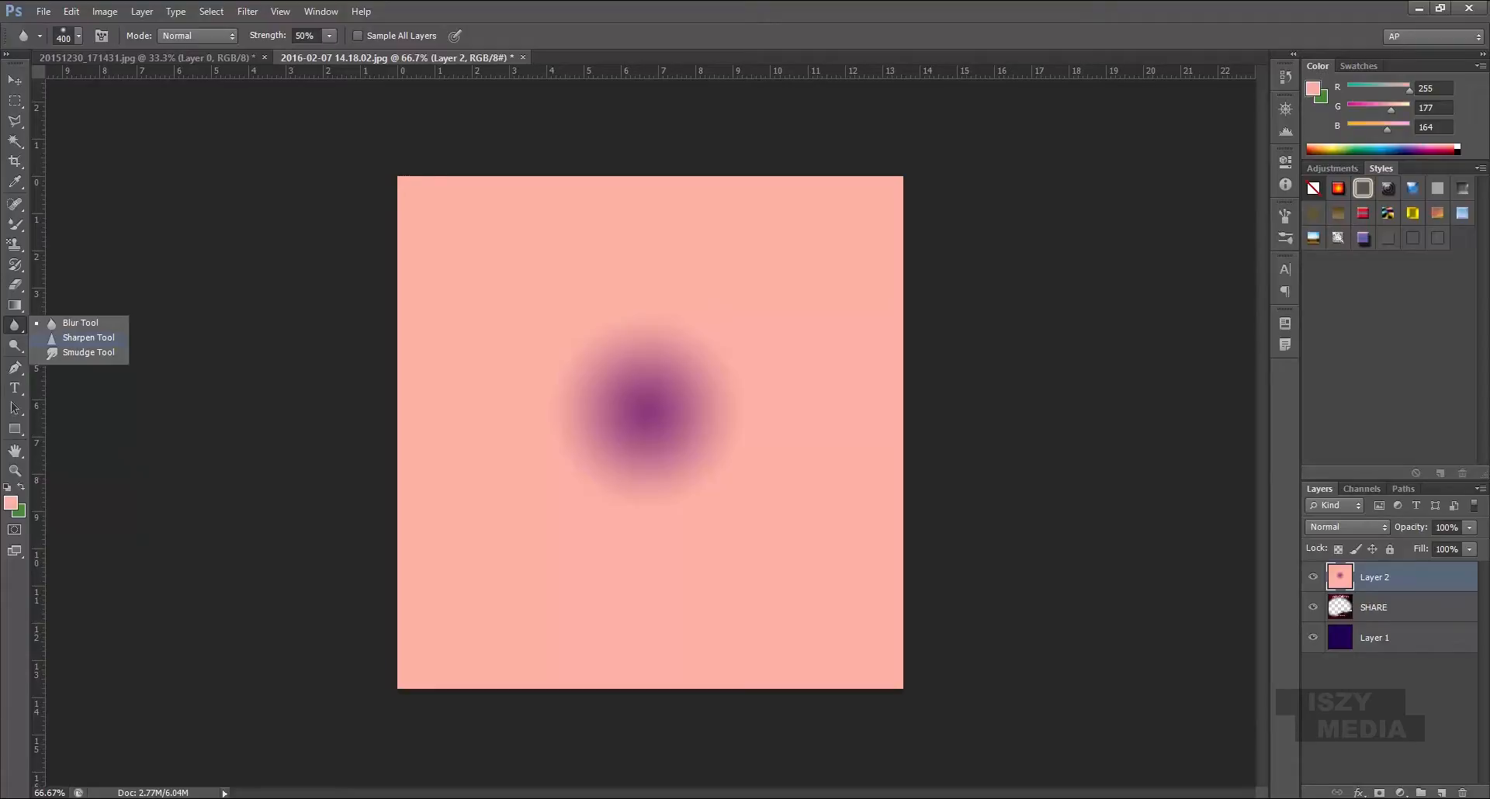
key("Escape")
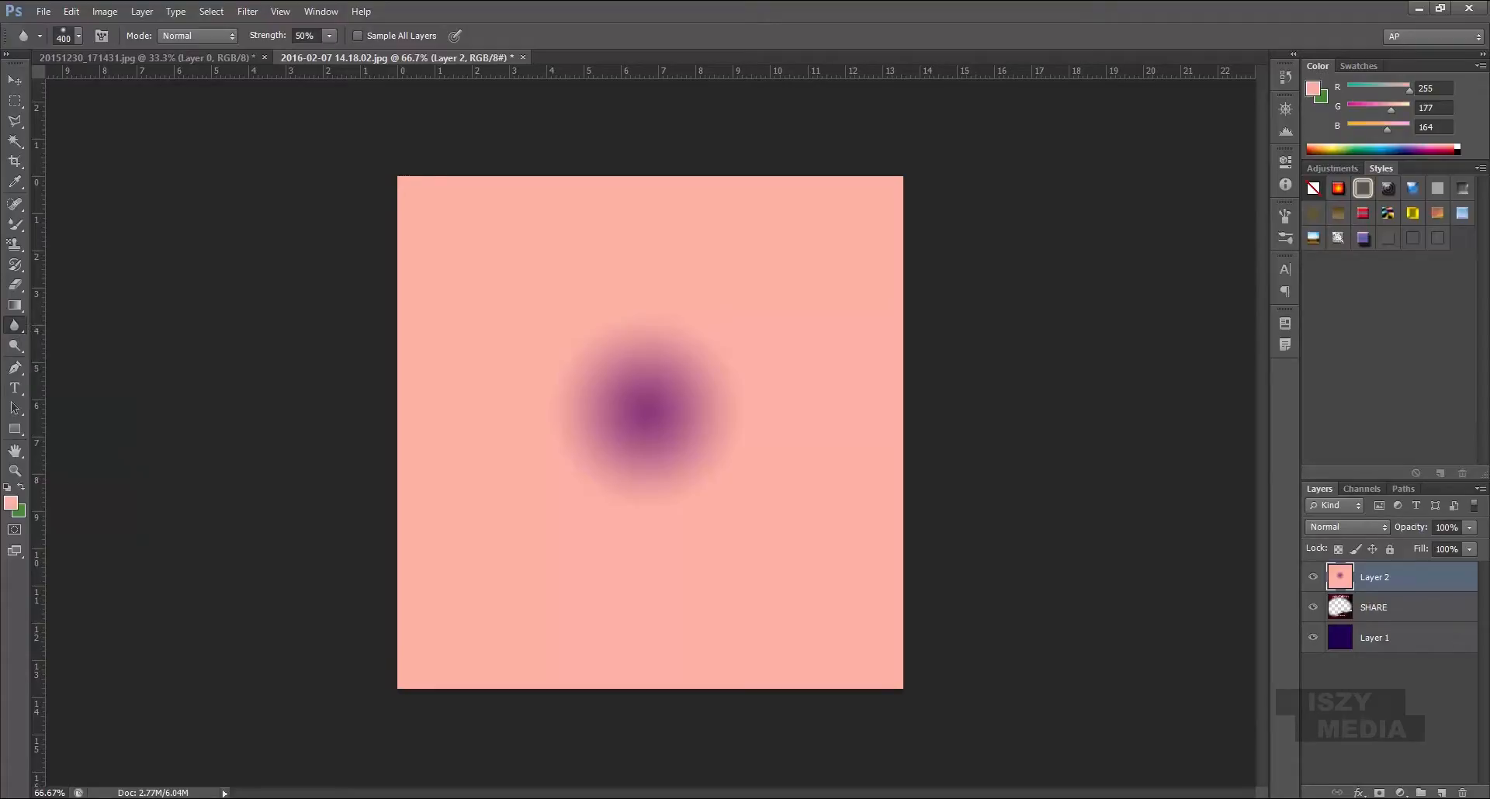